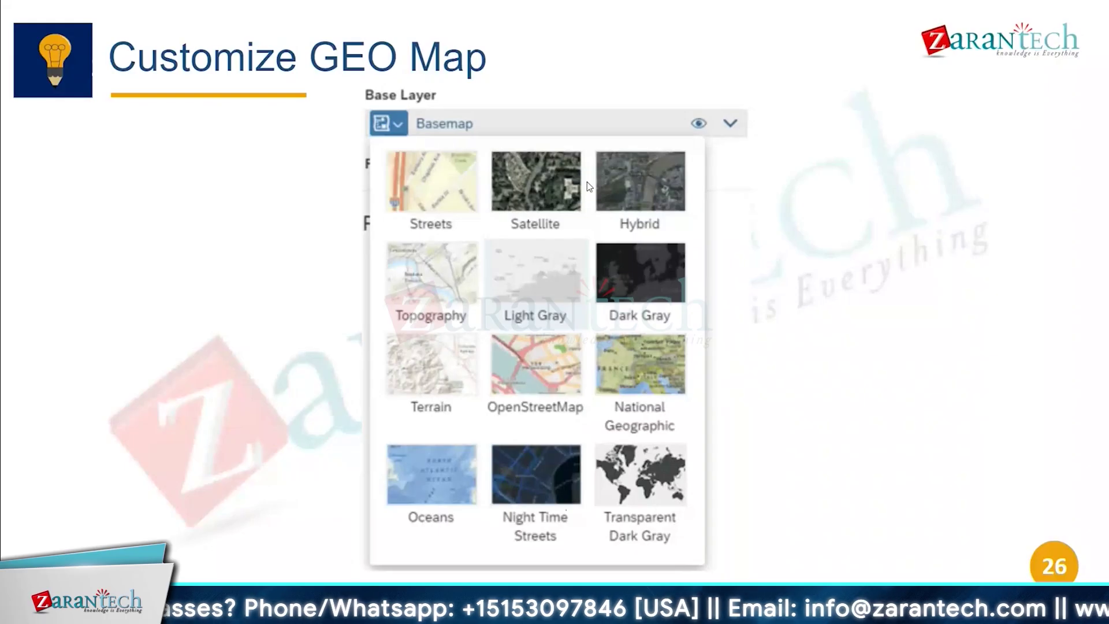
key(Right)
key(Left)
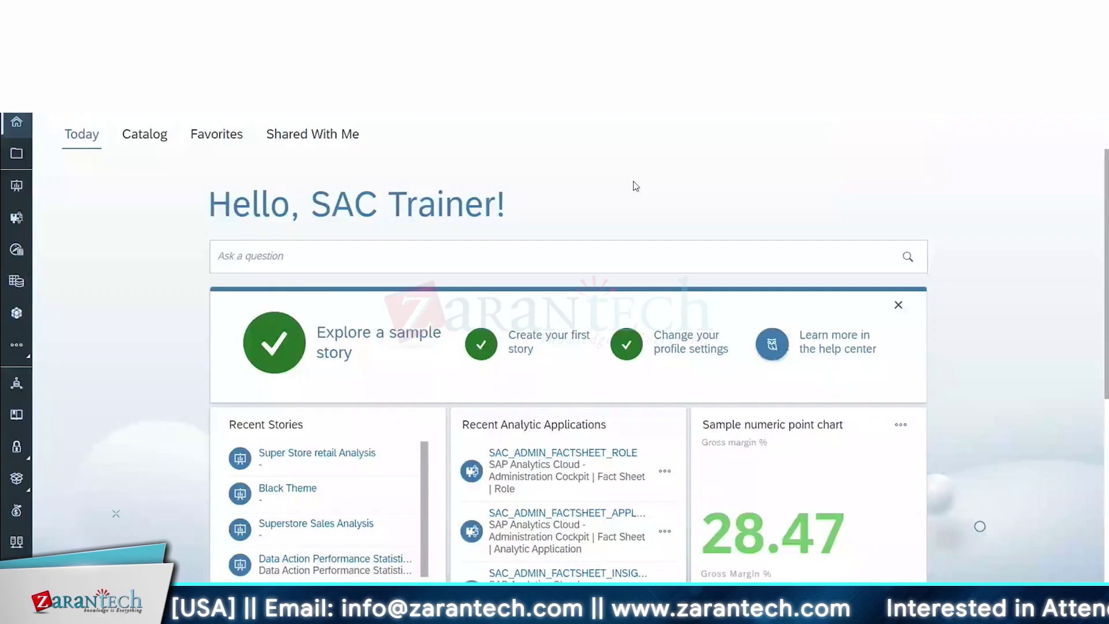
- Create a story from the Presentation - Responsive template with the Classic Design Experience and dismiss its layout choices
mouse_move(3, 195)
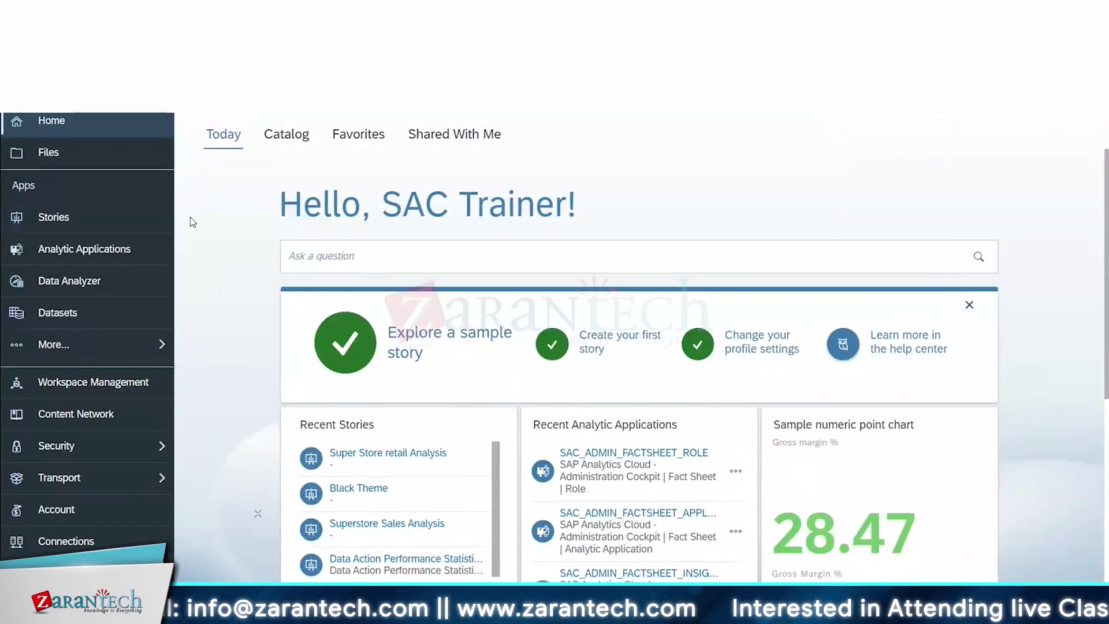
click(73, 220)
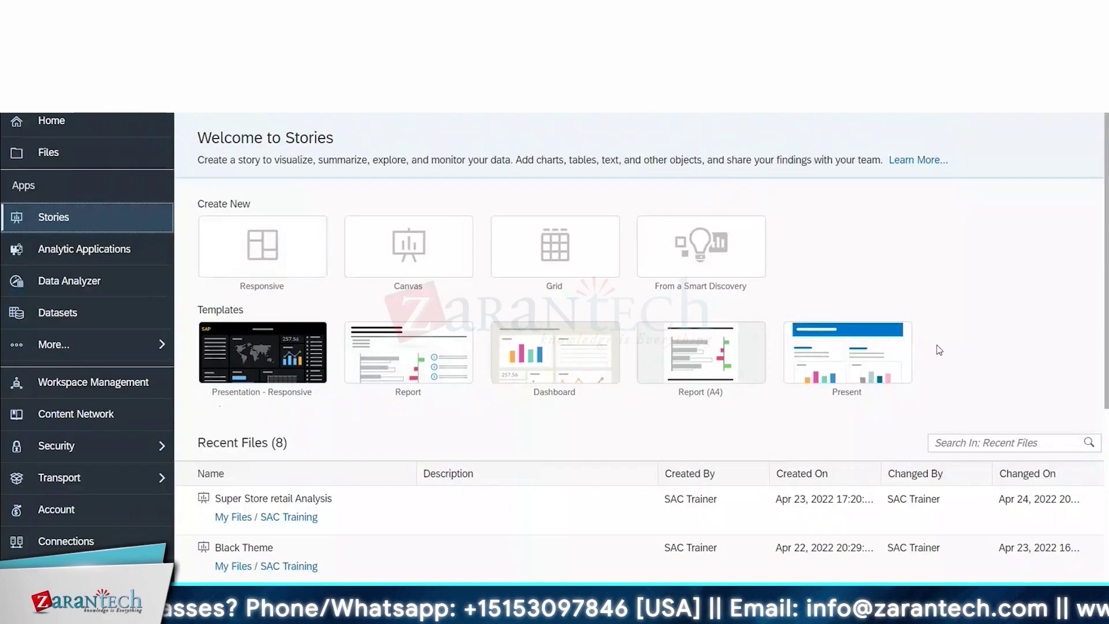
click(380, 348)
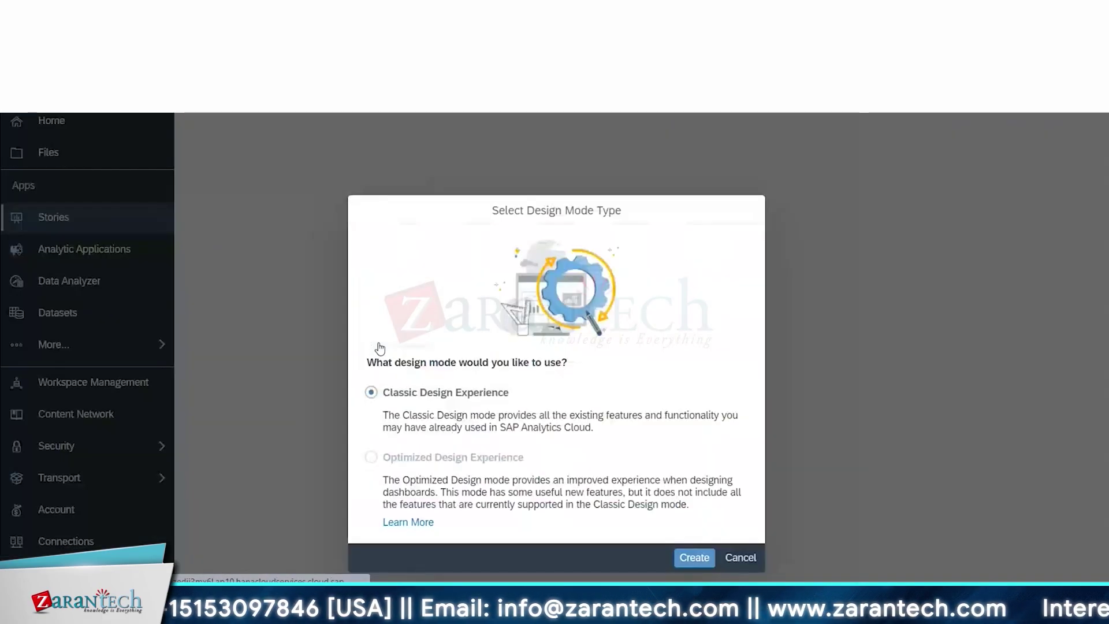
key(Return)
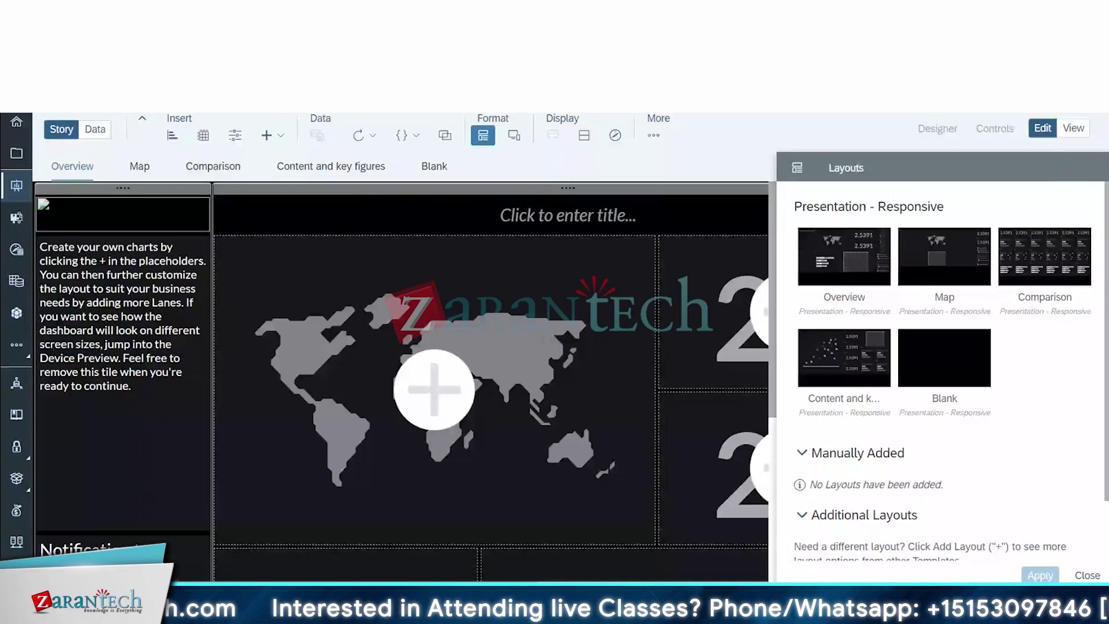
click(1087, 575)
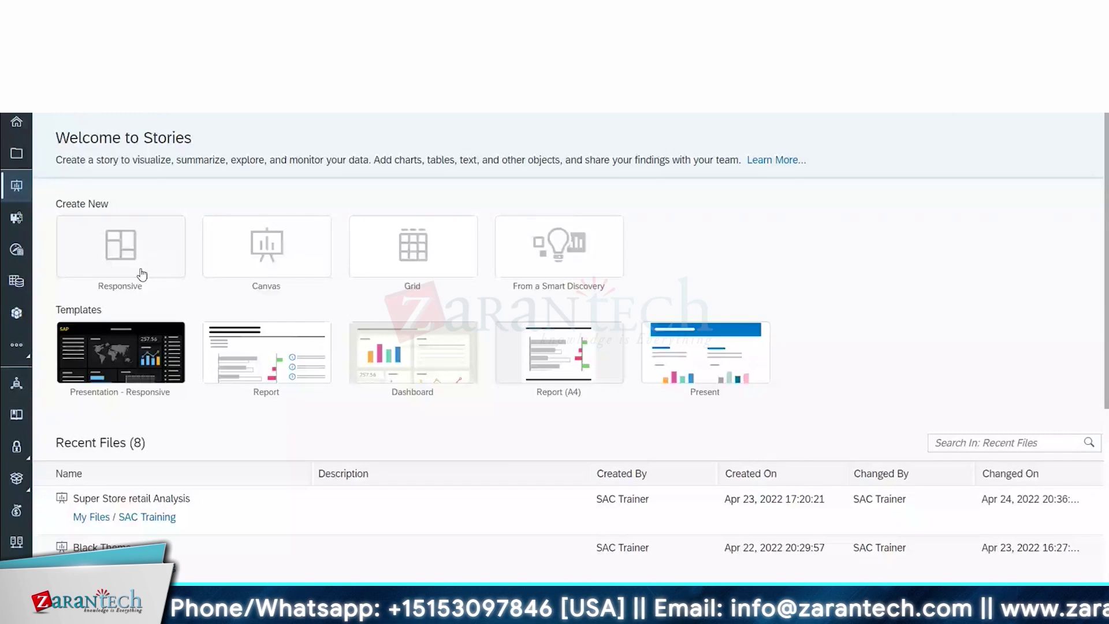
- Create a new blank responsive story and add the existing Superstore Data Model as its data source
click(141, 274)
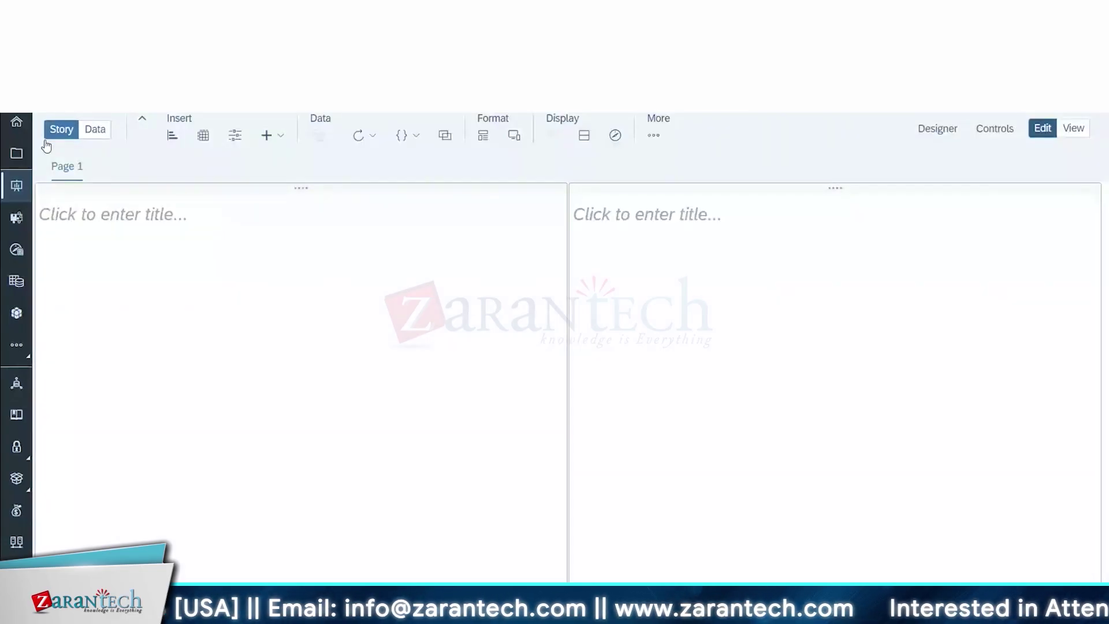
click(92, 134)
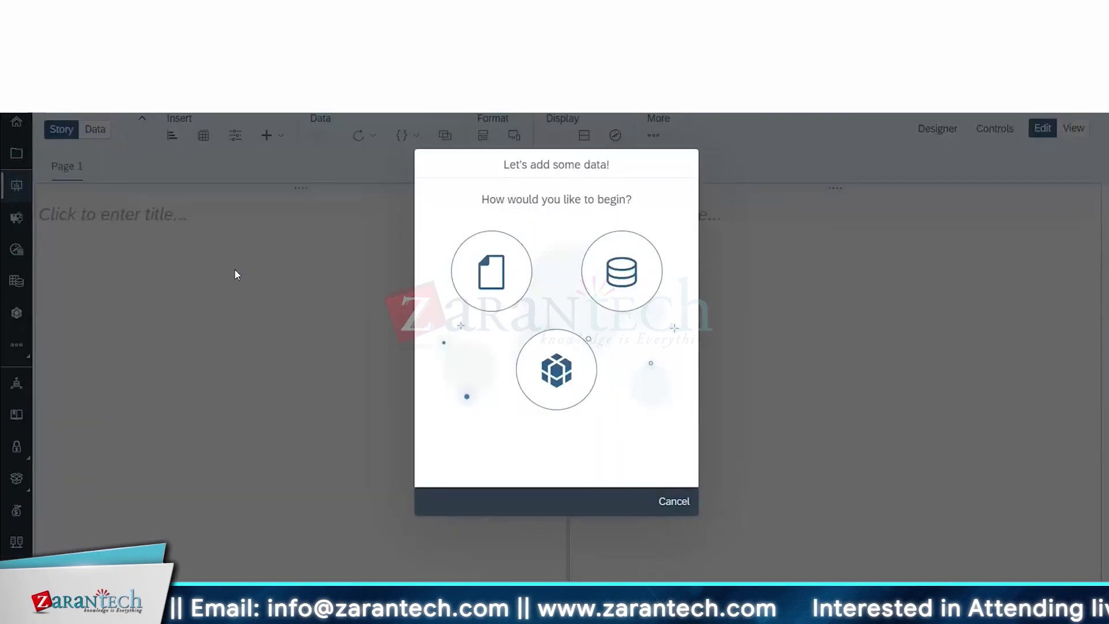
click(556, 370)
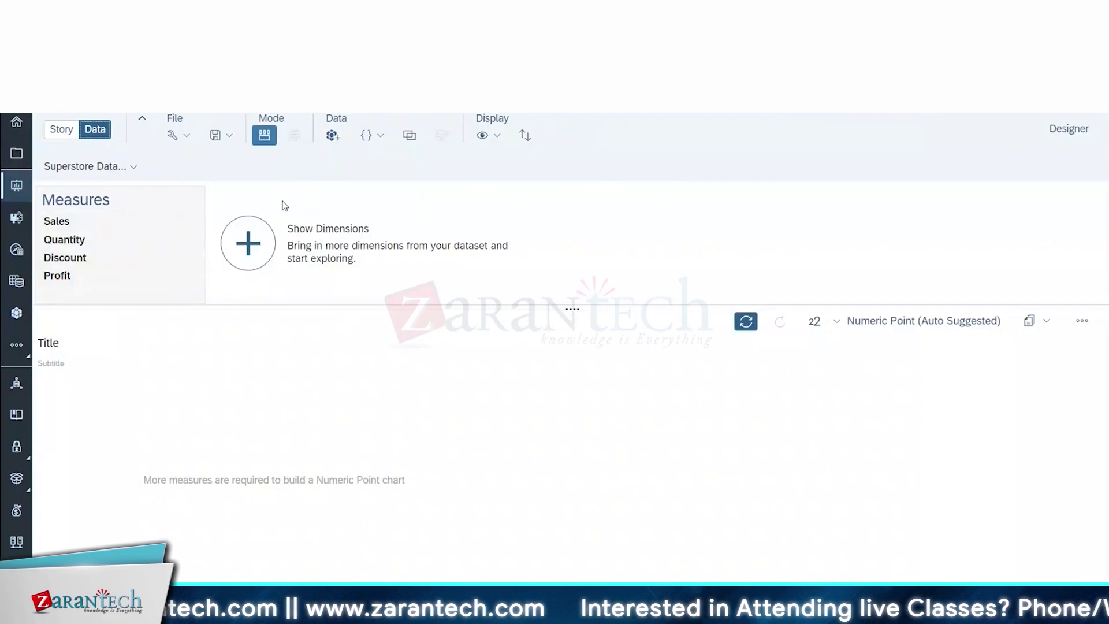
- Show all dimensions of the Superstore data and plot the Sales measure by Area
click(249, 244)
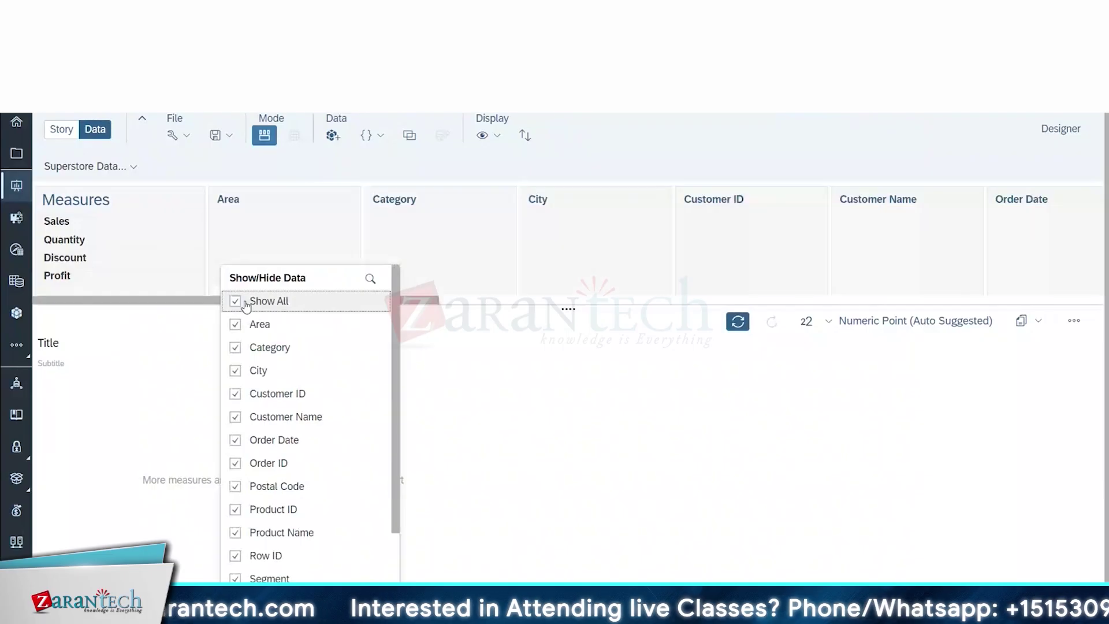
click(437, 386)
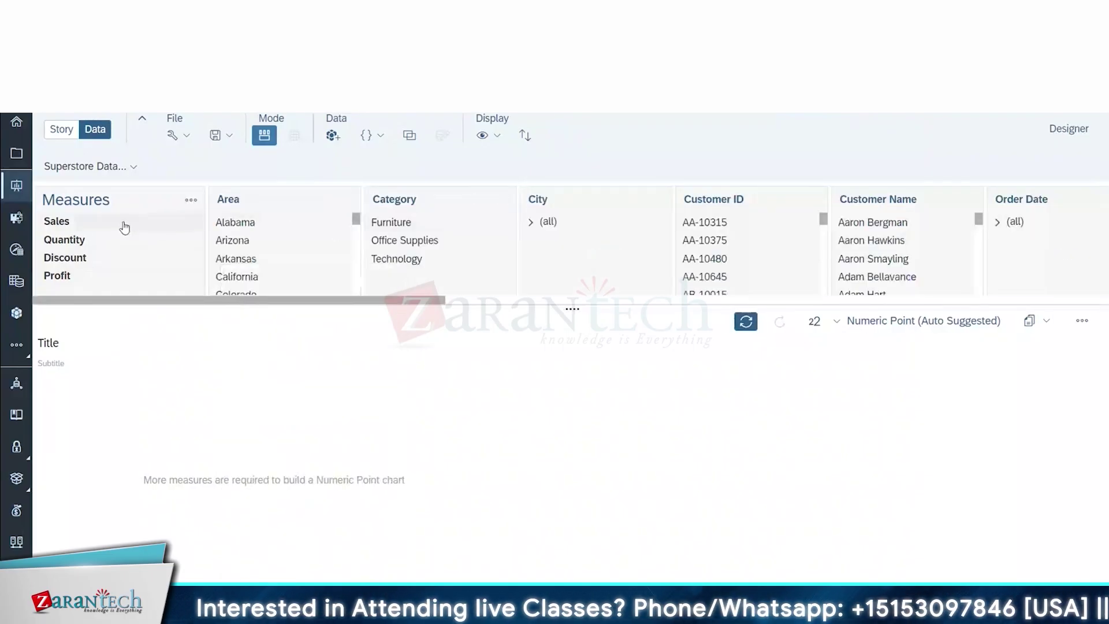
click(56, 225)
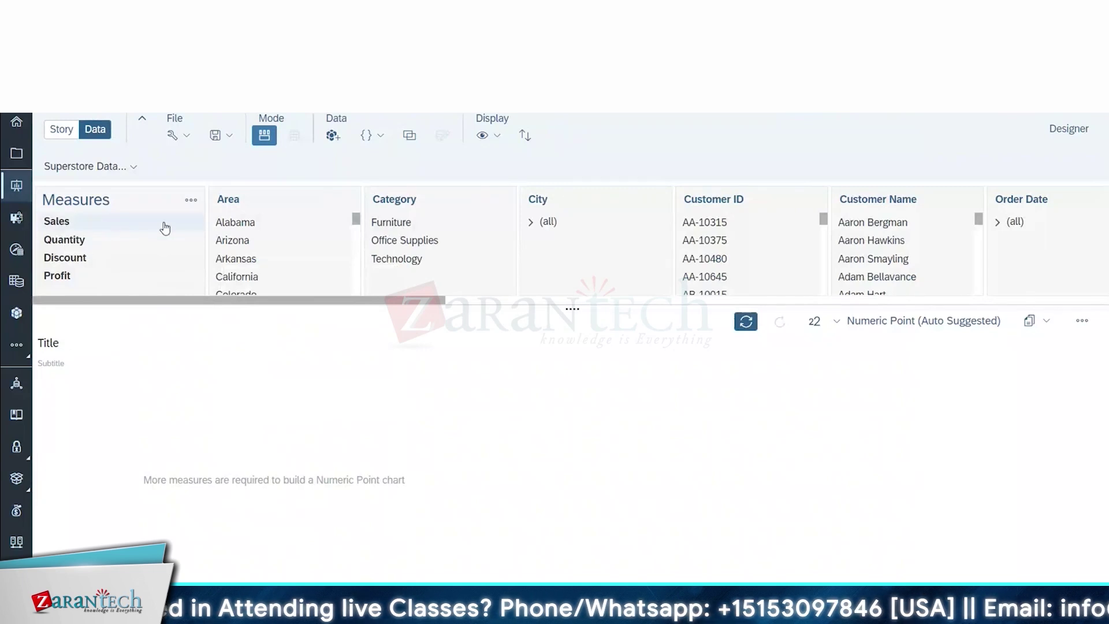
click(230, 200)
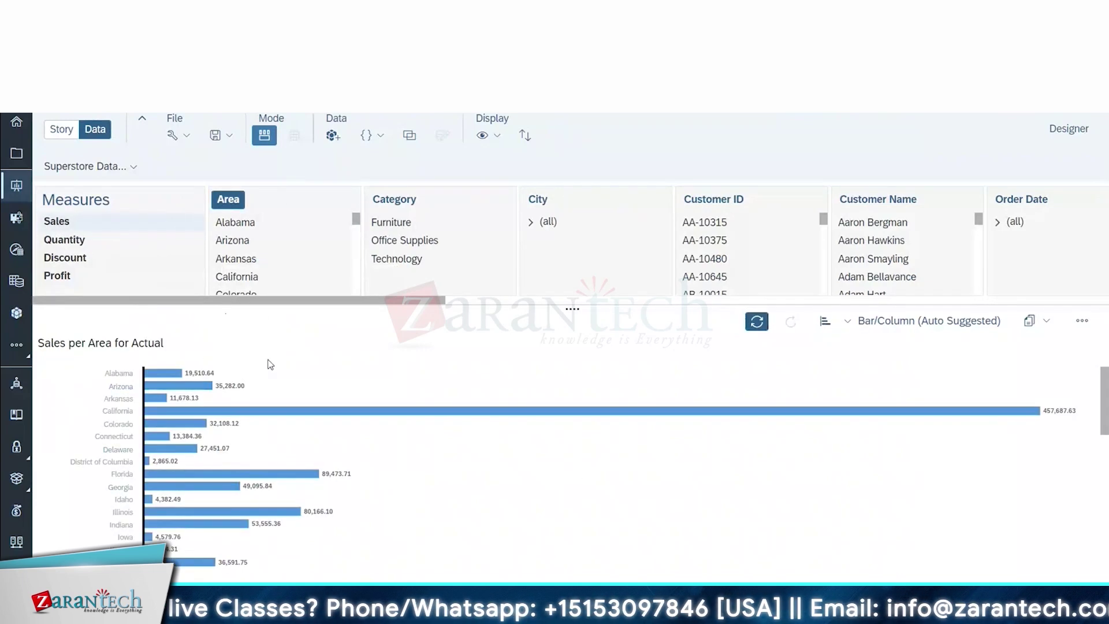
- Change the Sales per Area chart to the Heat Map type
click(857, 330)
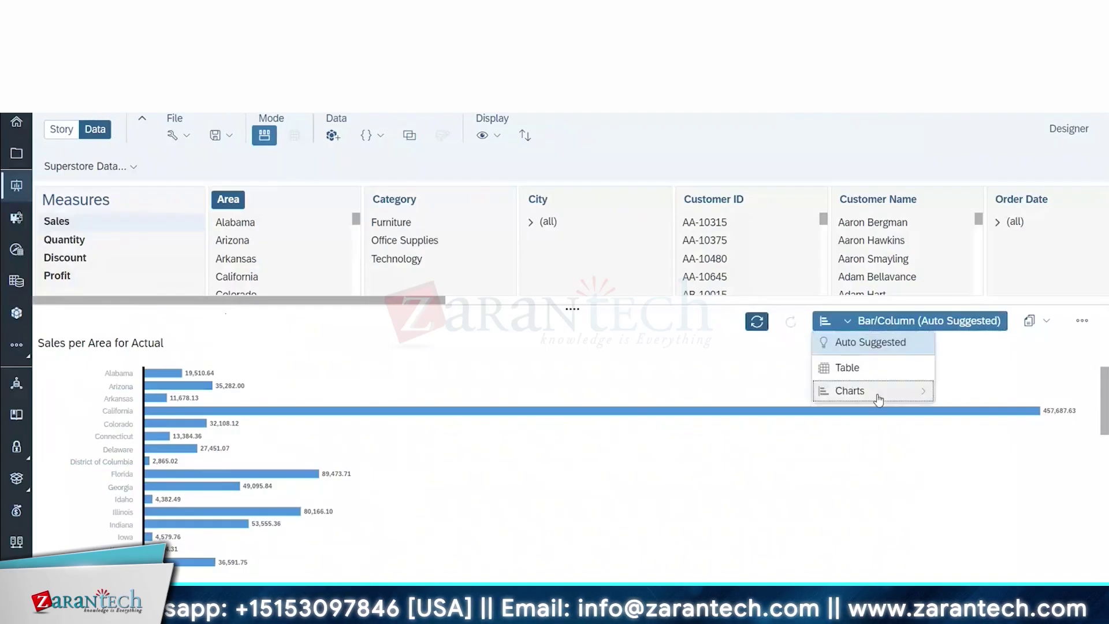
mouse_move(877, 398)
mouse_move(989, 398)
mouse_move(980, 440)
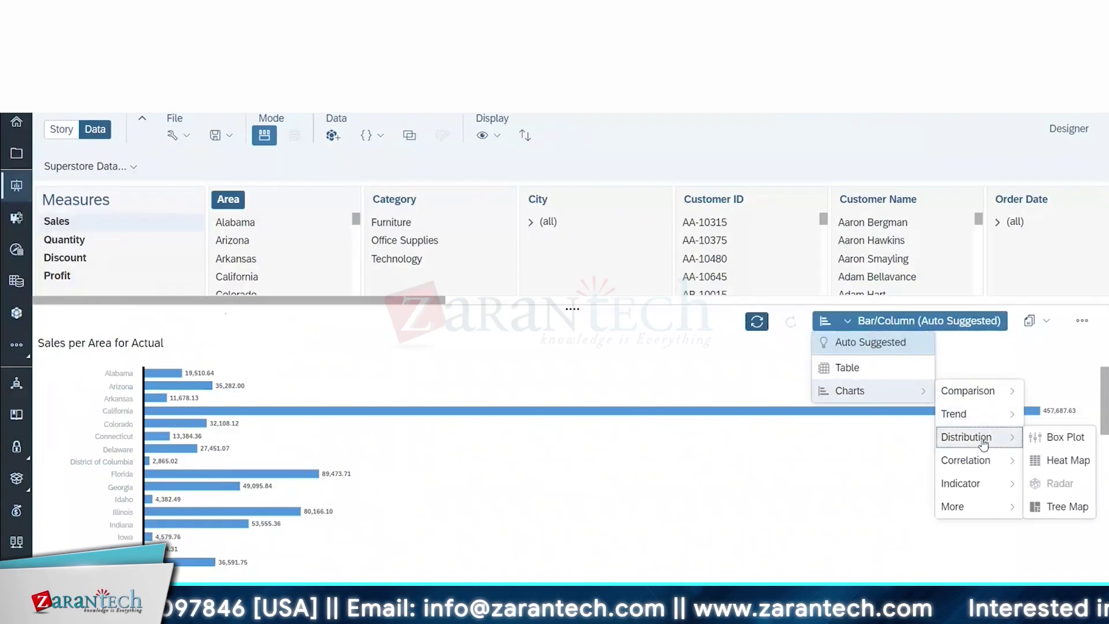
click(1057, 462)
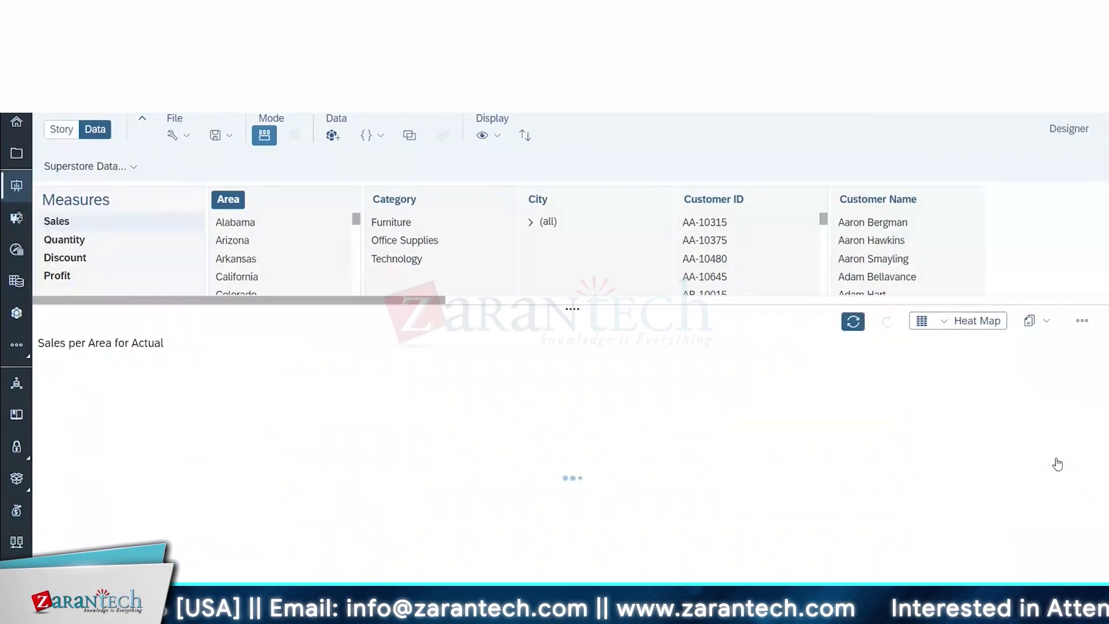
- Change the Sales per Area chart to the Pie type
click(959, 320)
mouse_move(970, 391)
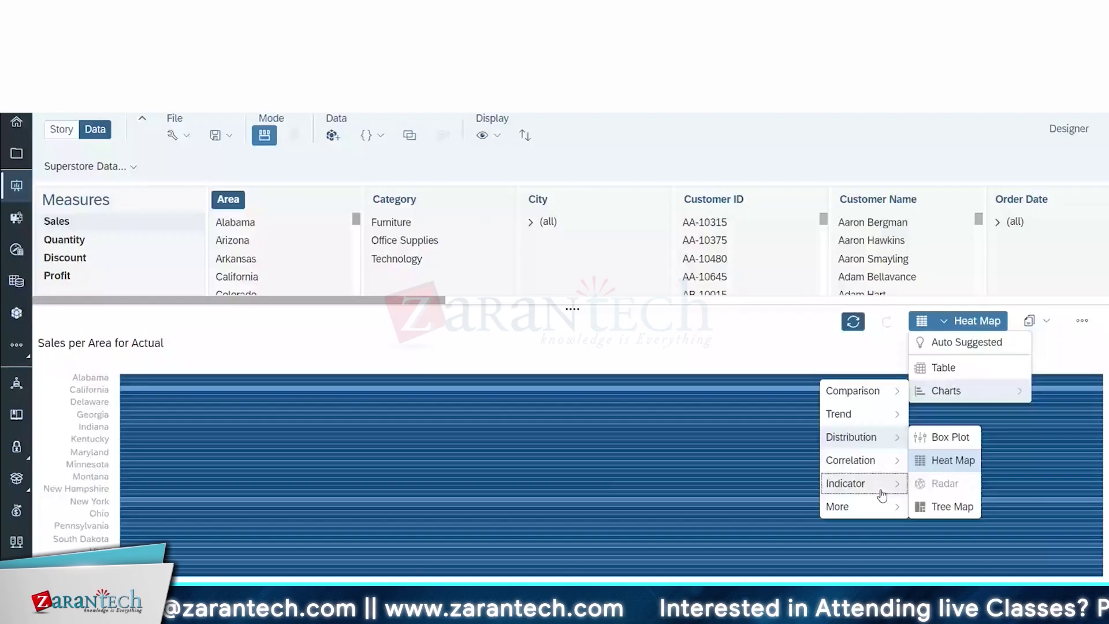
click(948, 509)
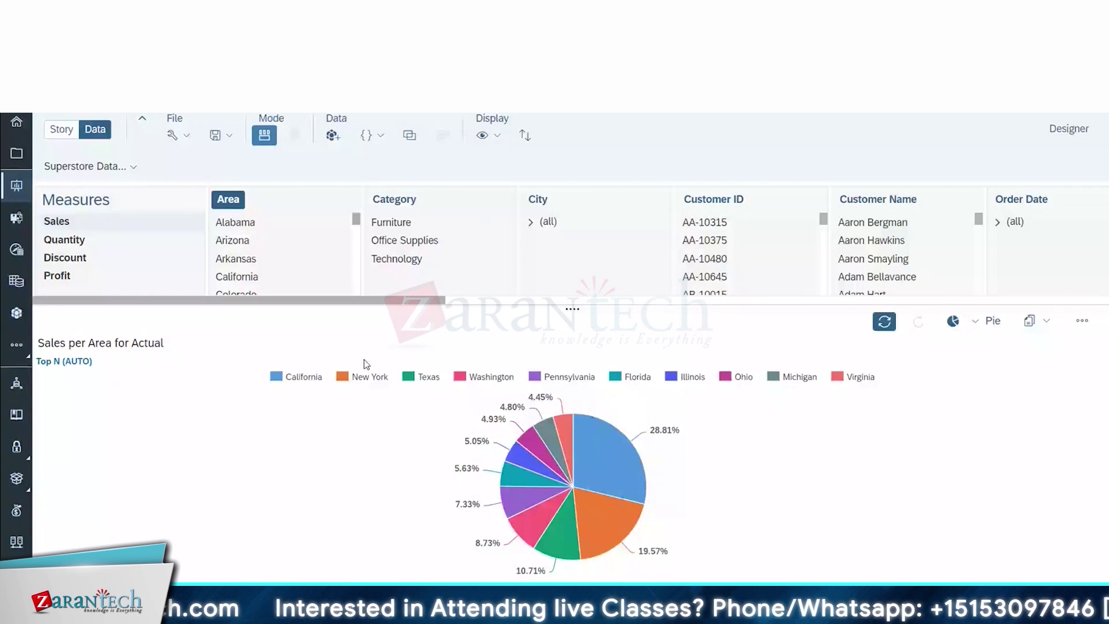
- Copy the Sales per Area pie chart to Page 1 of the story and enlarge it slightly
click(1046, 320)
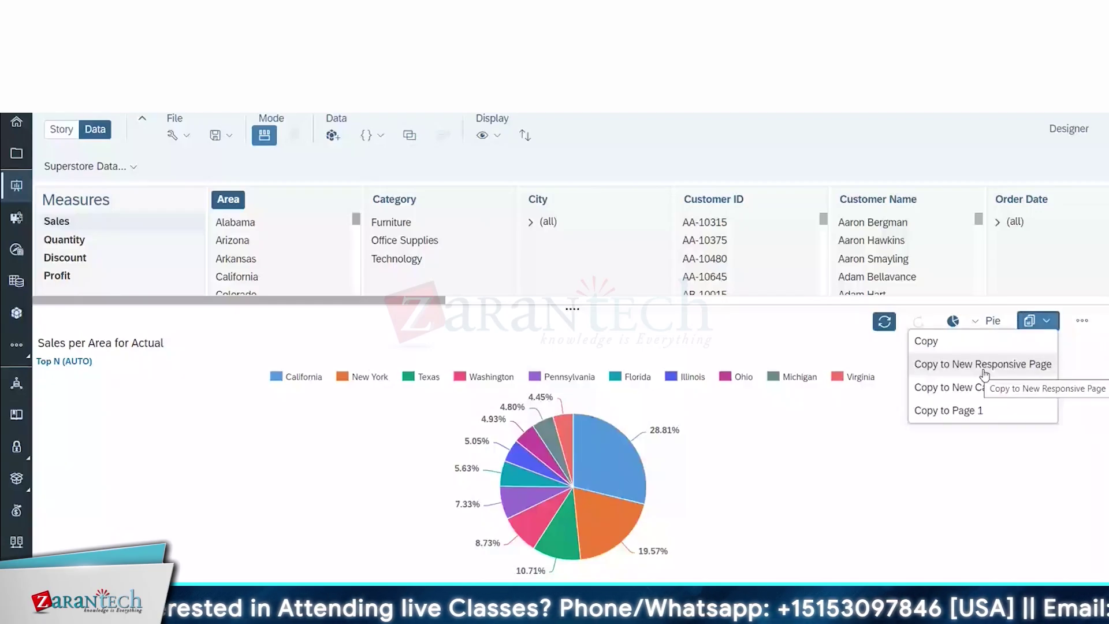
click(985, 370)
drag(266, 414, 289, 432)
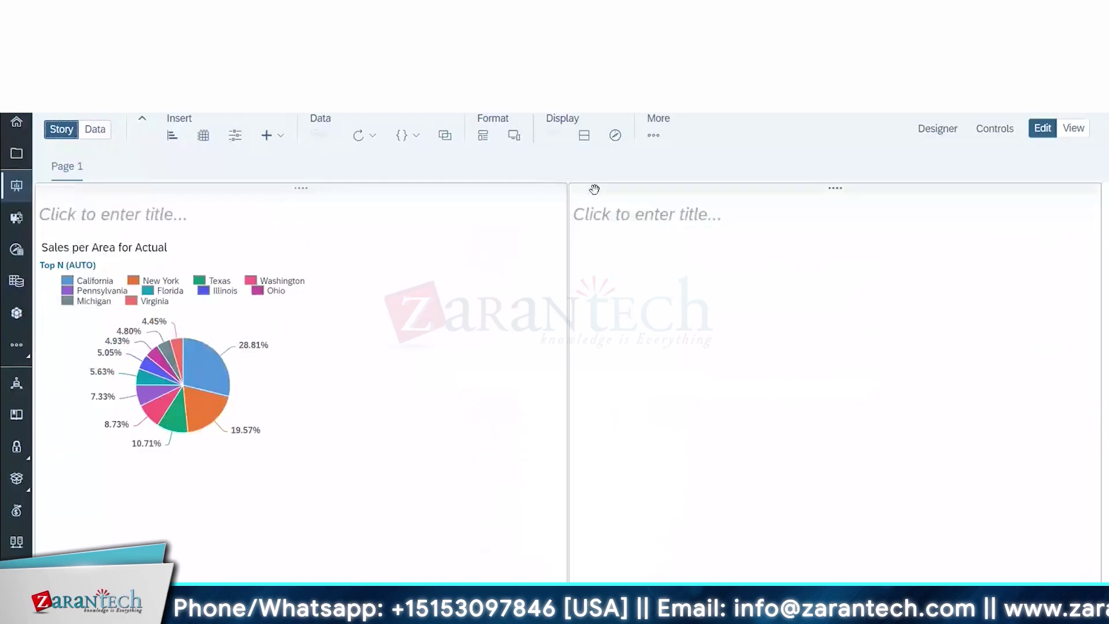
- Insert an empty chart beside the pie chart on Page 1 and show its designer settings
click(172, 141)
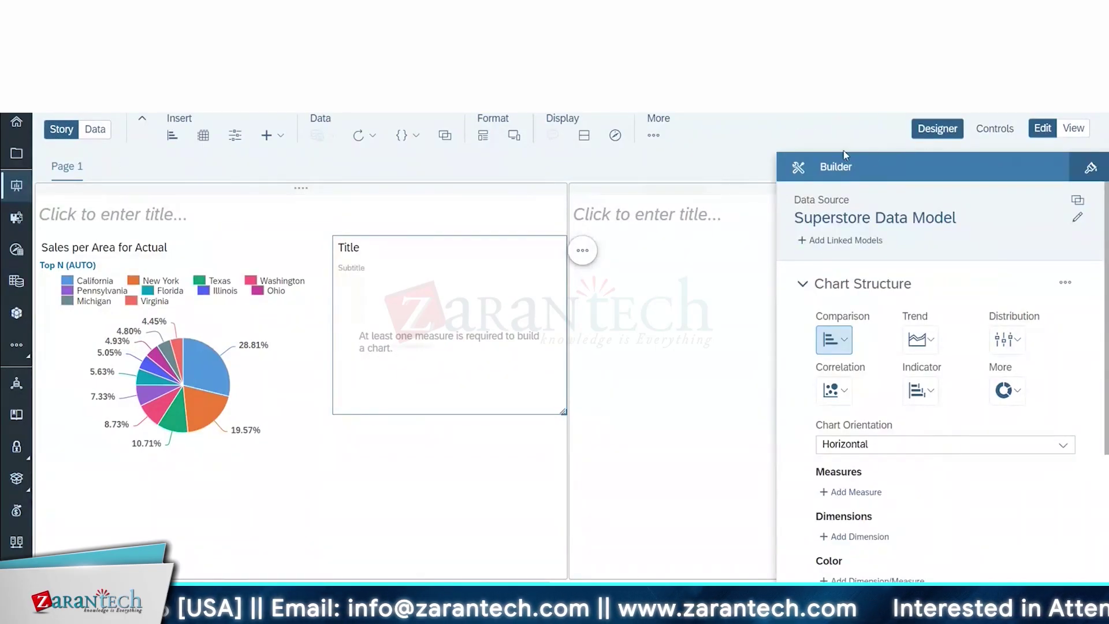
click(934, 133)
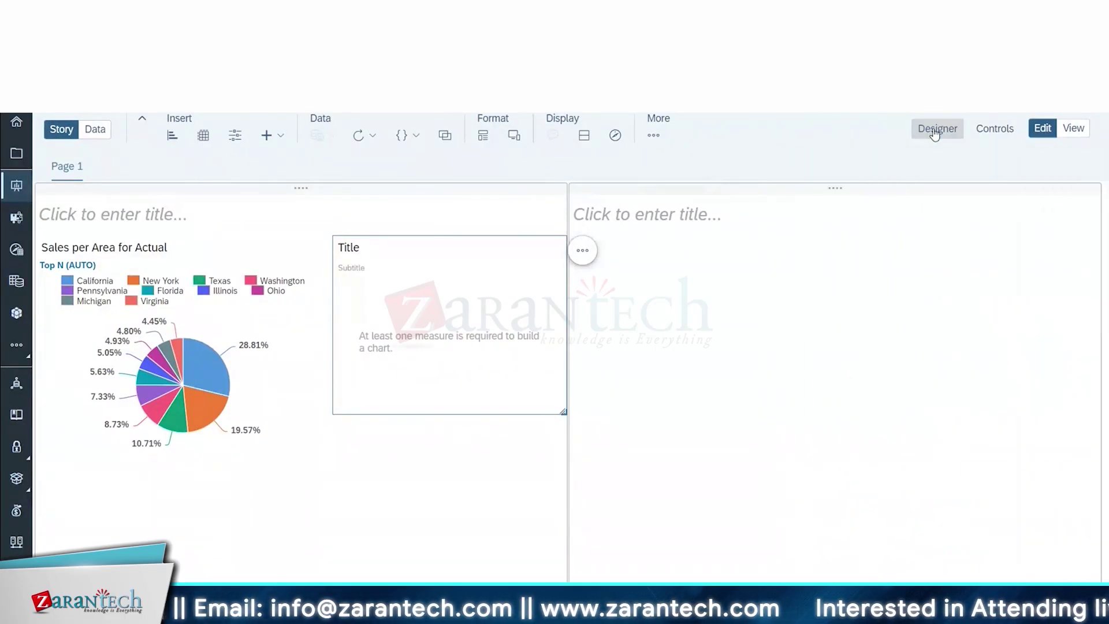
click(921, 137)
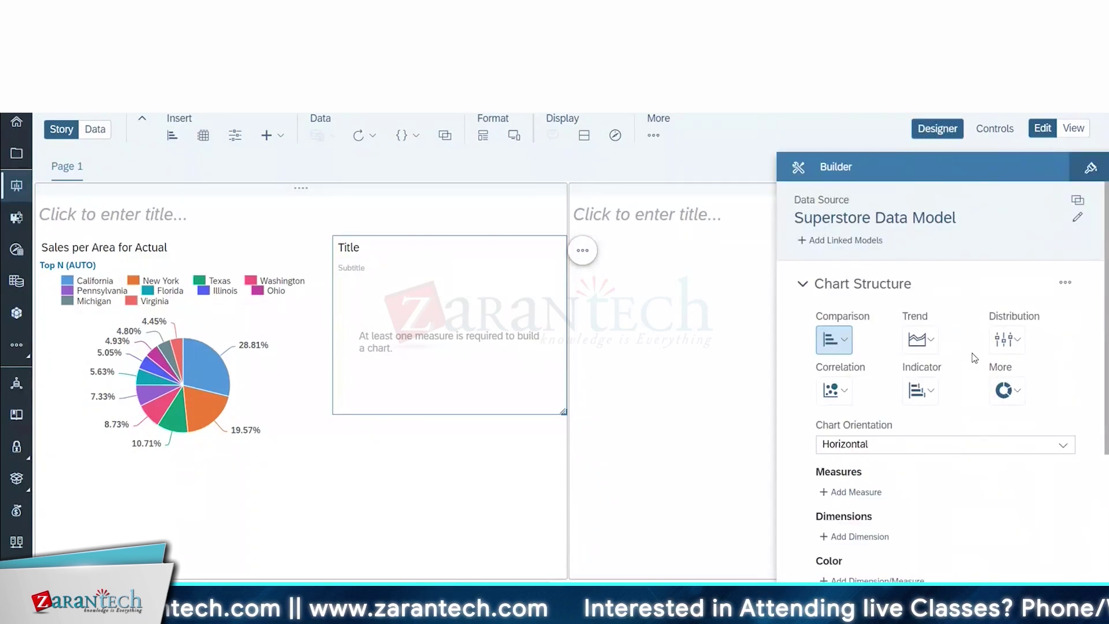
- Examine the builder and styling options available for the empty chart
scroll(975, 379, down, 3)
scroll(974, 379, up, 3)
scroll(974, 379, down, 3)
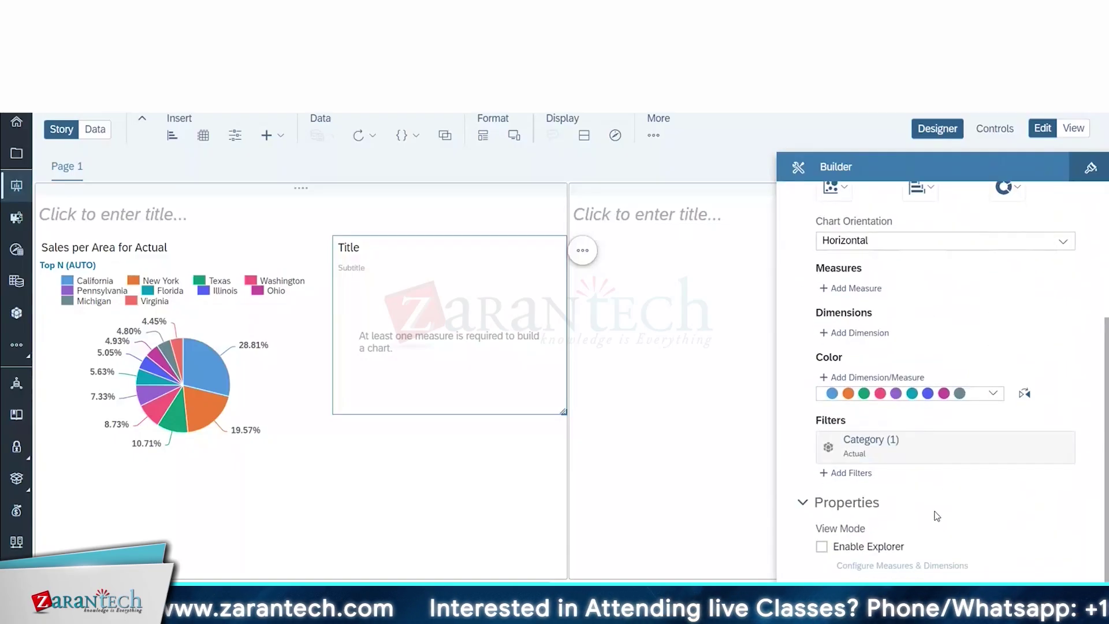
scroll(937, 516, up, 3)
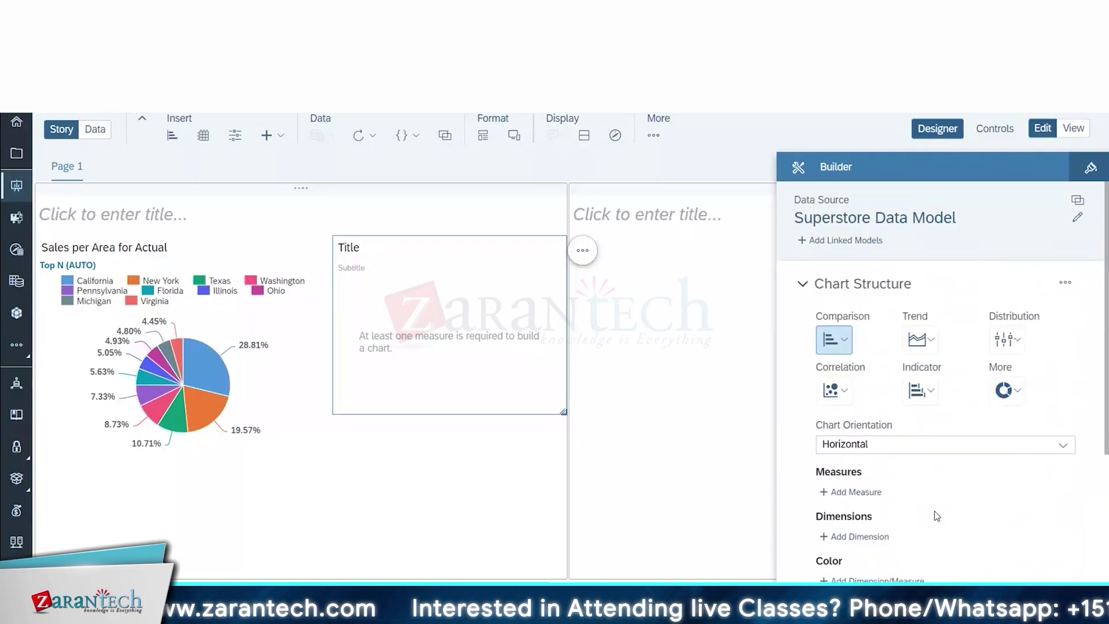
click(1089, 178)
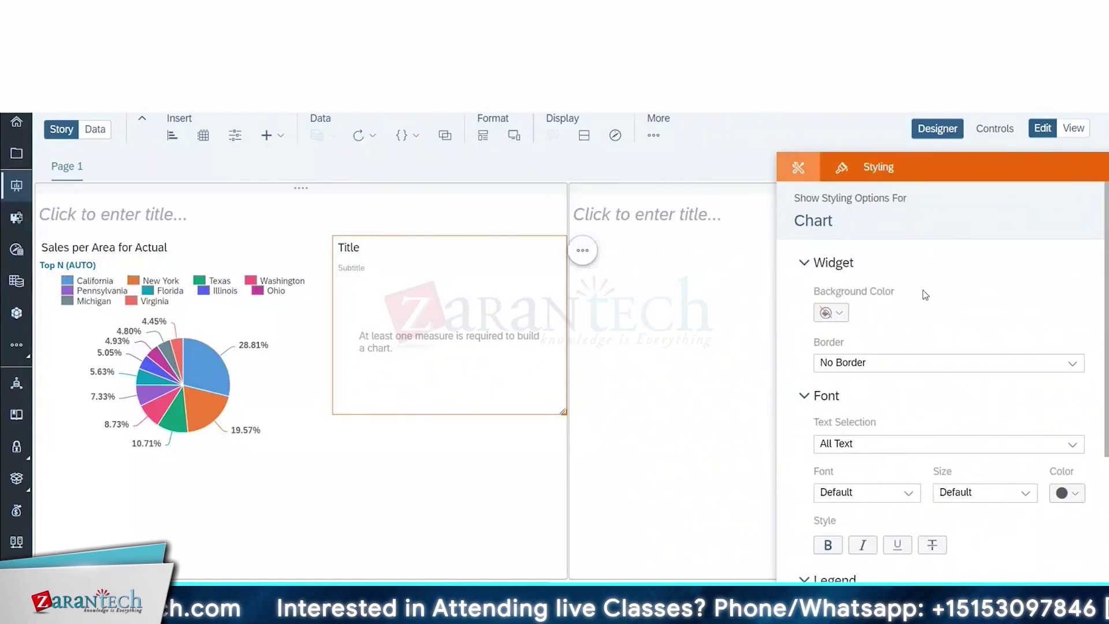
scroll(875, 377, down, 2)
scroll(924, 347, up, 2)
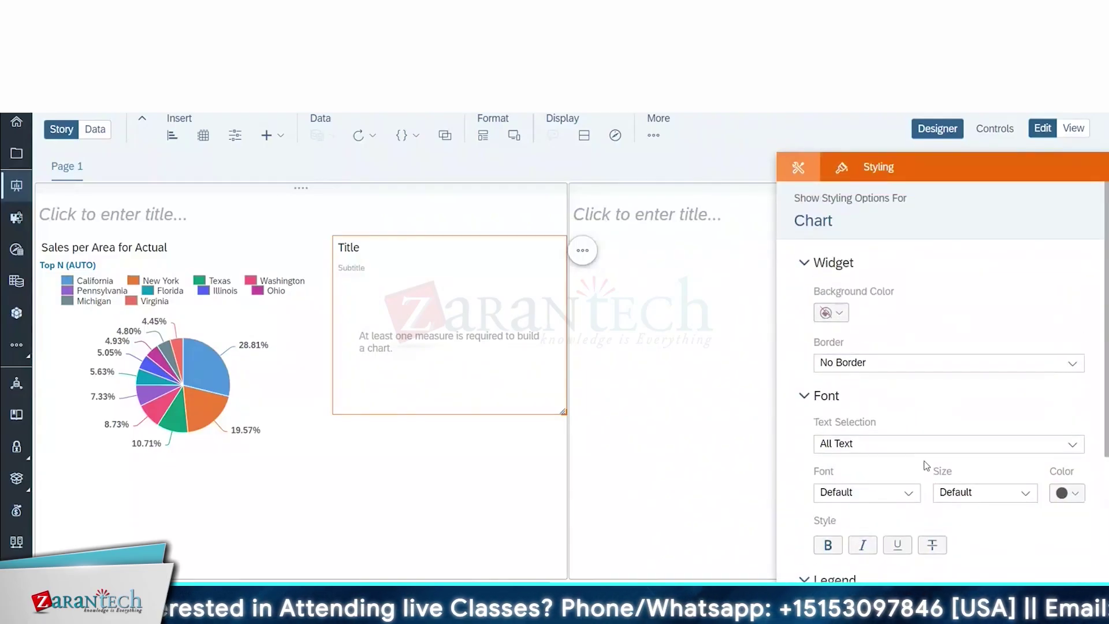
scroll(923, 466, down, 3)
scroll(922, 465, down, 1)
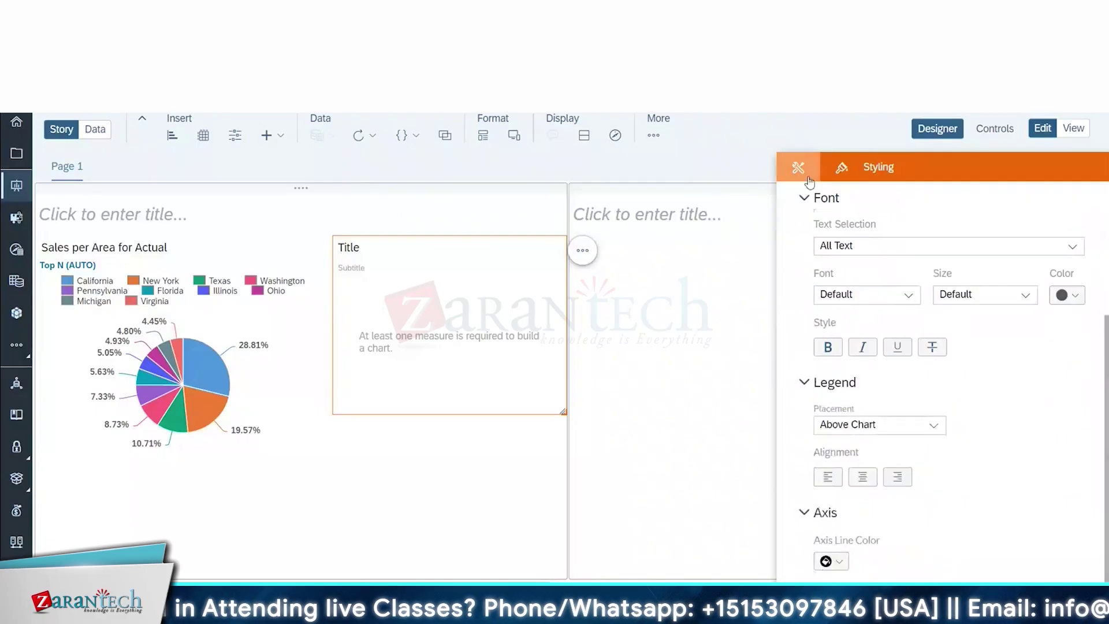
click(806, 180)
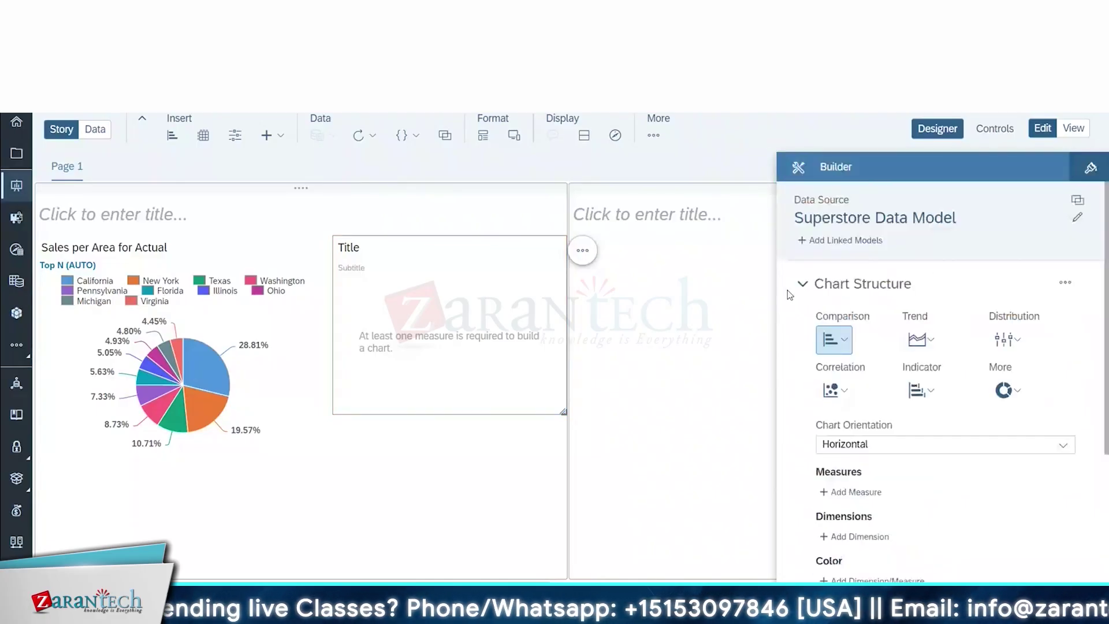
- Add the Sales measure and the Segment dimension to the new bar chart
click(843, 494)
click(884, 519)
click(797, 386)
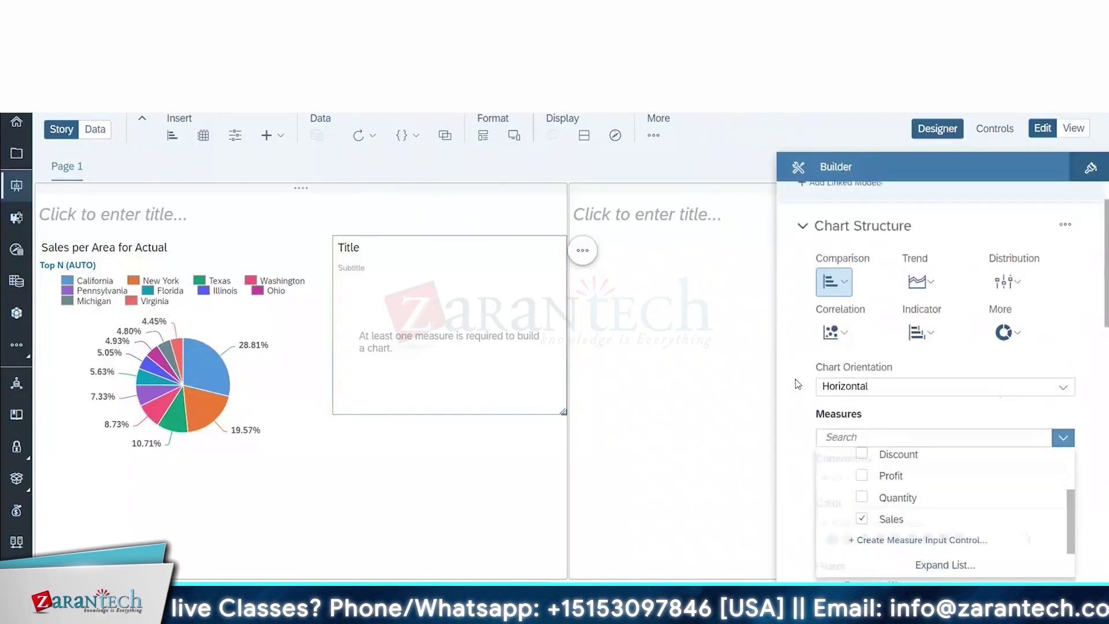
click(855, 478)
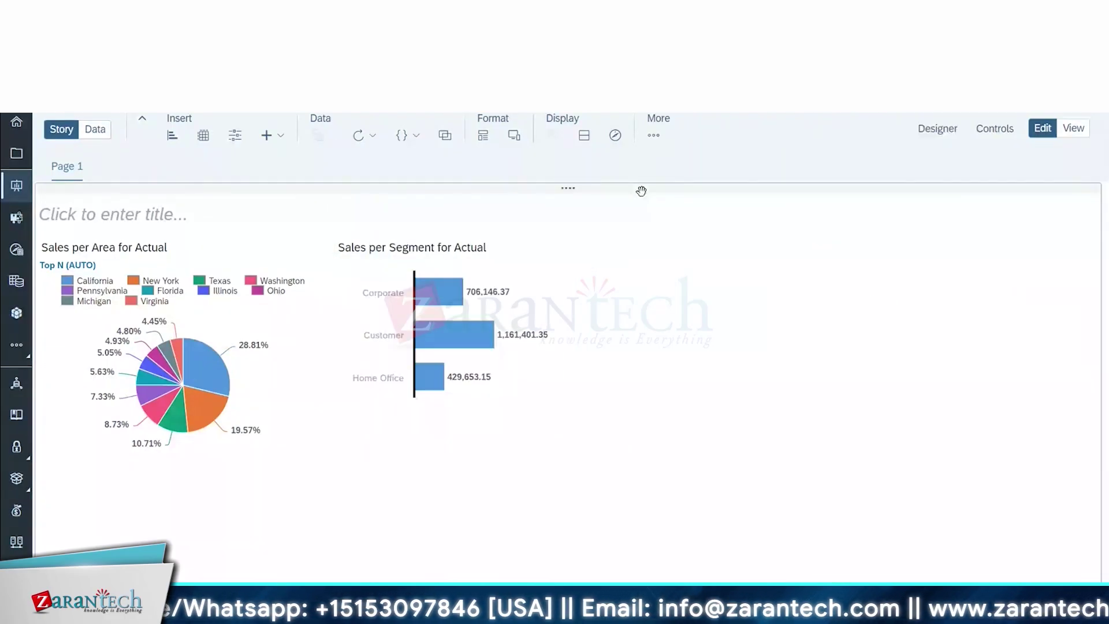
- Enlarge the Sales per Segment chart and view the comparison chart types offered for it
drag(567, 416, 636, 462)
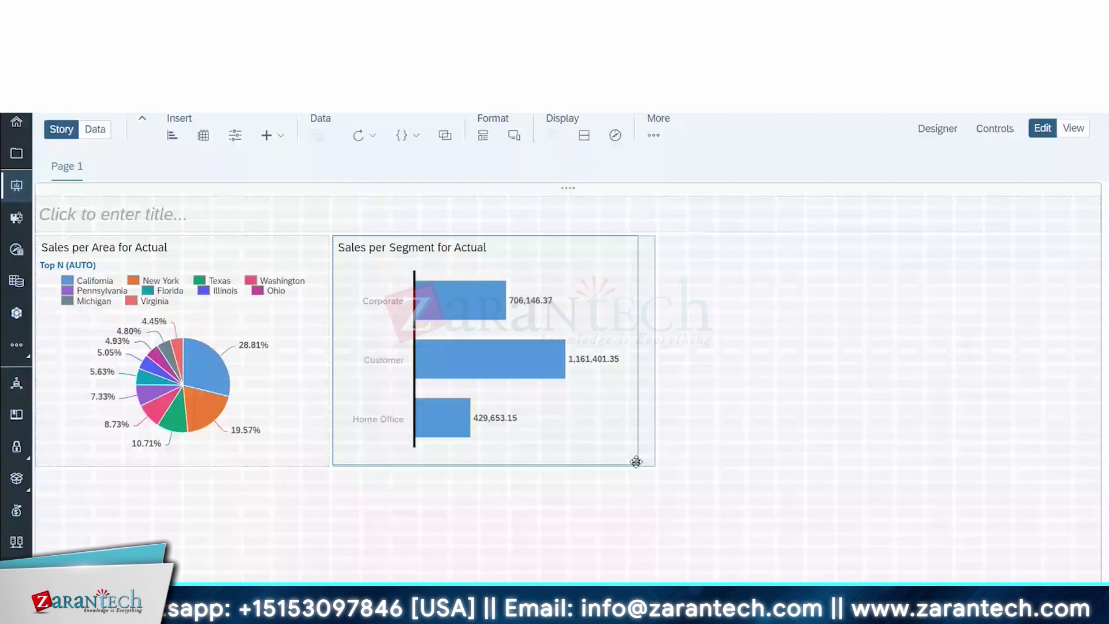
drag(636, 462, 652, 465)
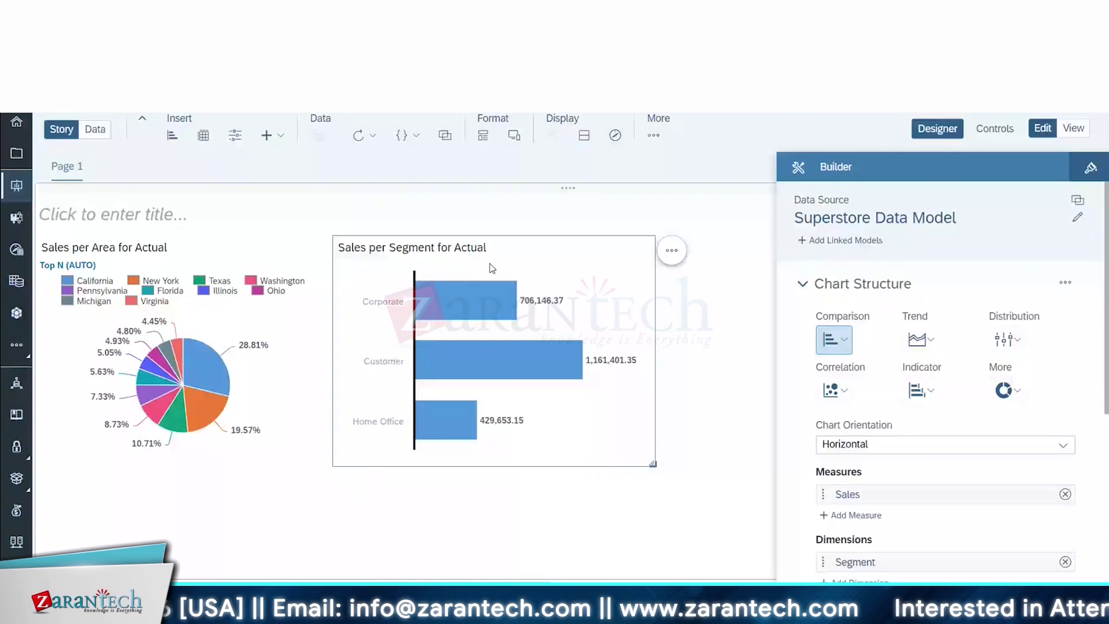
click(847, 342)
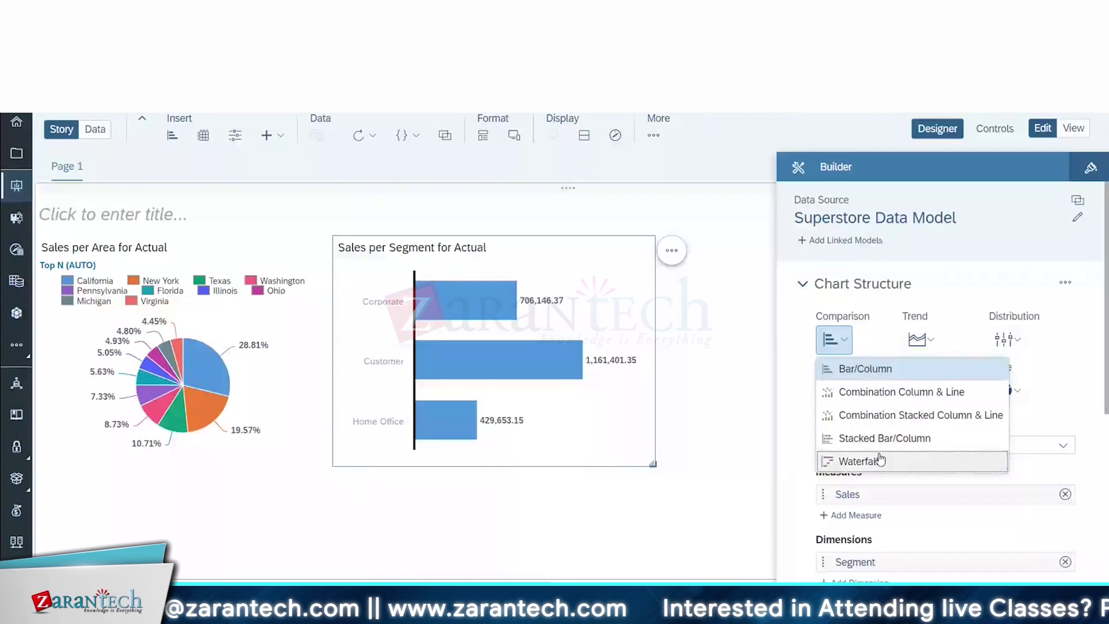
click(953, 308)
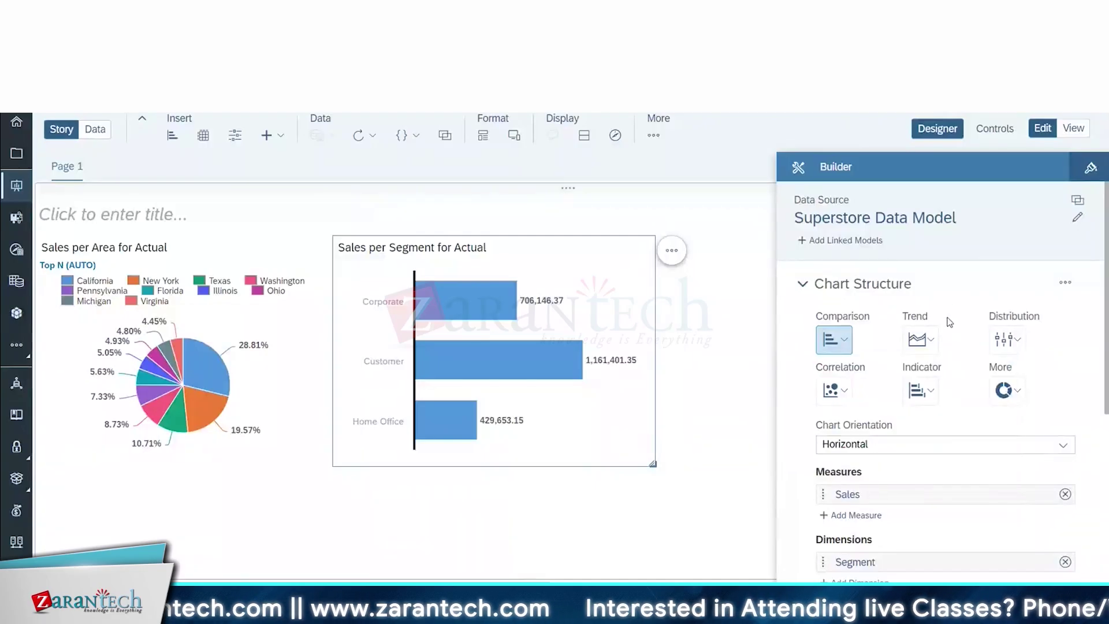
- Review the trend, distribution and correlation chart types, and change the Sales per Segment chart to Line
click(930, 342)
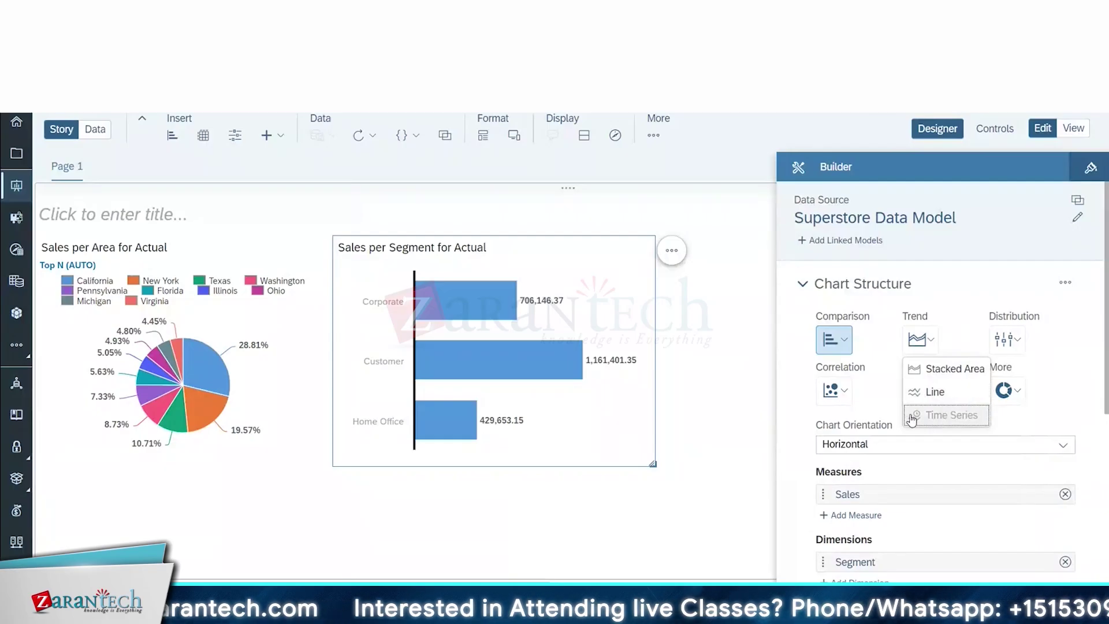
click(1011, 353)
click(1011, 352)
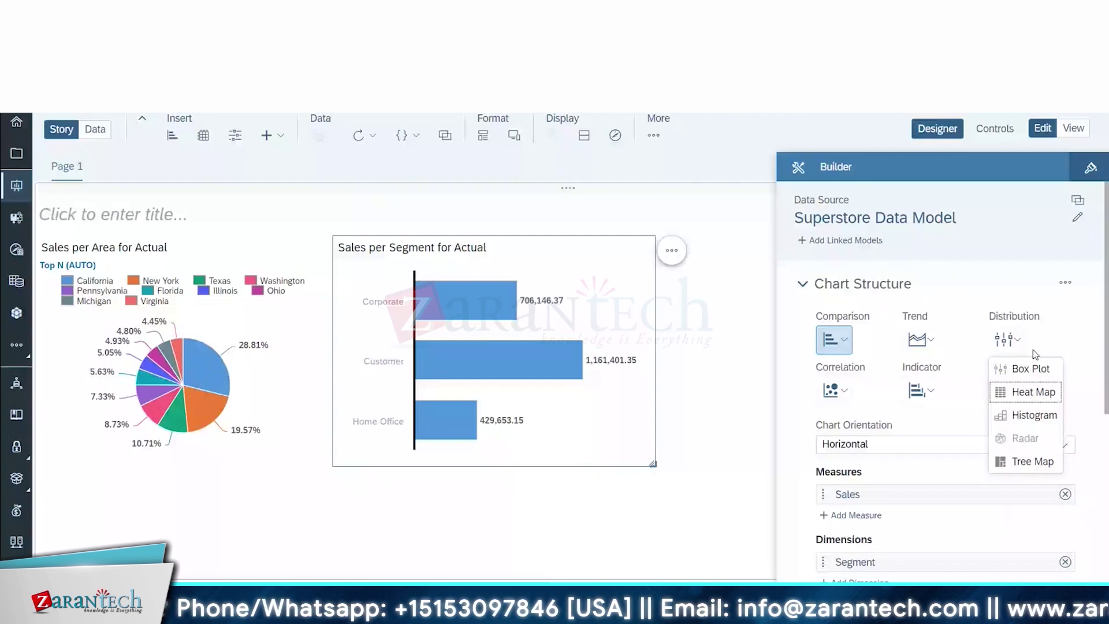
scroll(981, 367, down, 2)
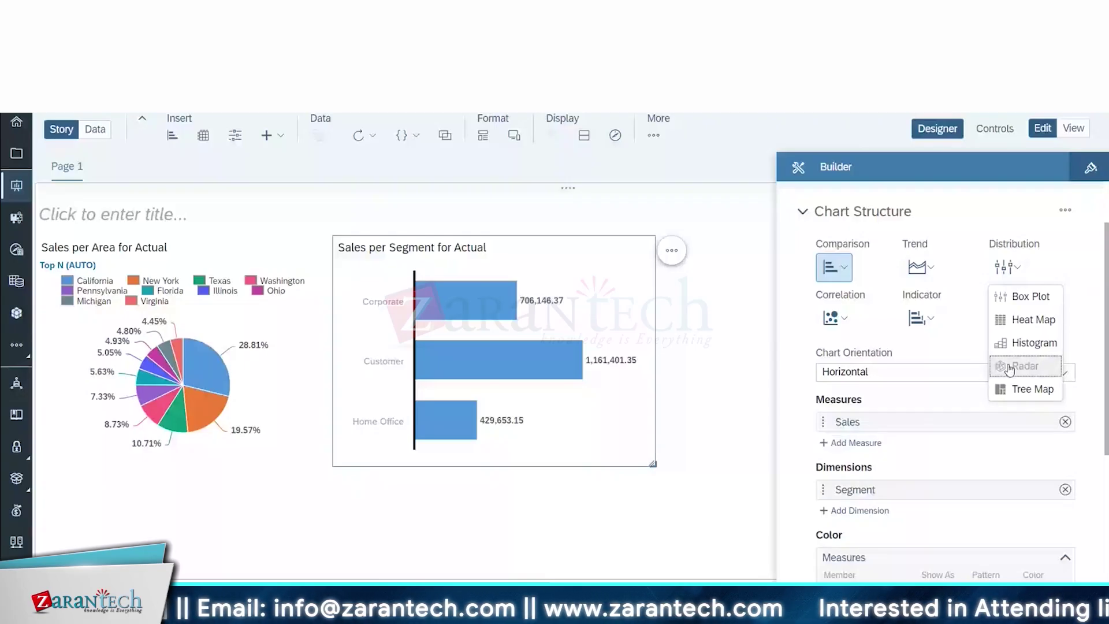
click(834, 318)
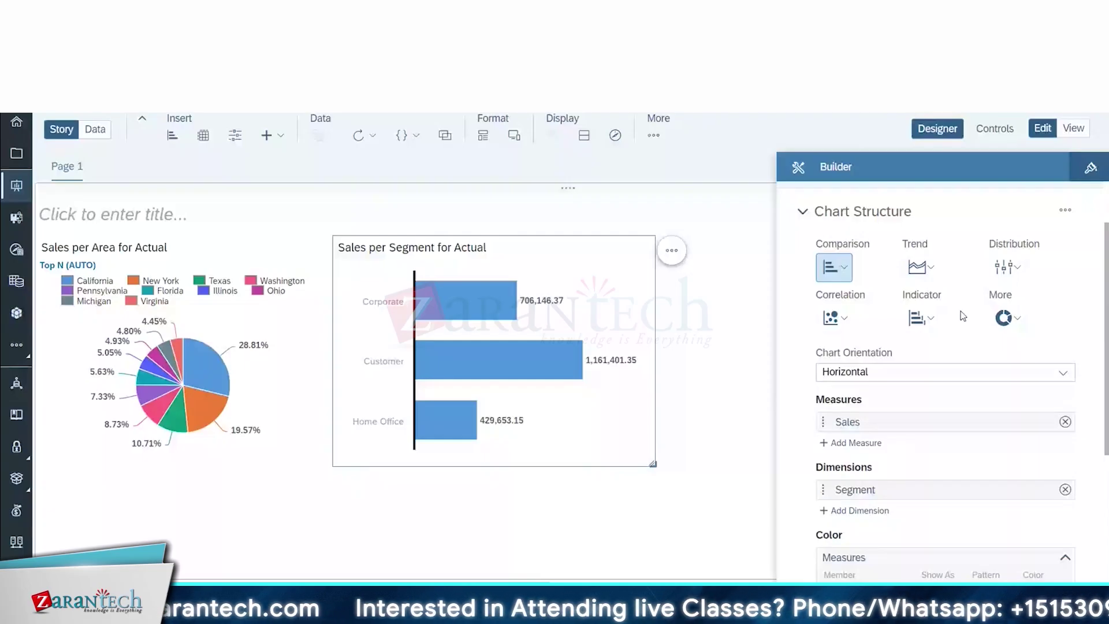
click(924, 271)
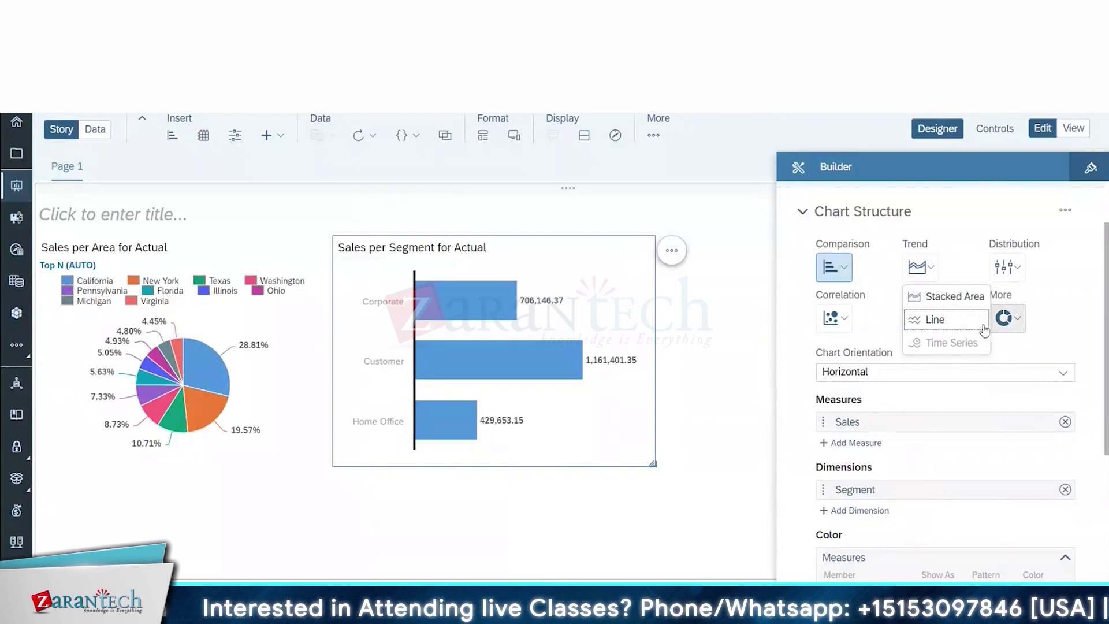
click(947, 321)
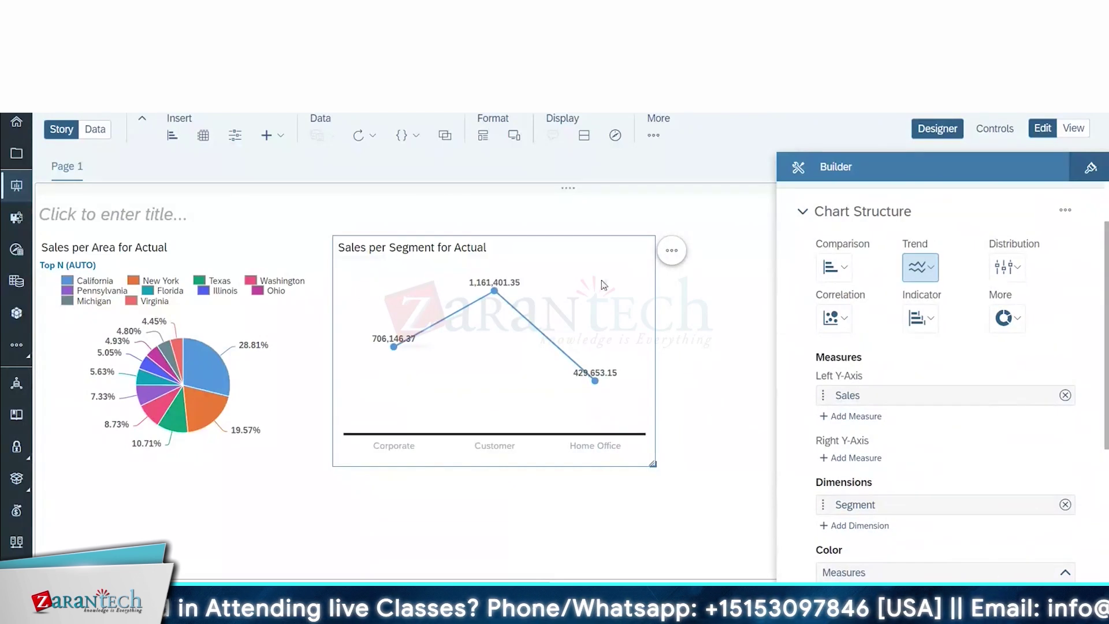
- Insert a Heat Map chart beside the Sales per Segment chart and list the dimensions available for its X-axis
click(172, 135)
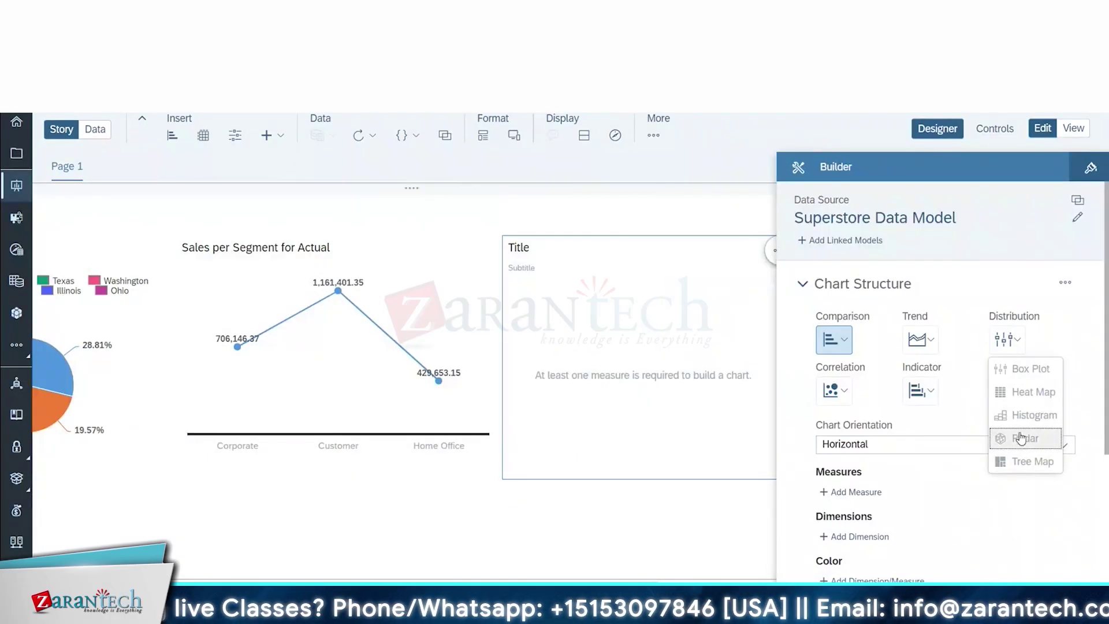
click(1031, 392)
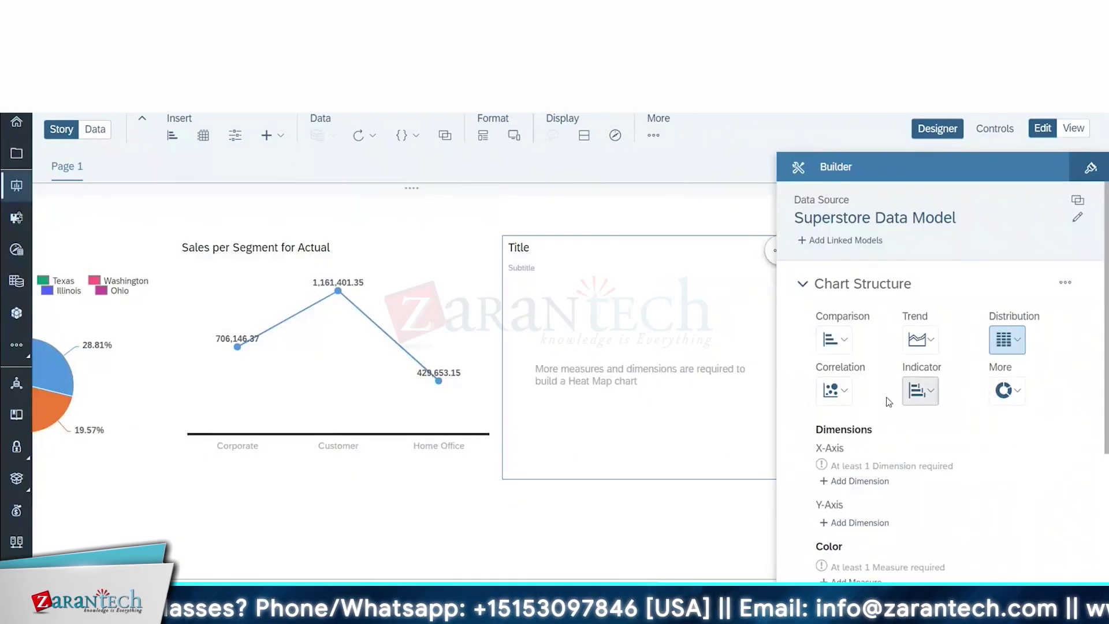
scroll(895, 404, down, 2)
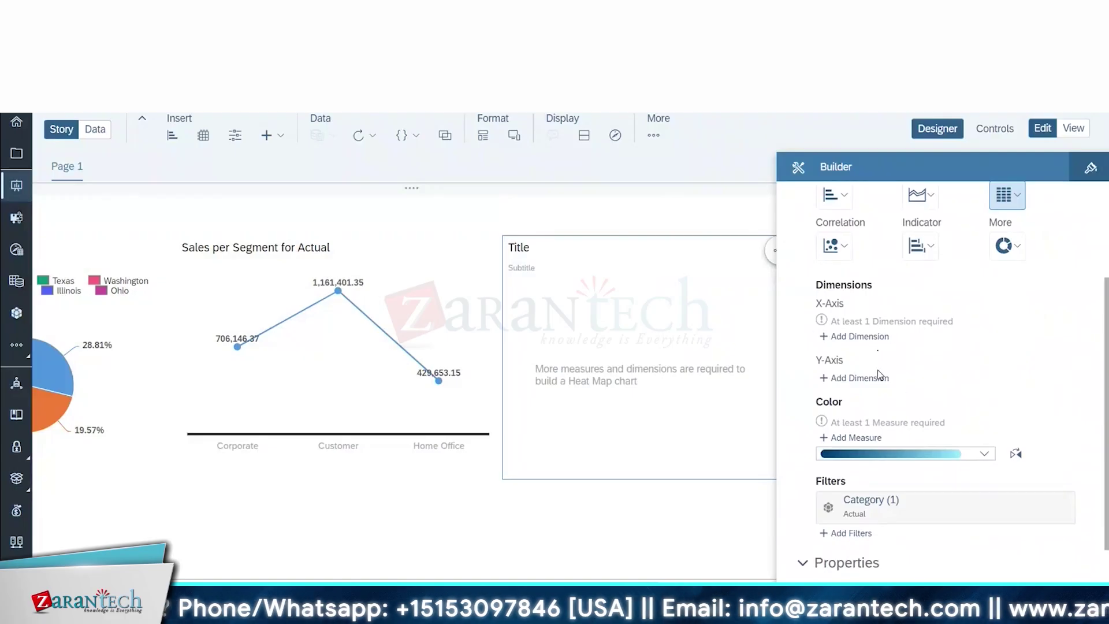
click(937, 333)
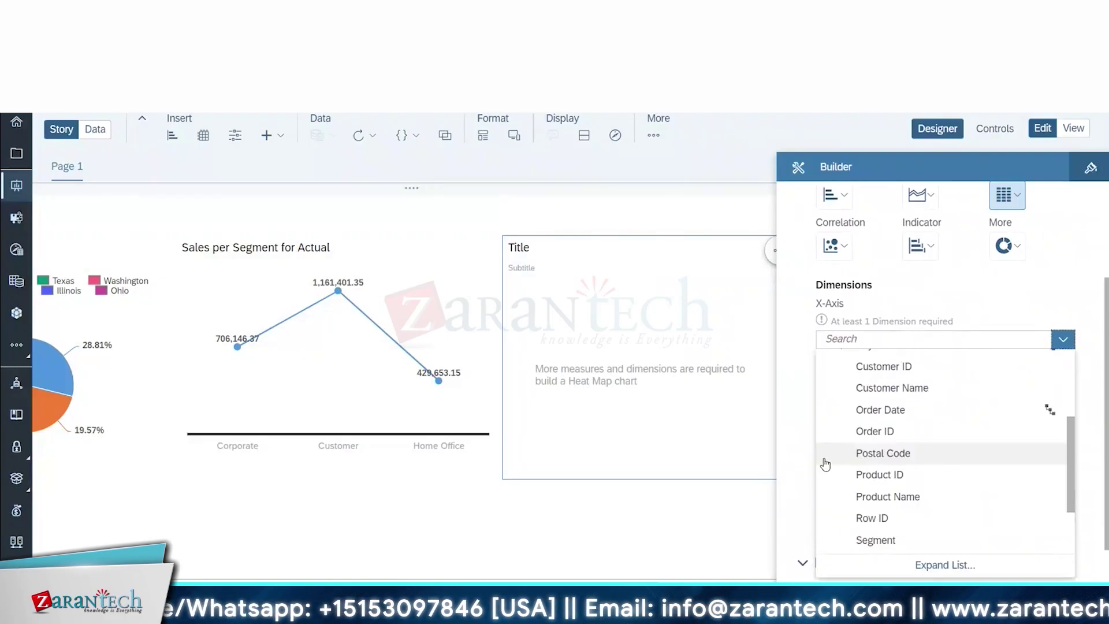
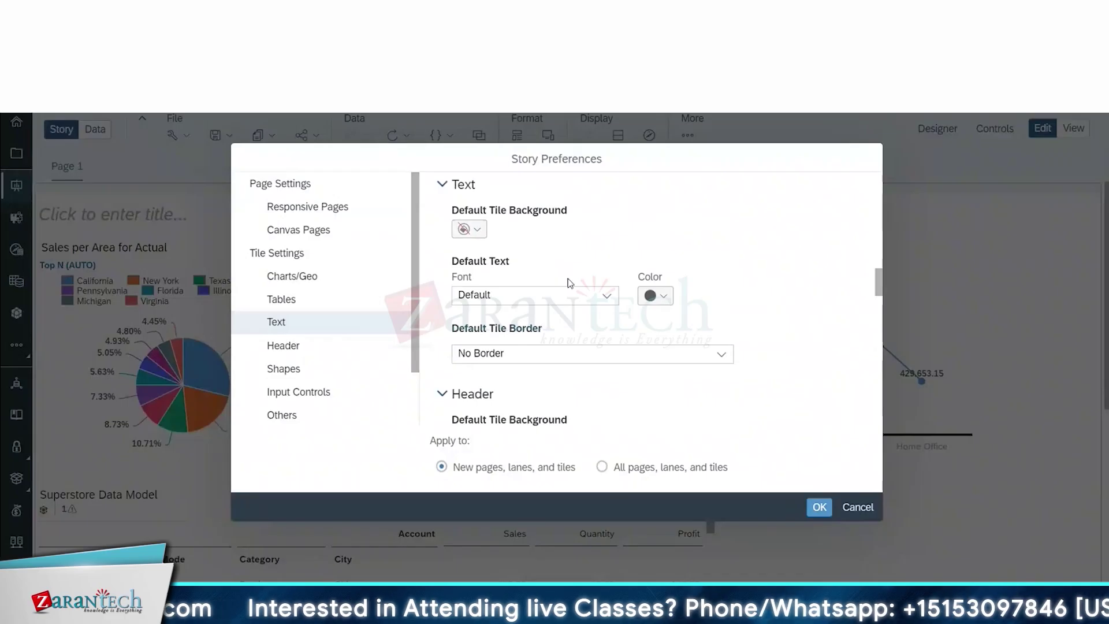
- Try the 72-Web font in blue as default text for all pages, lanes and tiles in the story preferences, and discard the changes
click(607, 295)
click(525, 343)
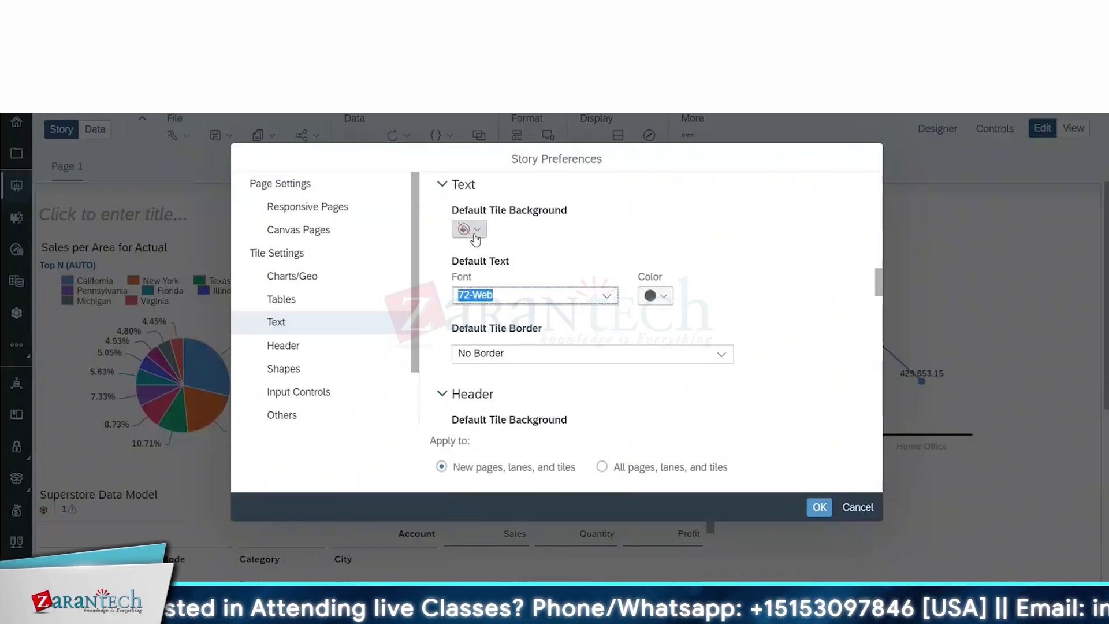
click(654, 295)
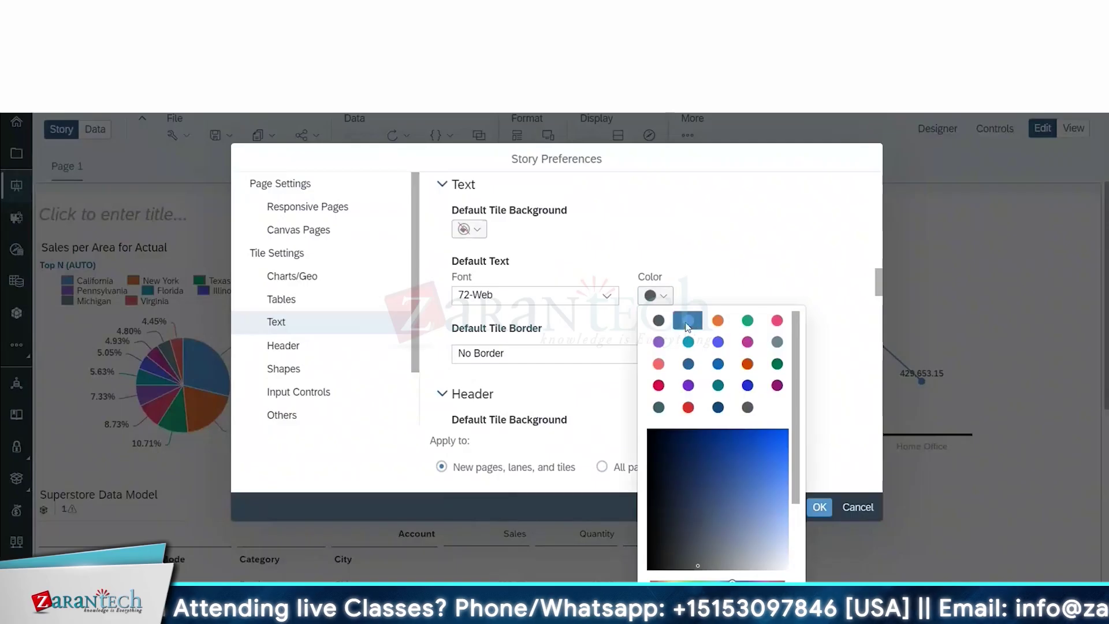
click(688, 320)
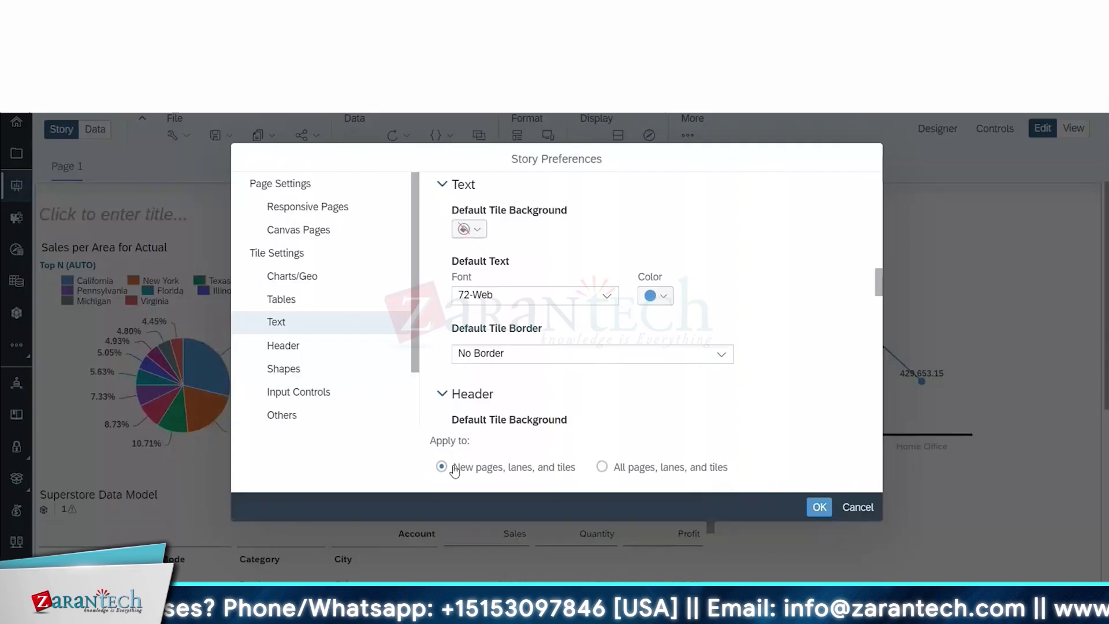
click(601, 467)
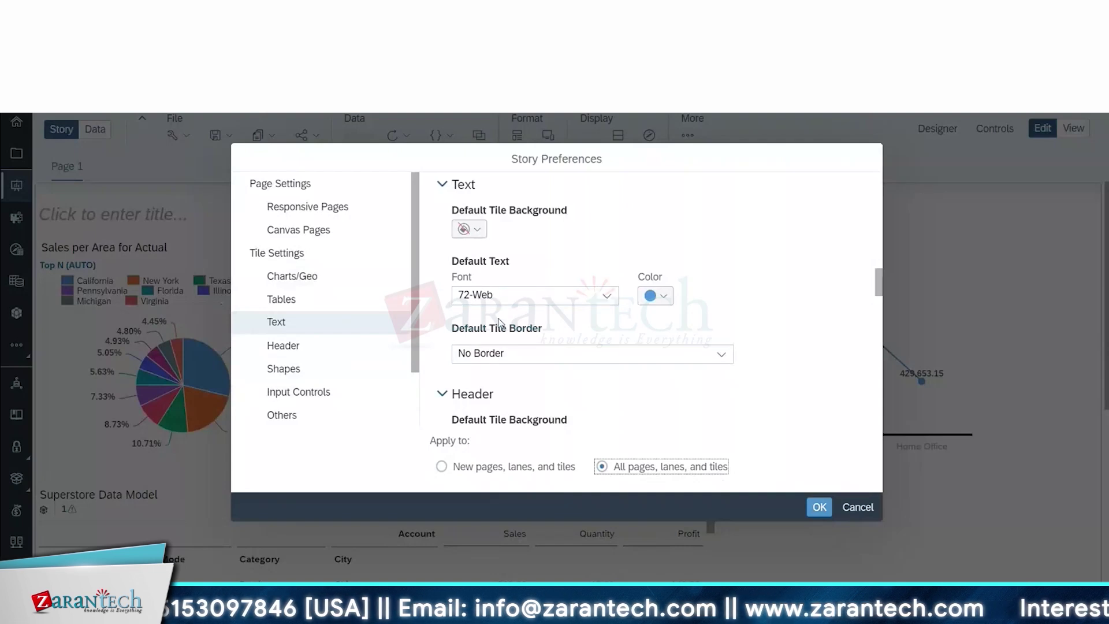
scroll(560, 350, up, 5)
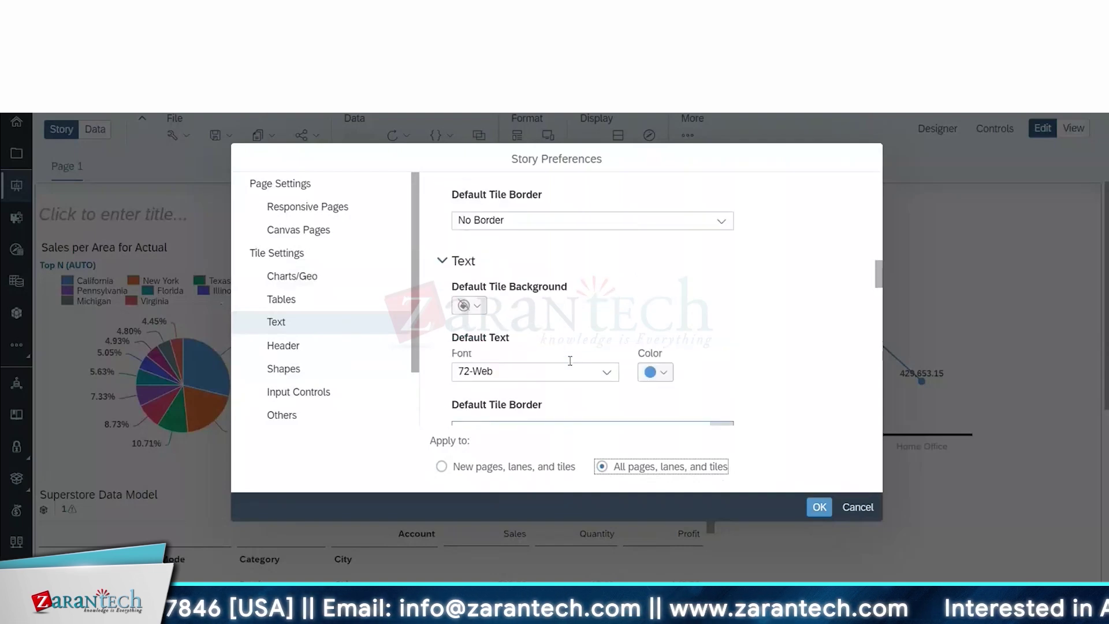
scroll(528, 317, down, 10)
scroll(530, 310, down, 5)
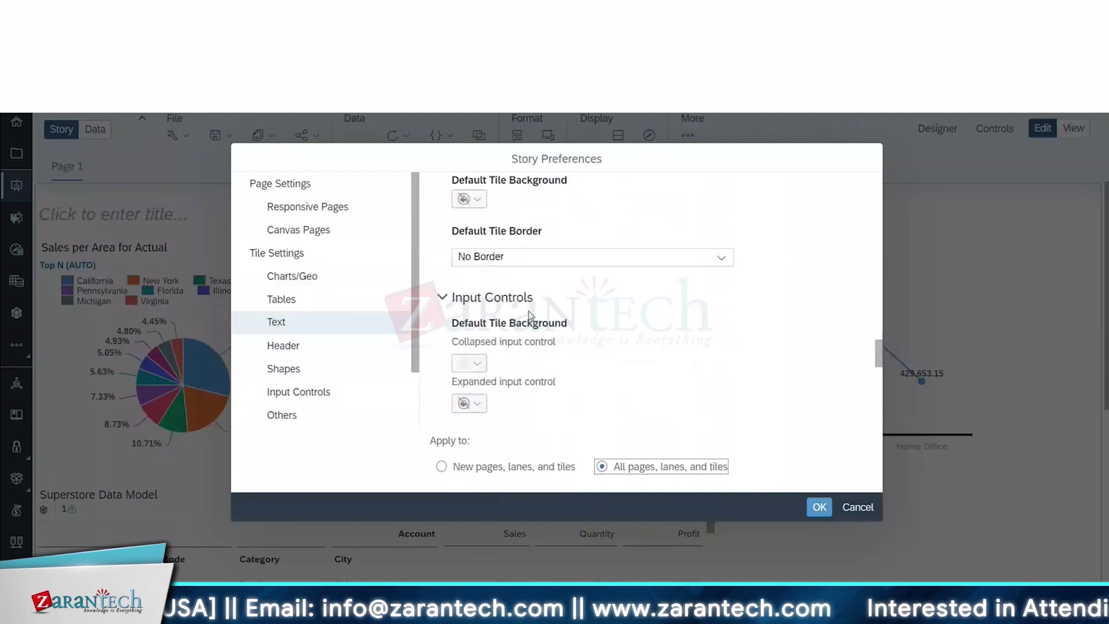
click(864, 508)
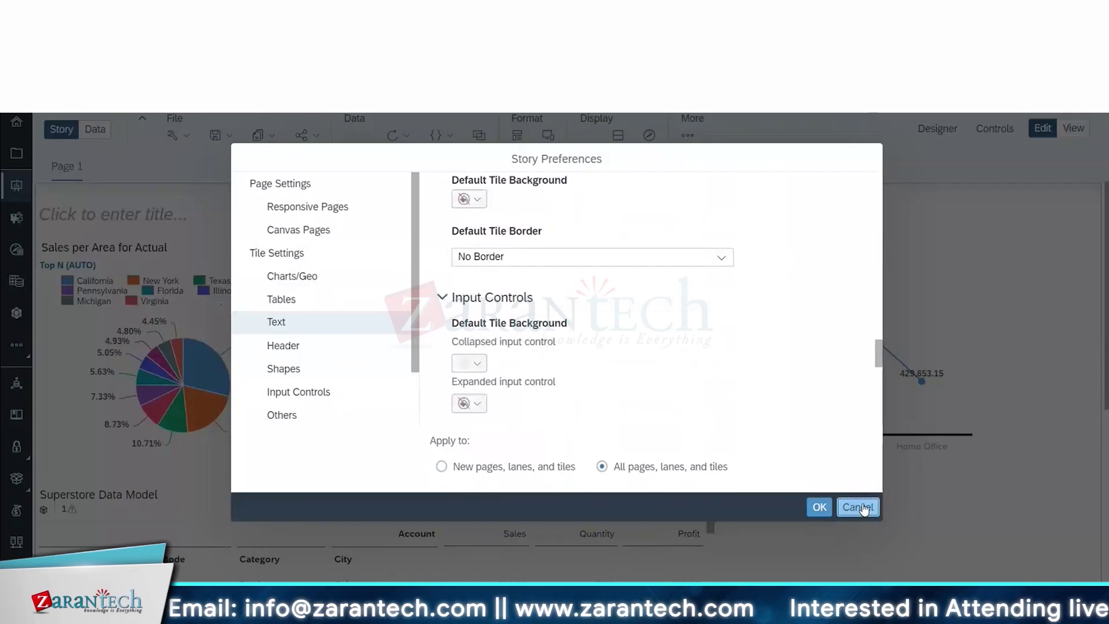
click(863, 509)
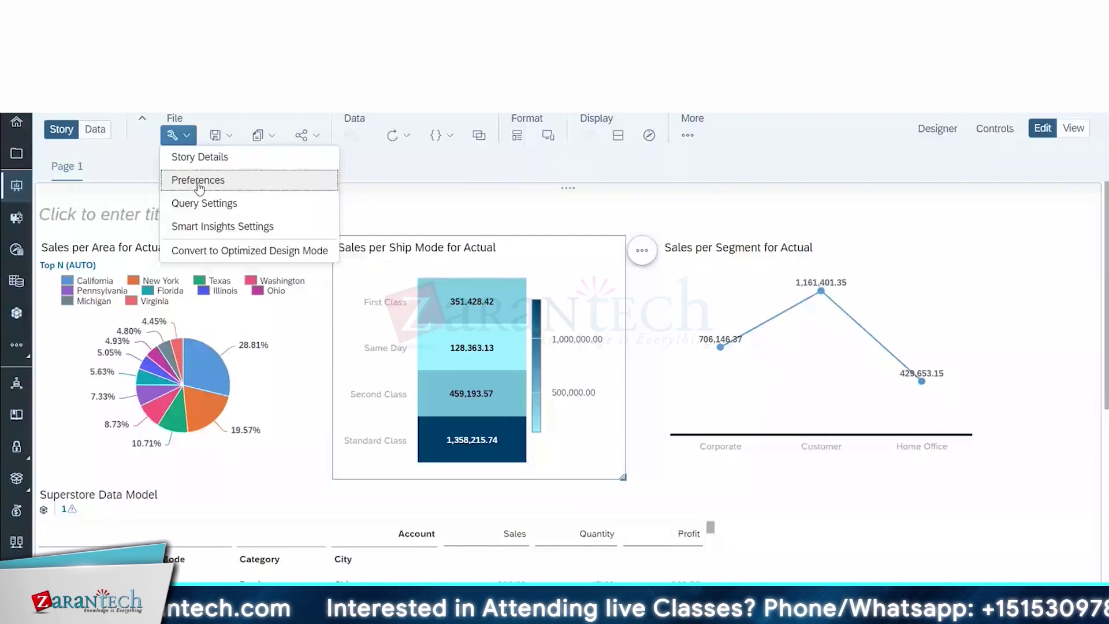
- Examine the story's query settings and its option for converting to Optimized Design Mode
click(203, 203)
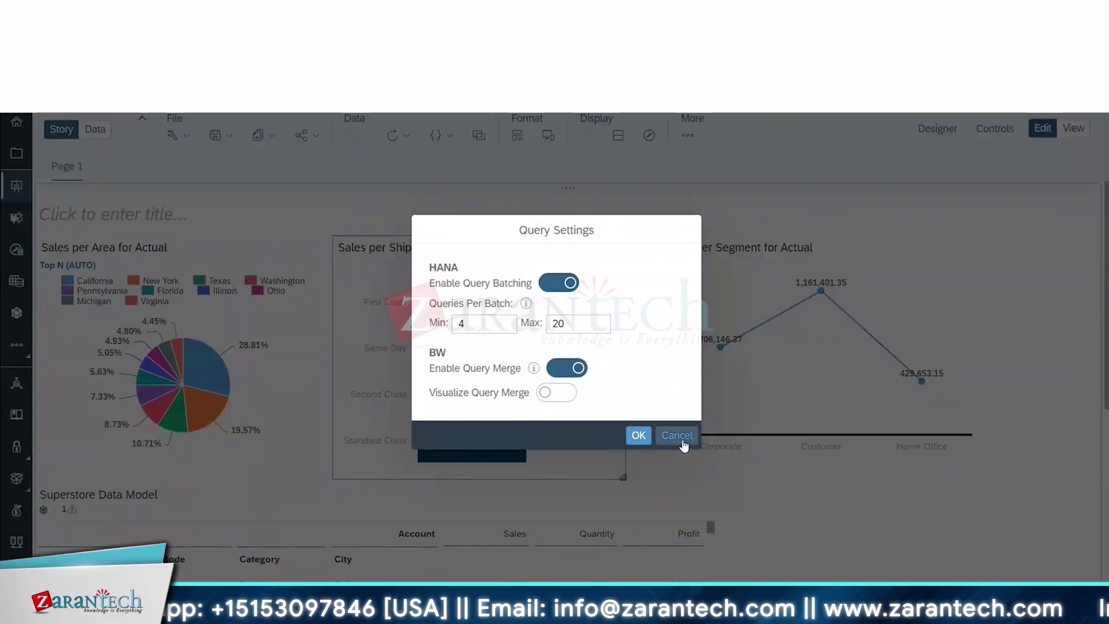
click(681, 440)
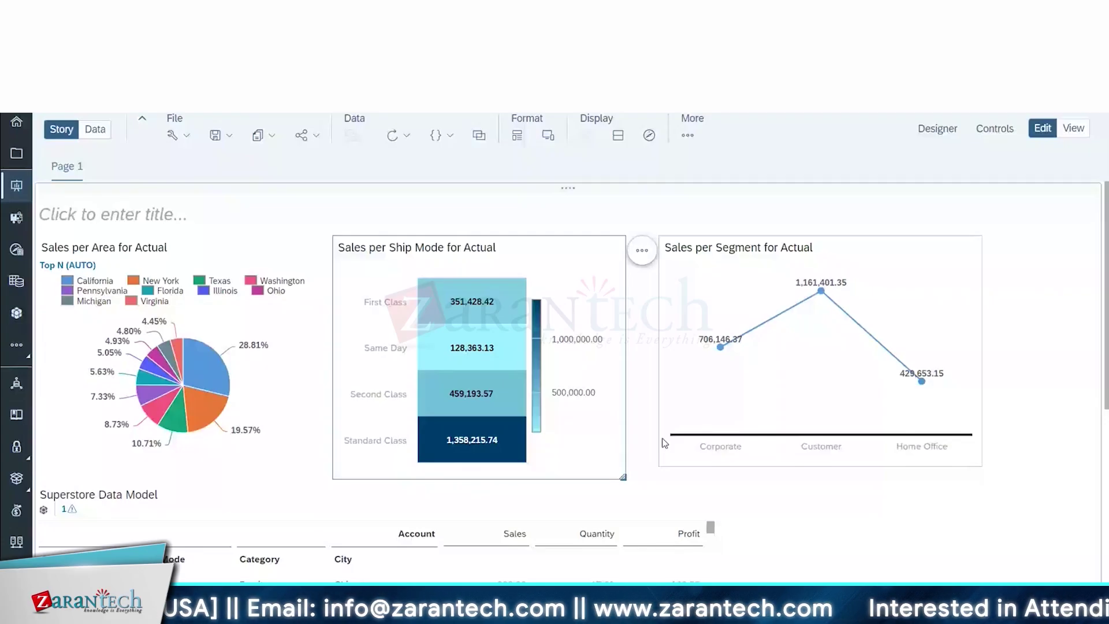
click(174, 135)
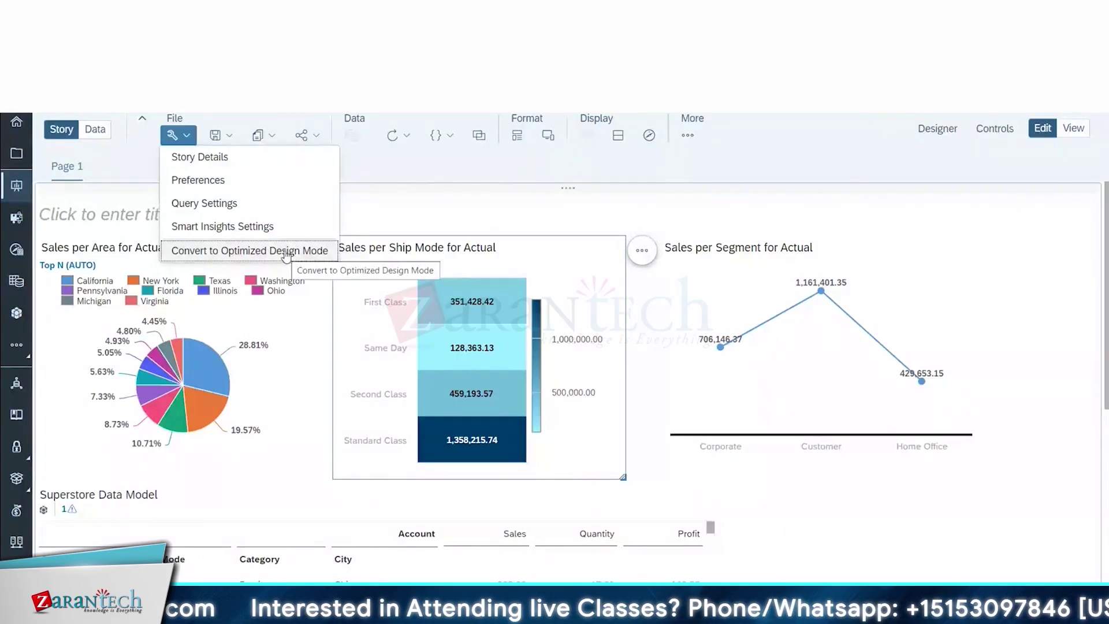
click(374, 171)
- View the name, description and folder options for saving a copy of the story, and leave without saving
click(221, 135)
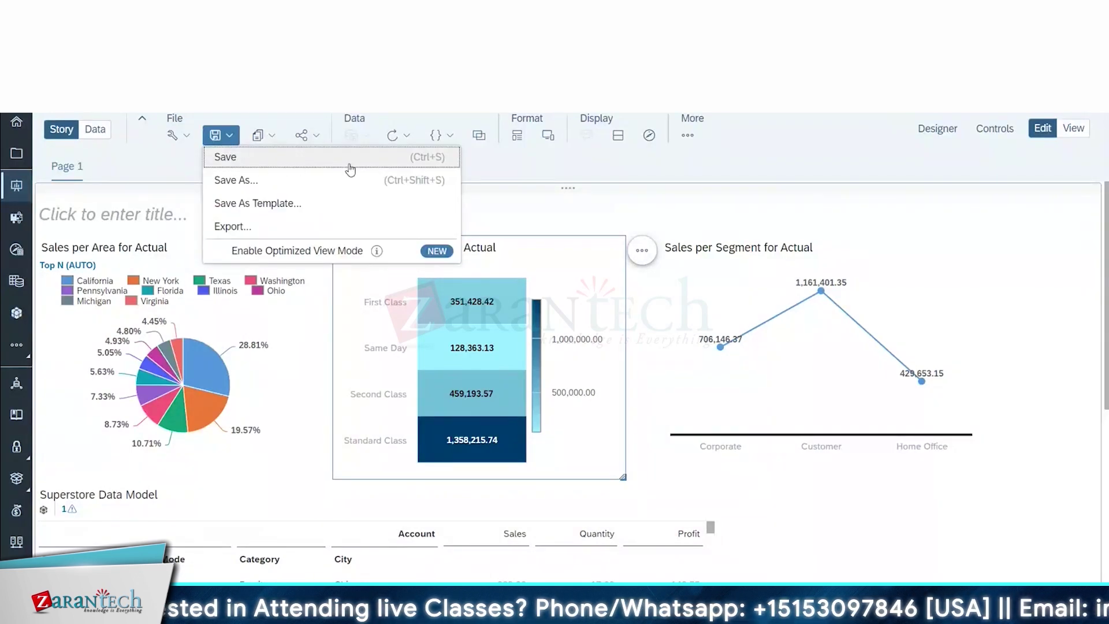
click(267, 189)
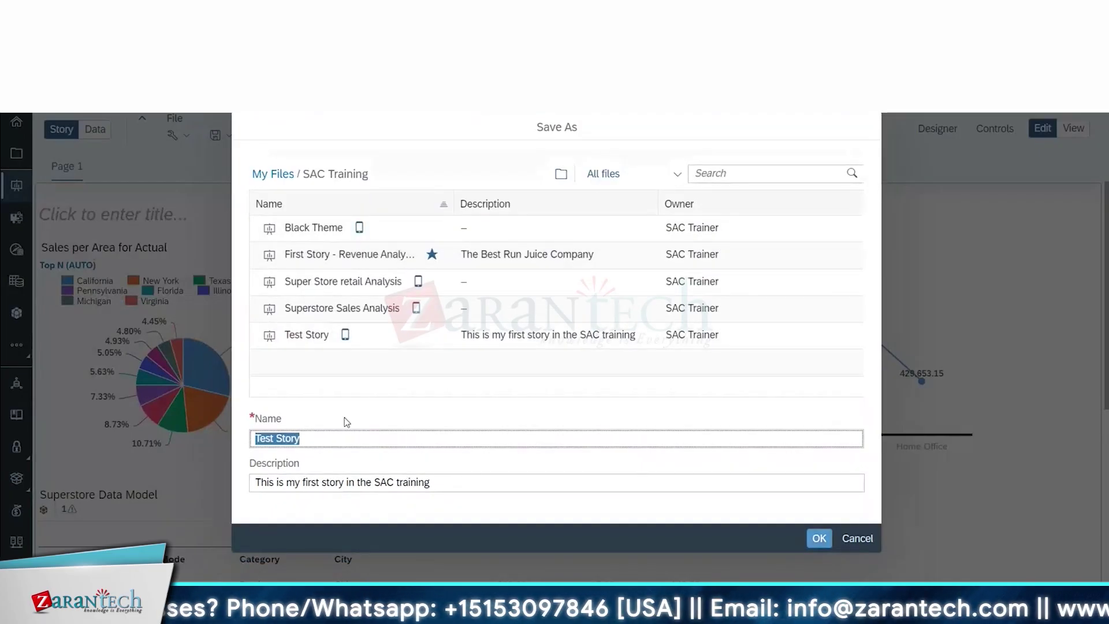
click(859, 539)
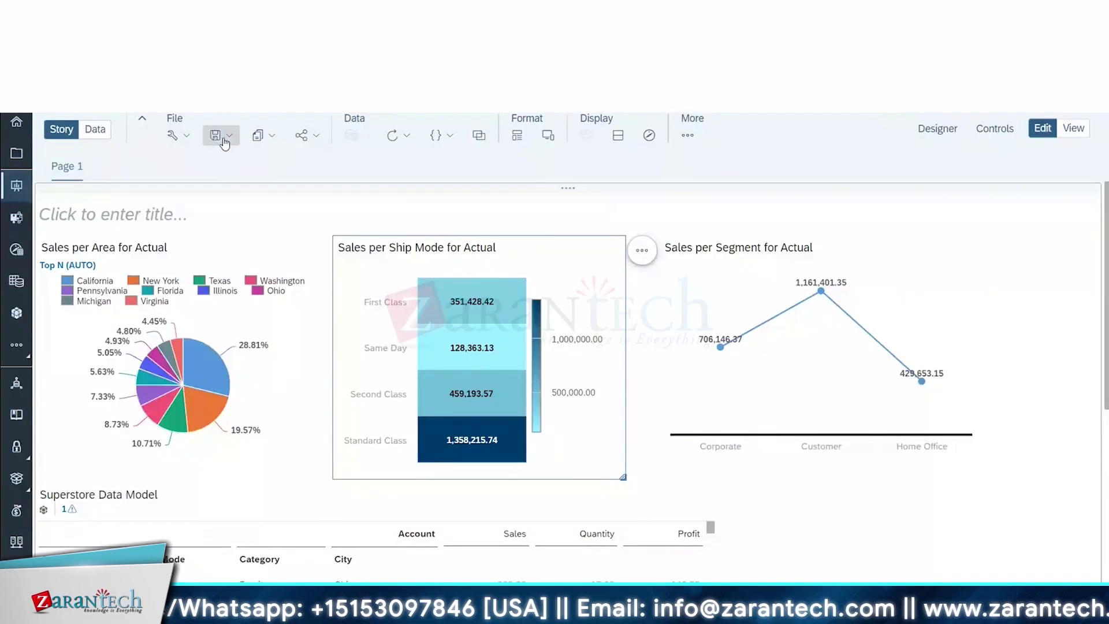
- Save the story as a template named Test Story Template
click(220, 135)
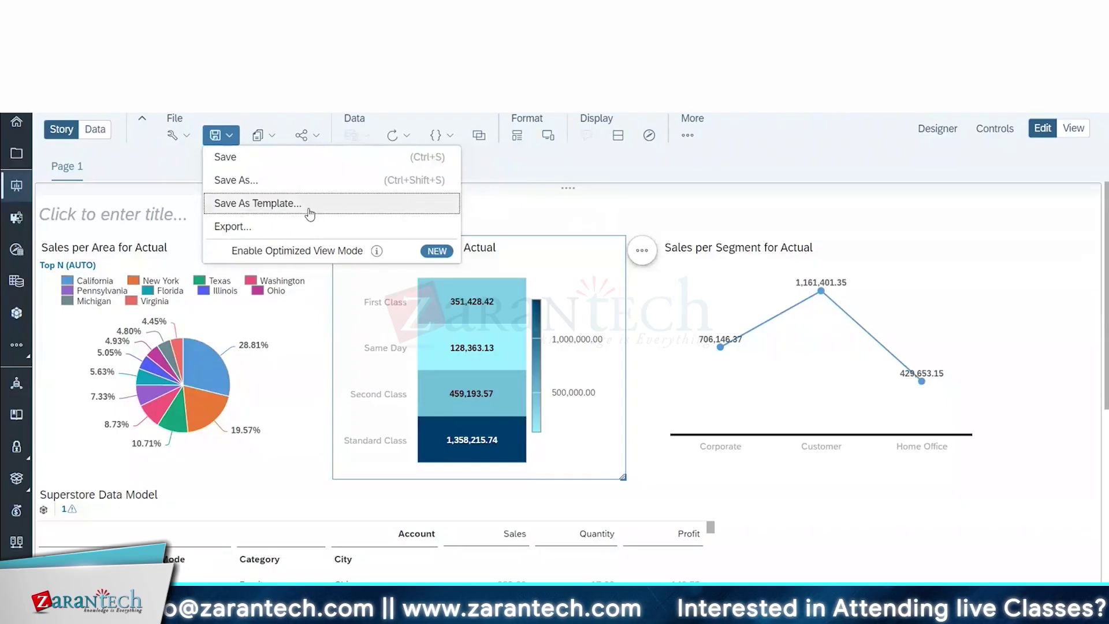
click(269, 208)
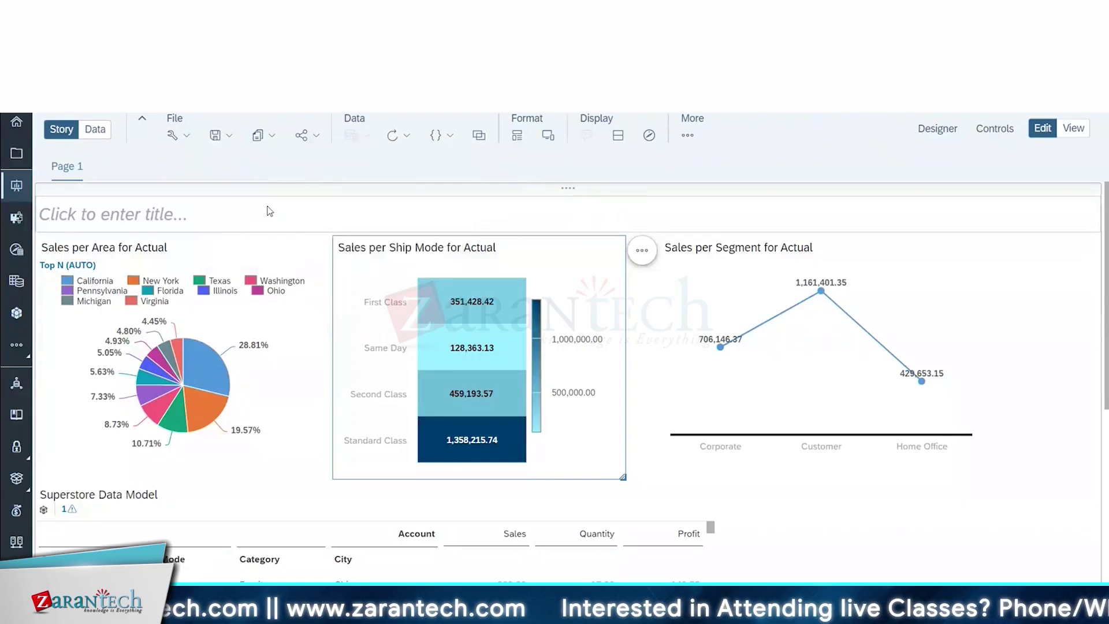
key(Return)
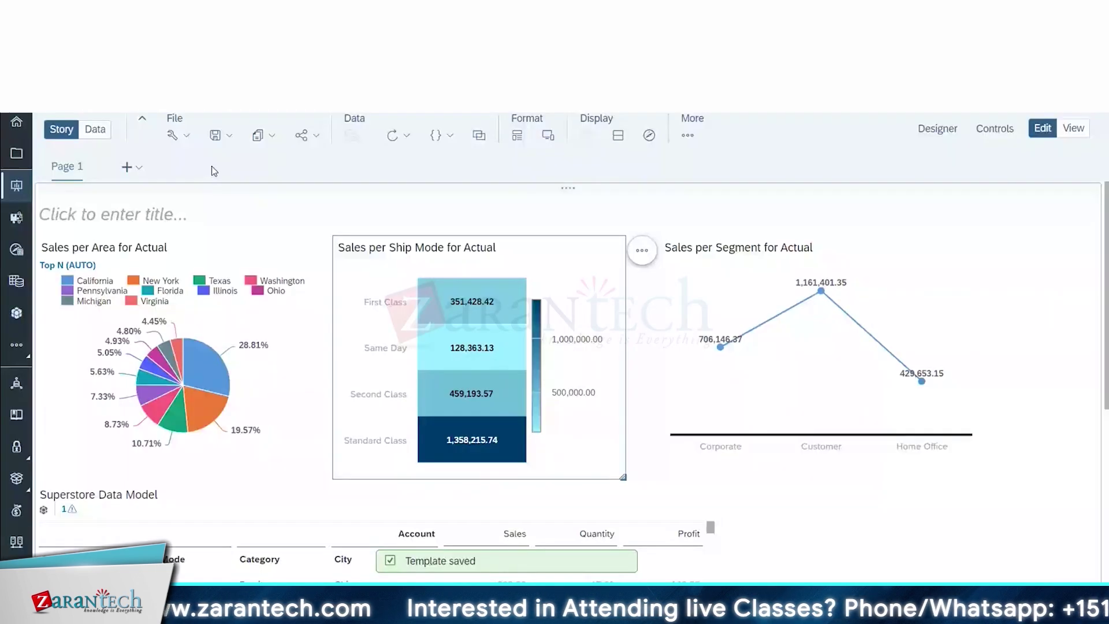
- Start a story from Test Story Template, dismiss the layout choices and examine the placeholder charts and table
click(49, 151)
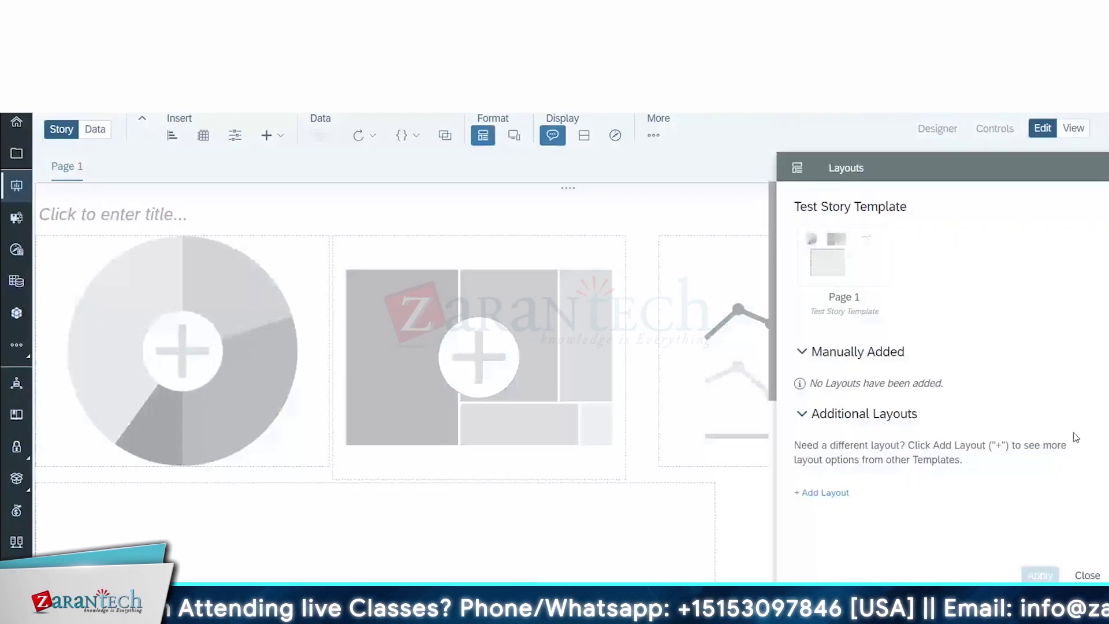
click(1087, 575)
scroll(332, 381, down, 2)
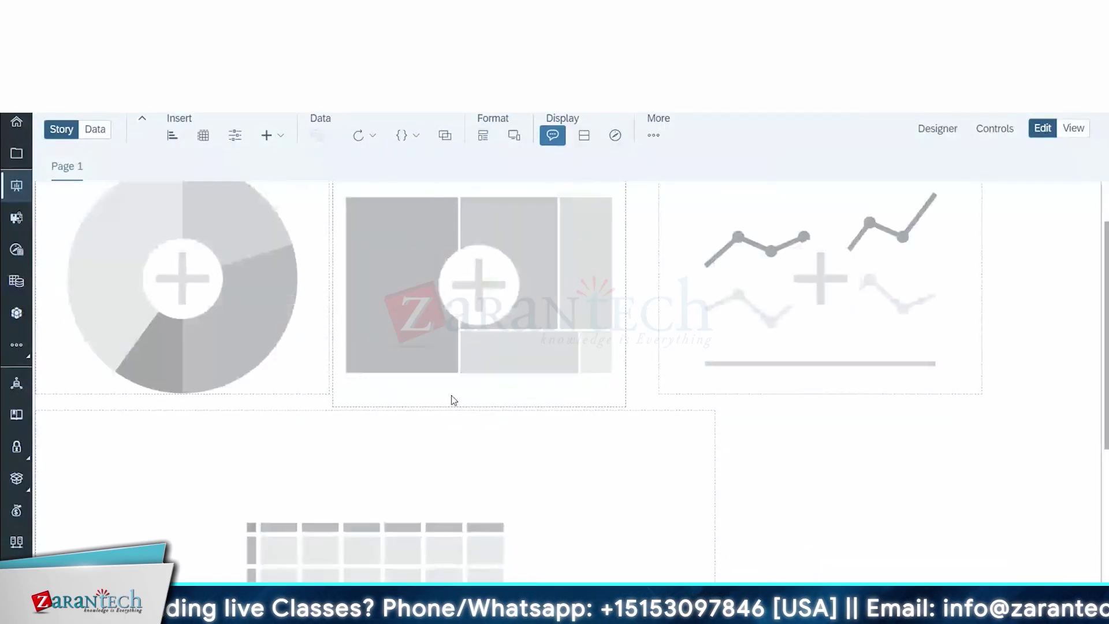
mouse_move(207, 171)
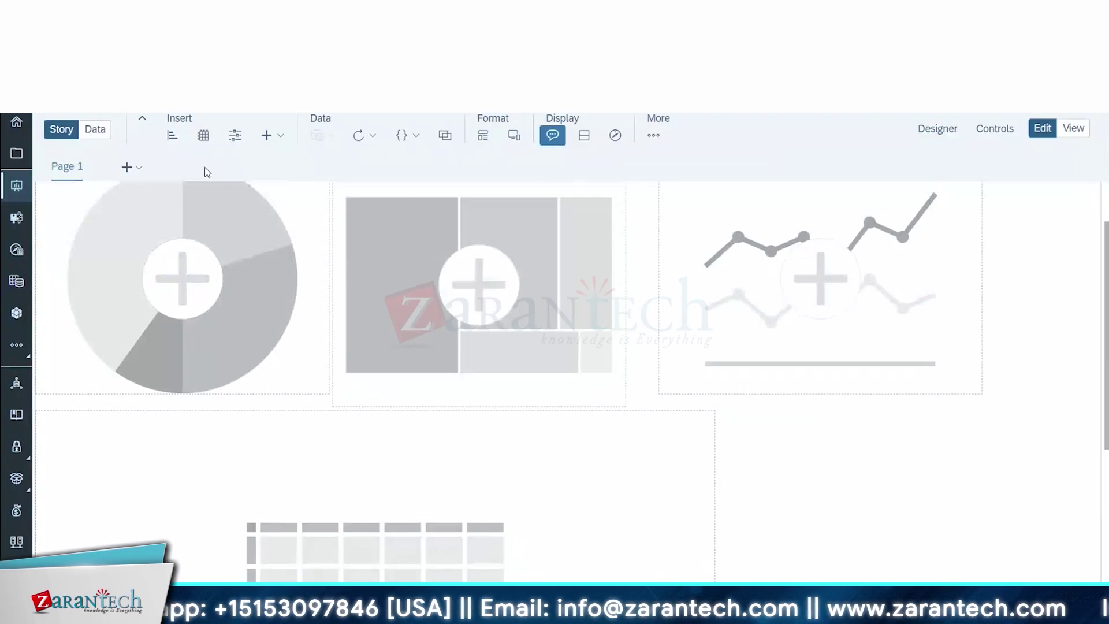
mouse_move(82, 170)
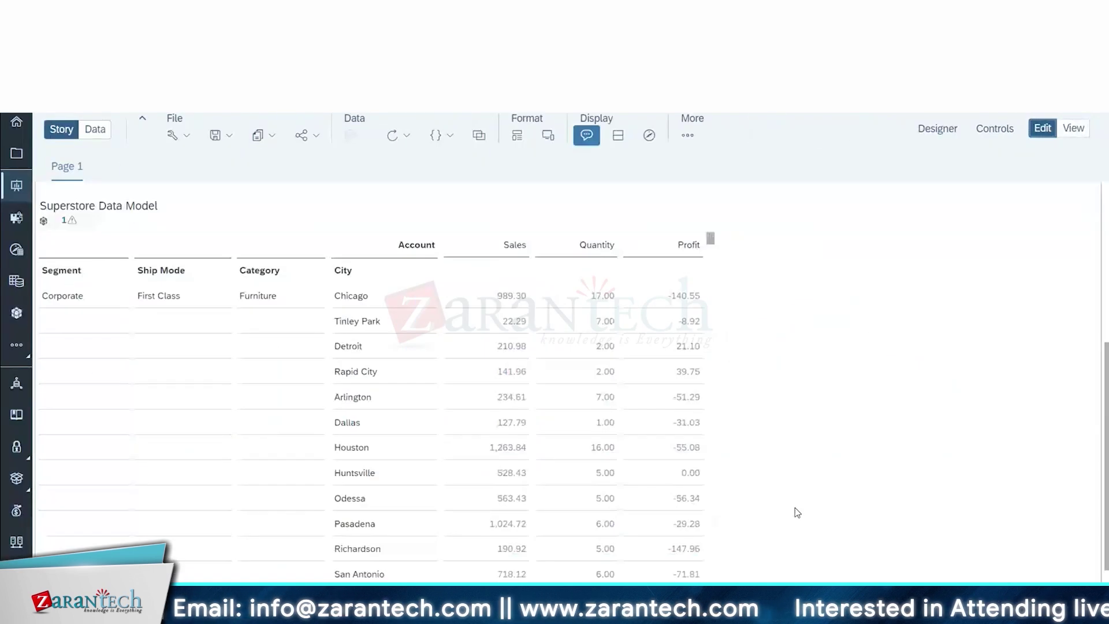
- Export all story pages as a PDF with the appendix inserted, check the exported file and return to the story
click(221, 135)
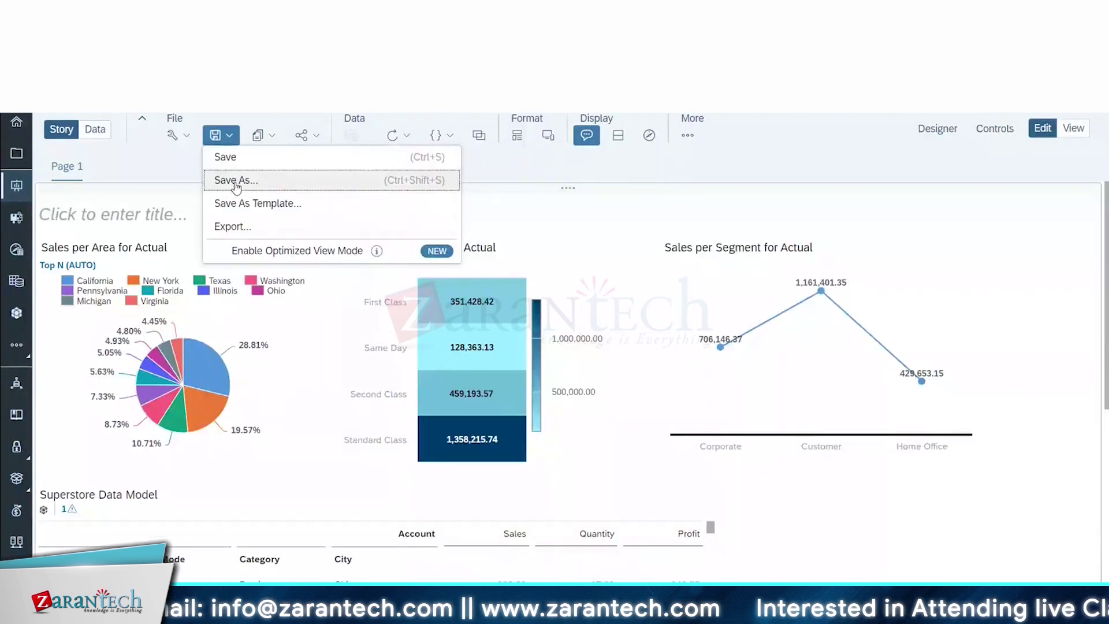
click(516, 164)
click(221, 135)
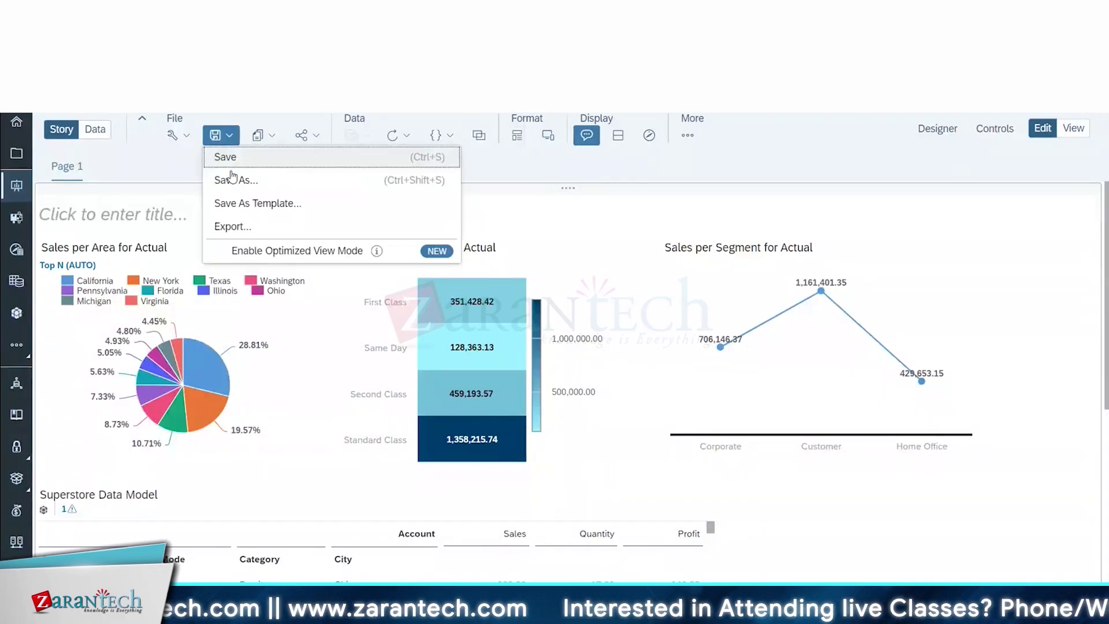
click(253, 228)
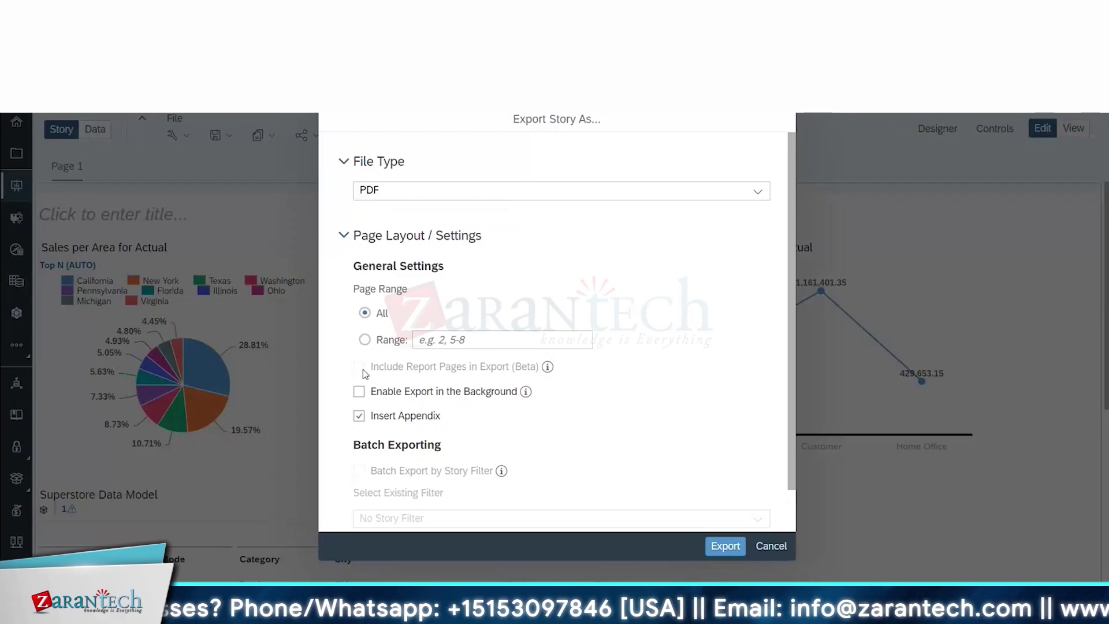
click(766, 198)
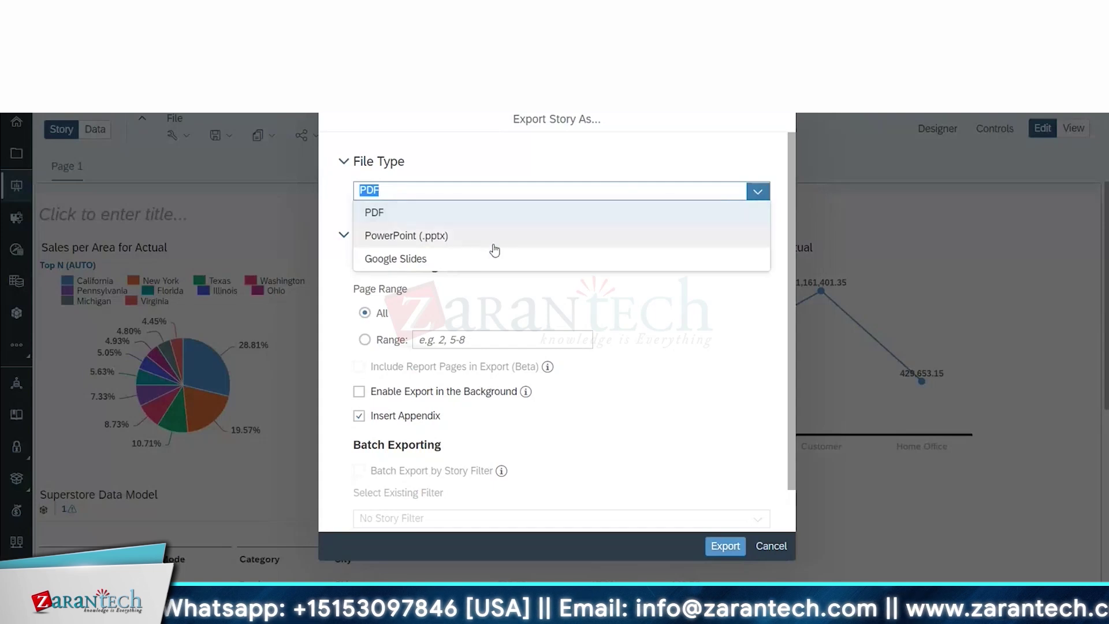
click(450, 162)
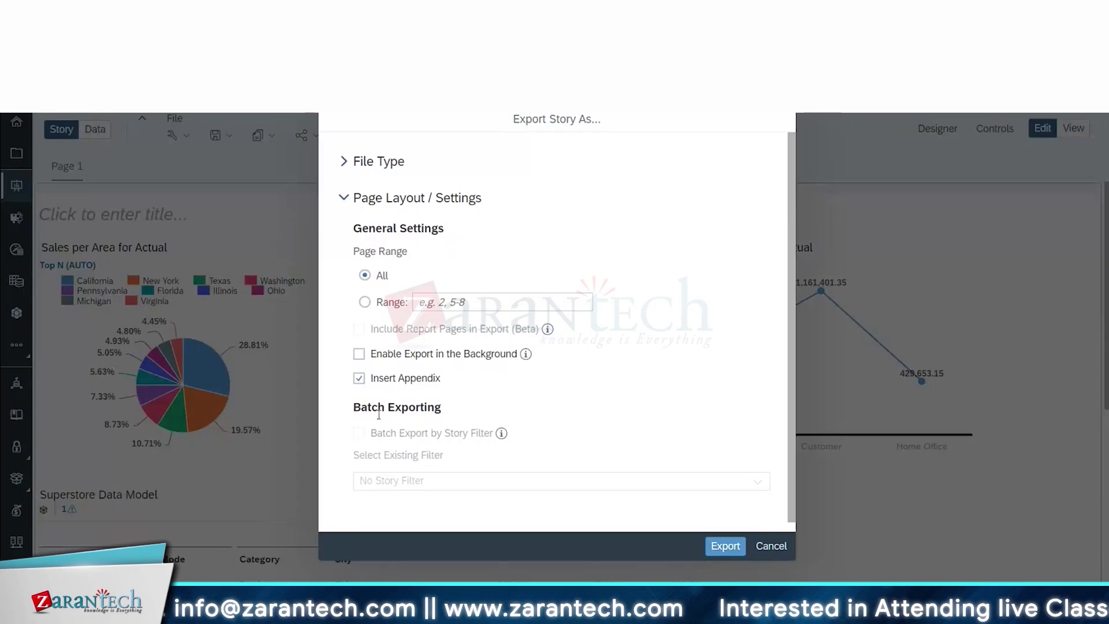
scroll(498, 430, down, 1)
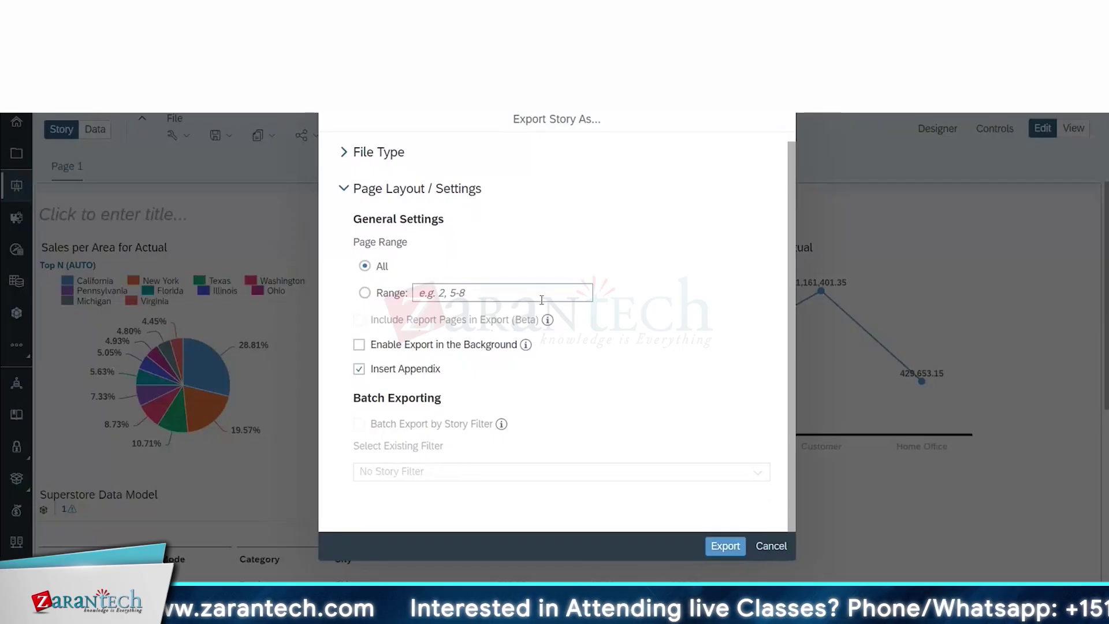
click(719, 546)
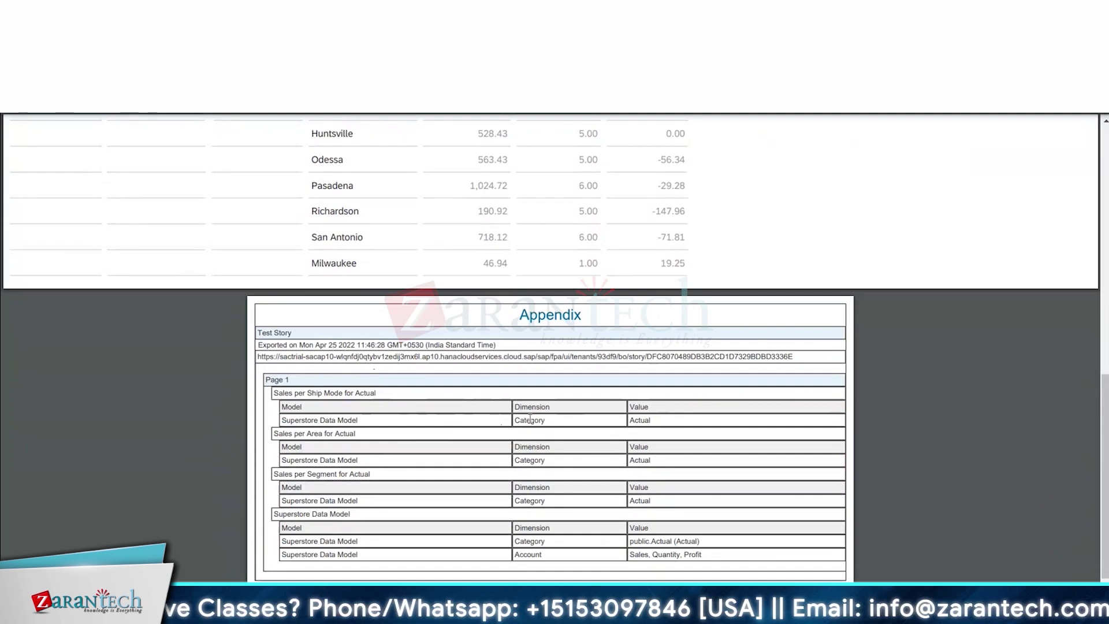
key(alt+Tab)
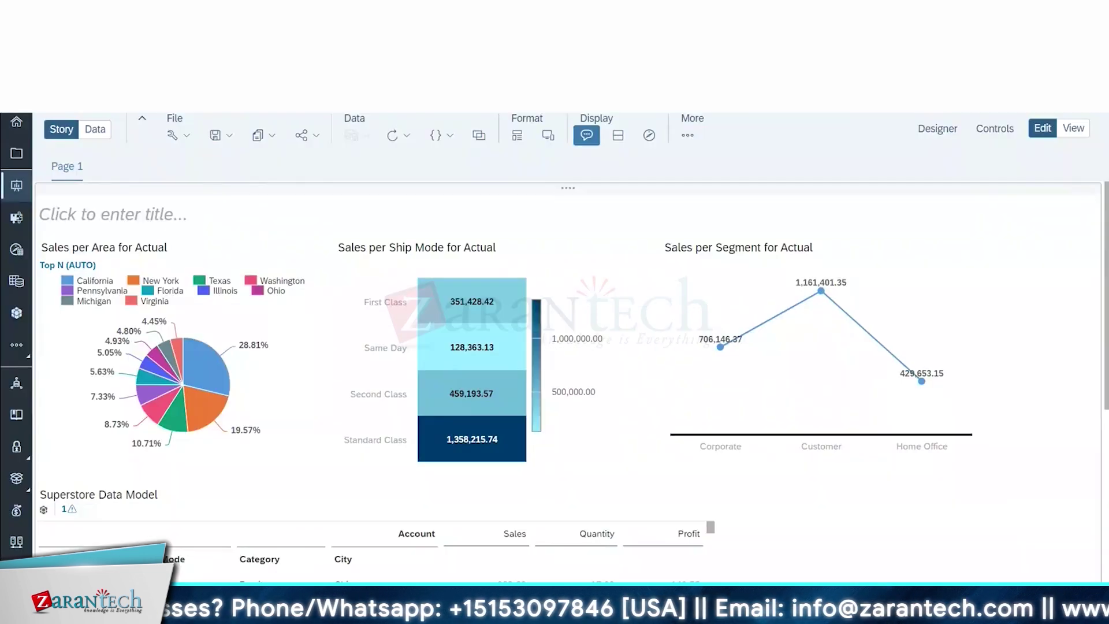
- Copy the Sales per Area pie chart to a new responsive page, and return to Page 1
click(221, 135)
mouse_move(300, 251)
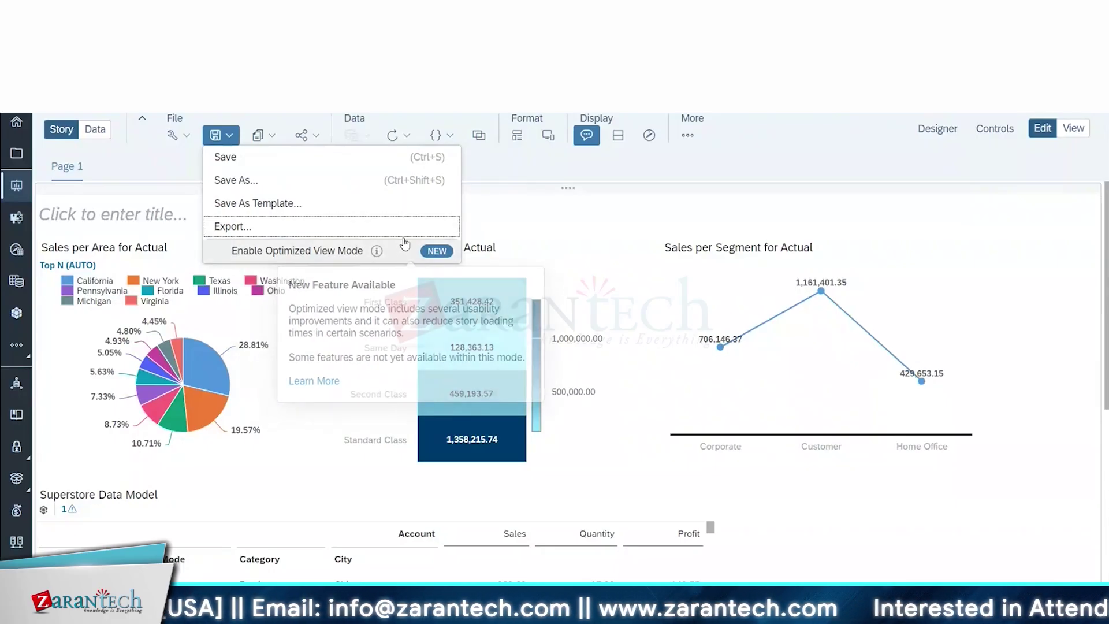
click(261, 135)
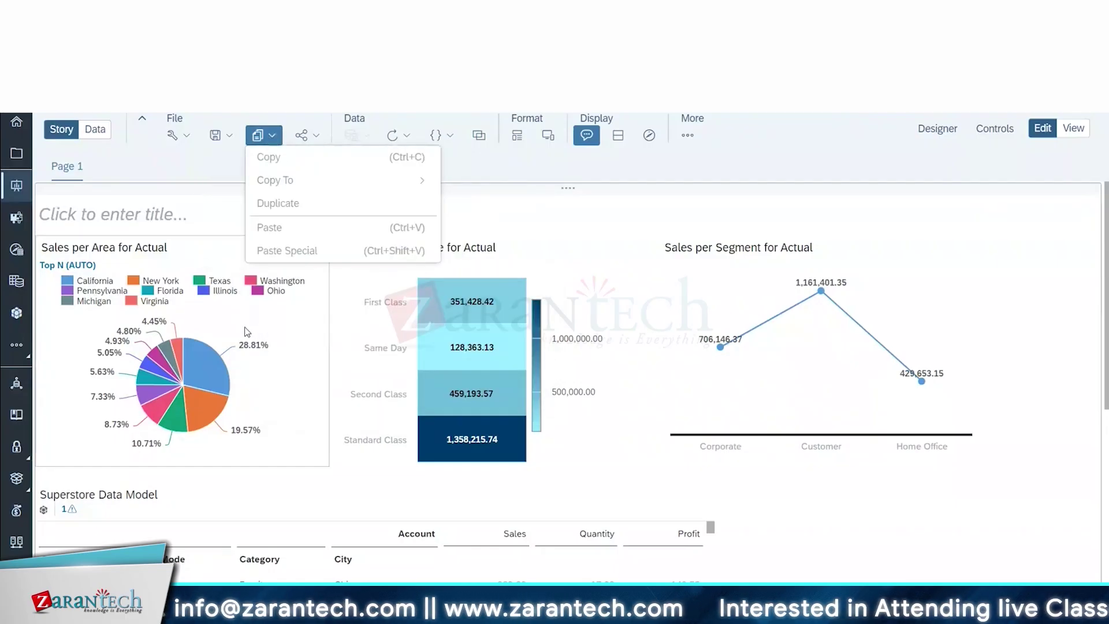
click(292, 328)
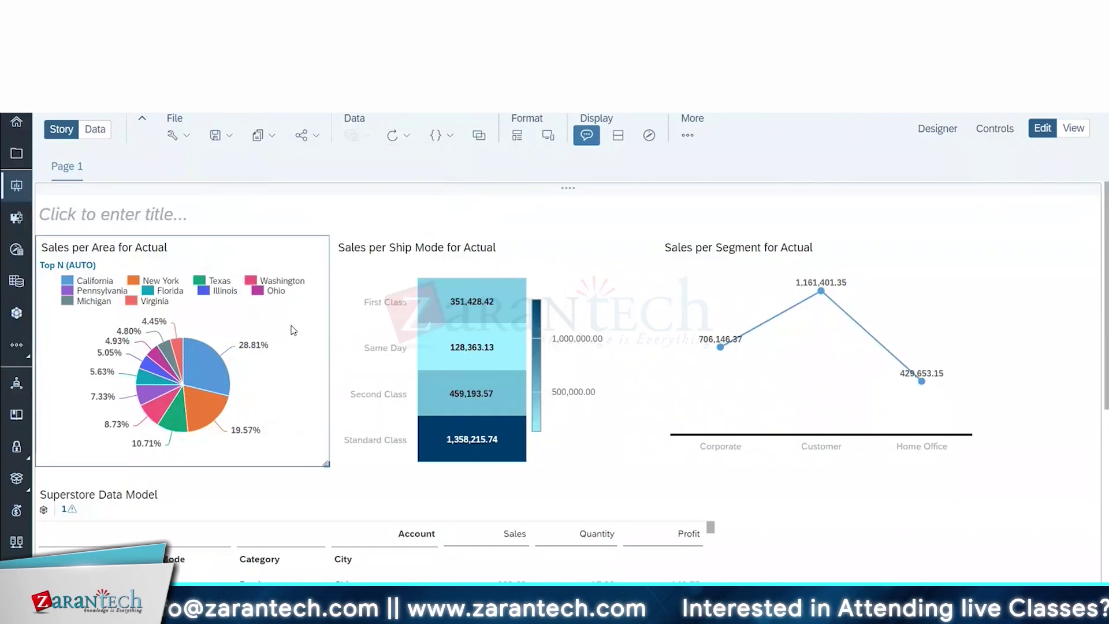
click(262, 136)
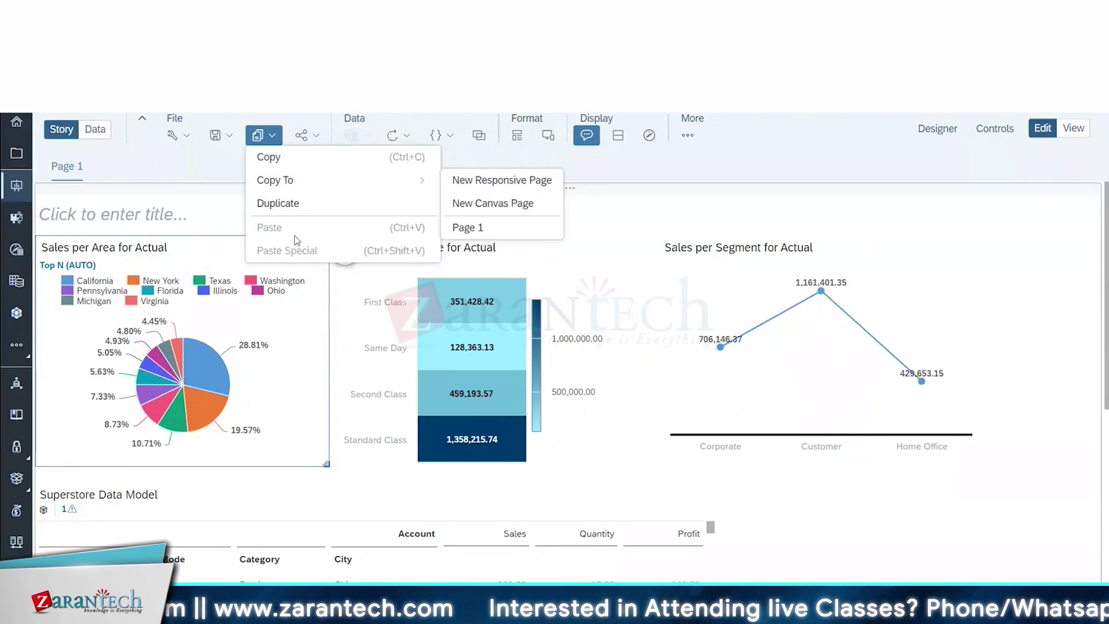
click(490, 180)
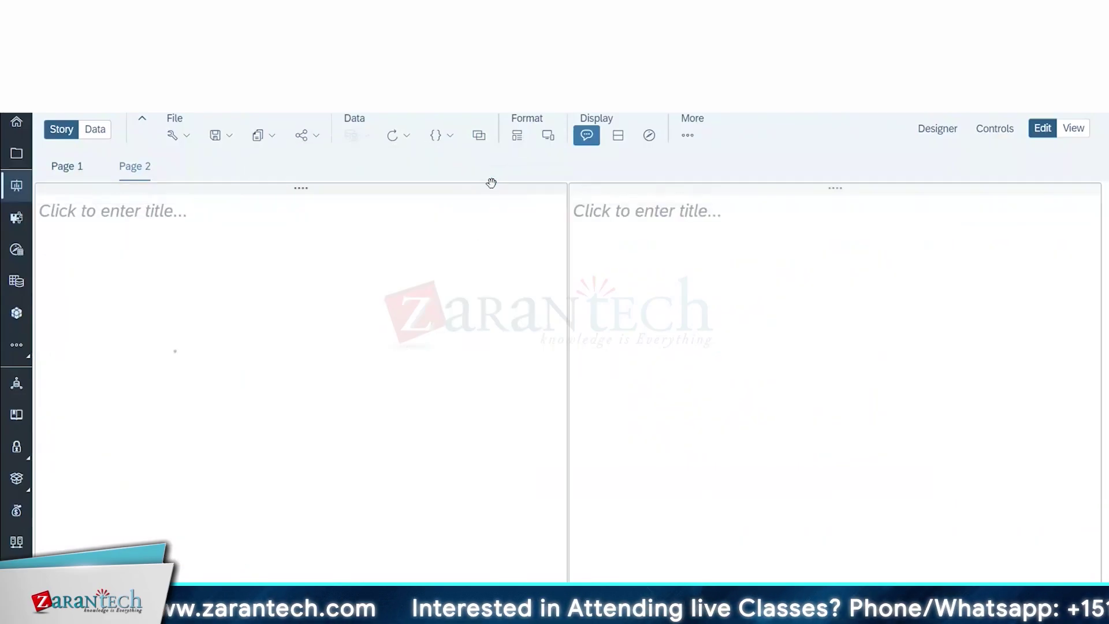
click(270, 138)
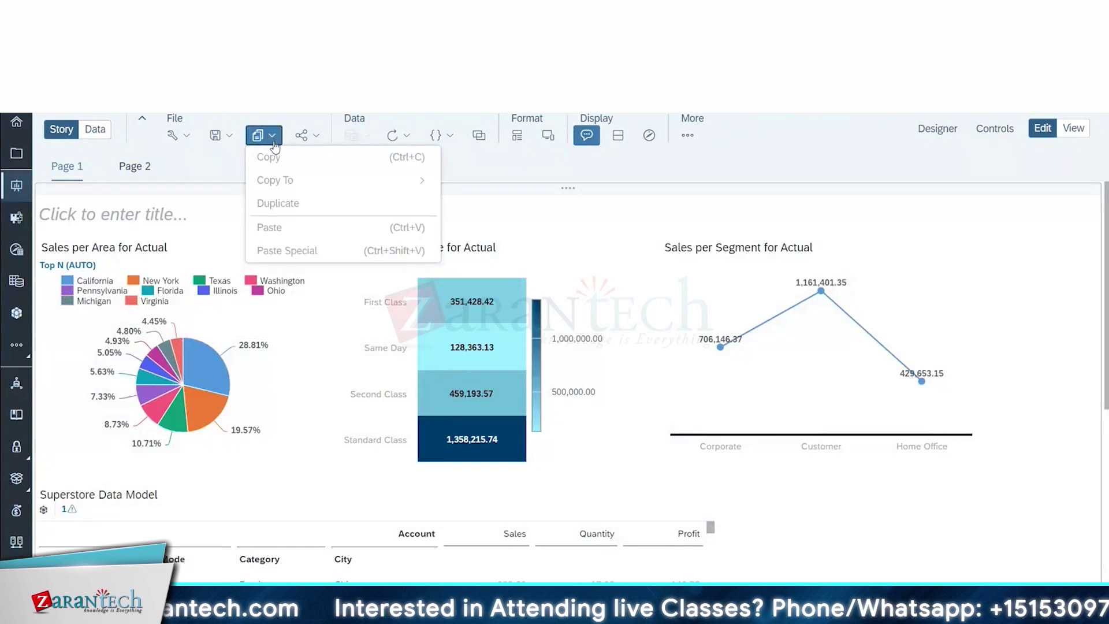
- Try enabling auto refresh with an interval of 30 seconds, and leave the configuration without applying it
click(302, 135)
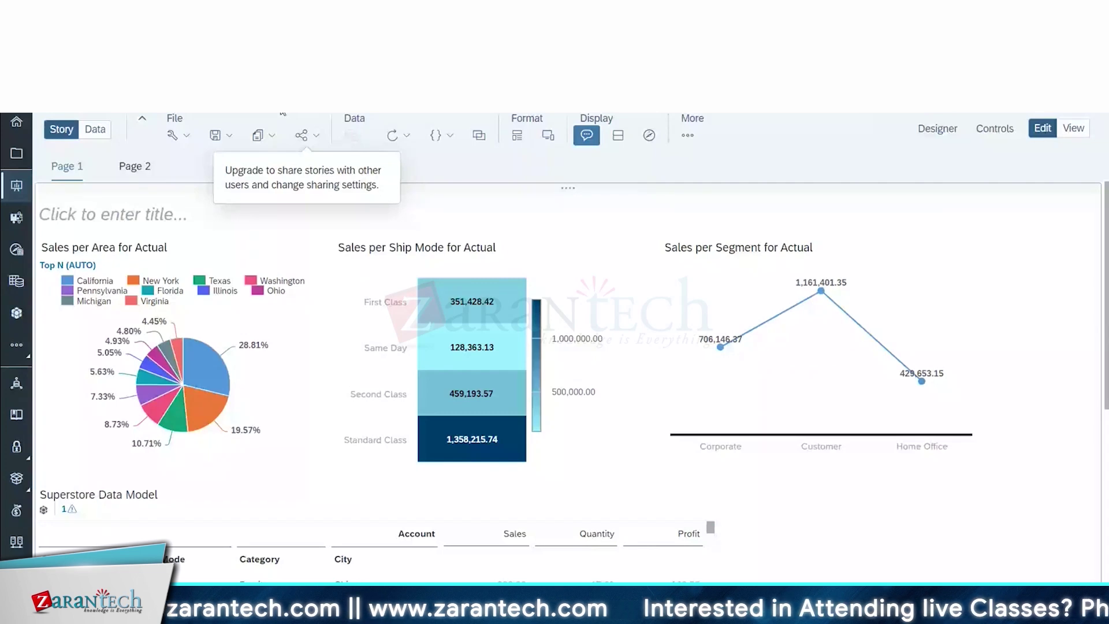
click(398, 135)
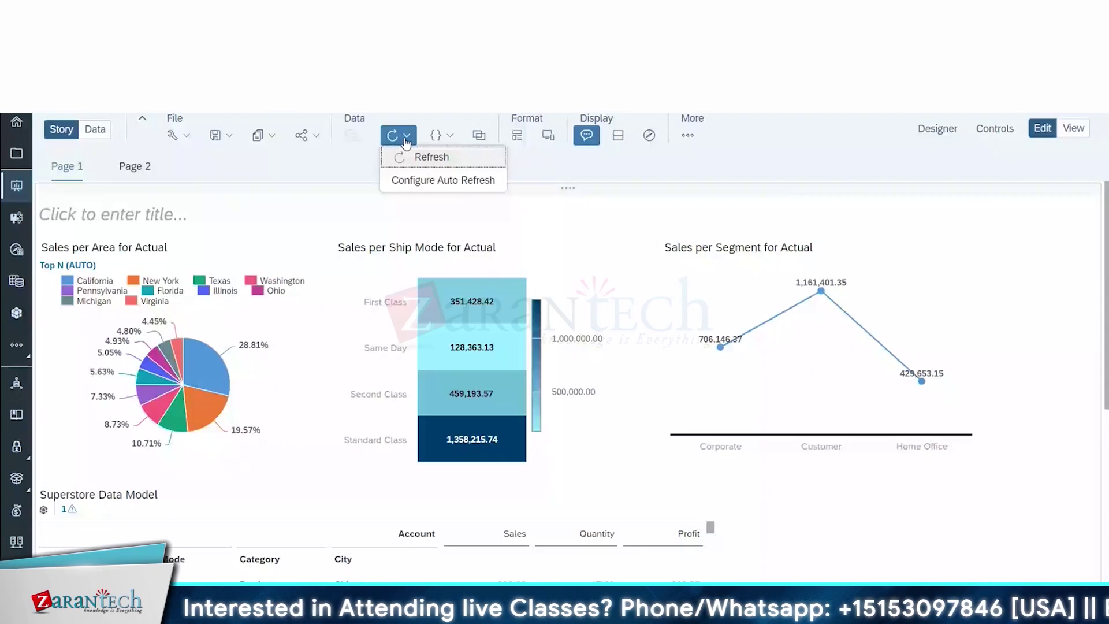
click(427, 157)
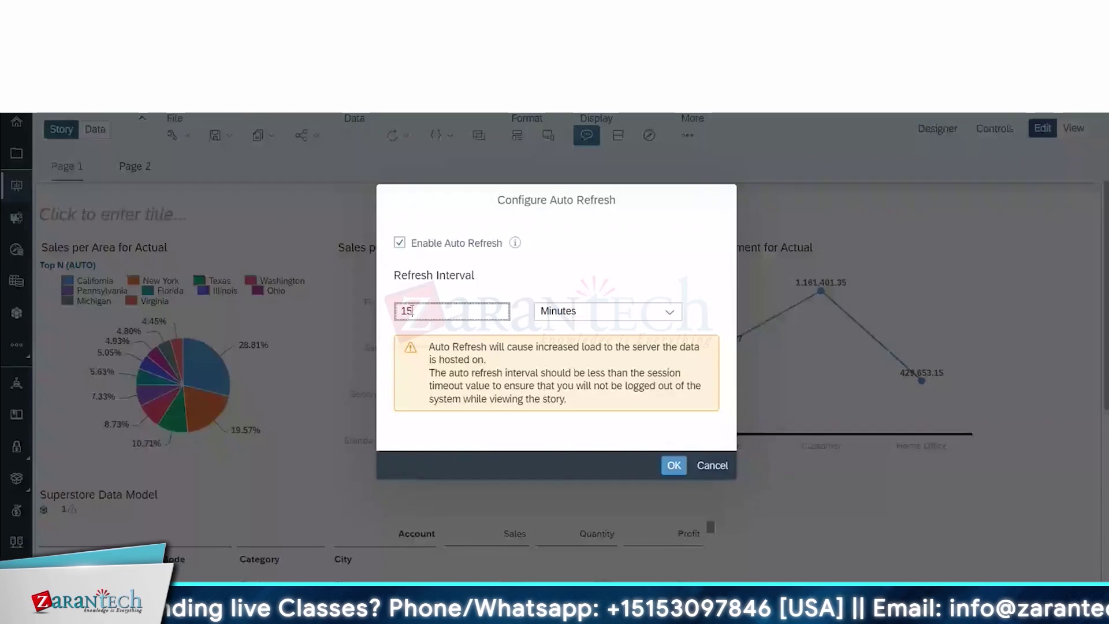
key(BackSpace)
key(BackSpace)
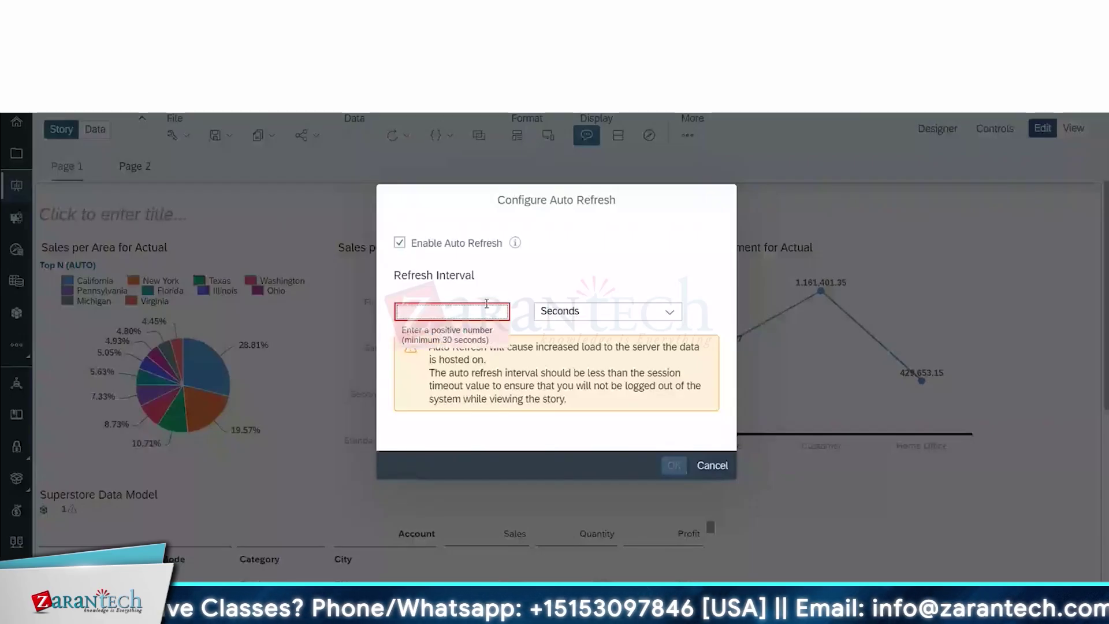
text(30)
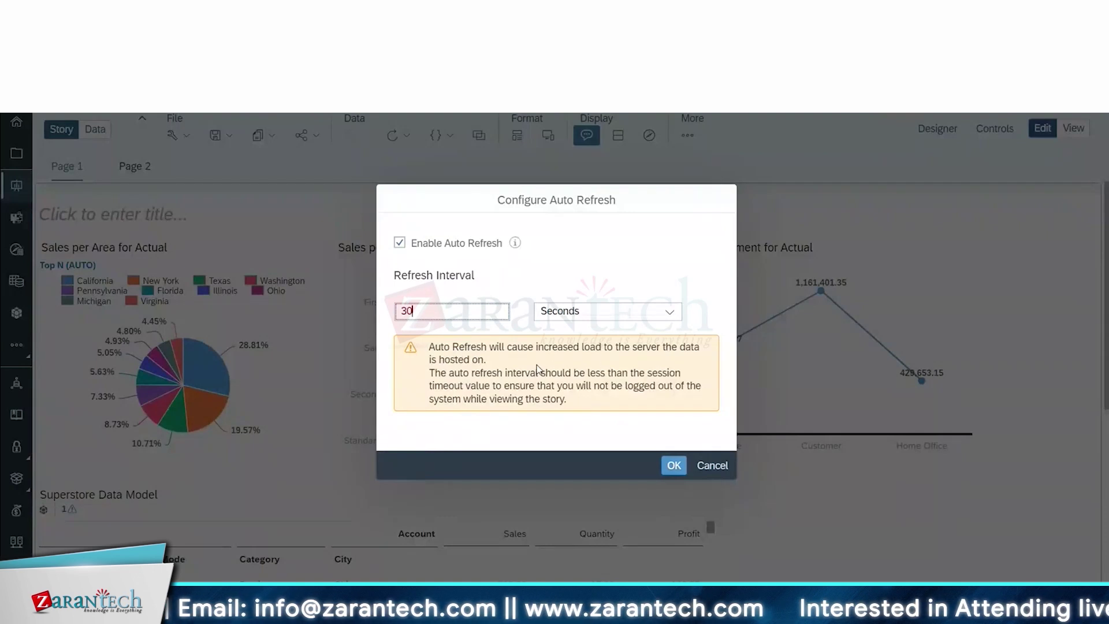
click(712, 465)
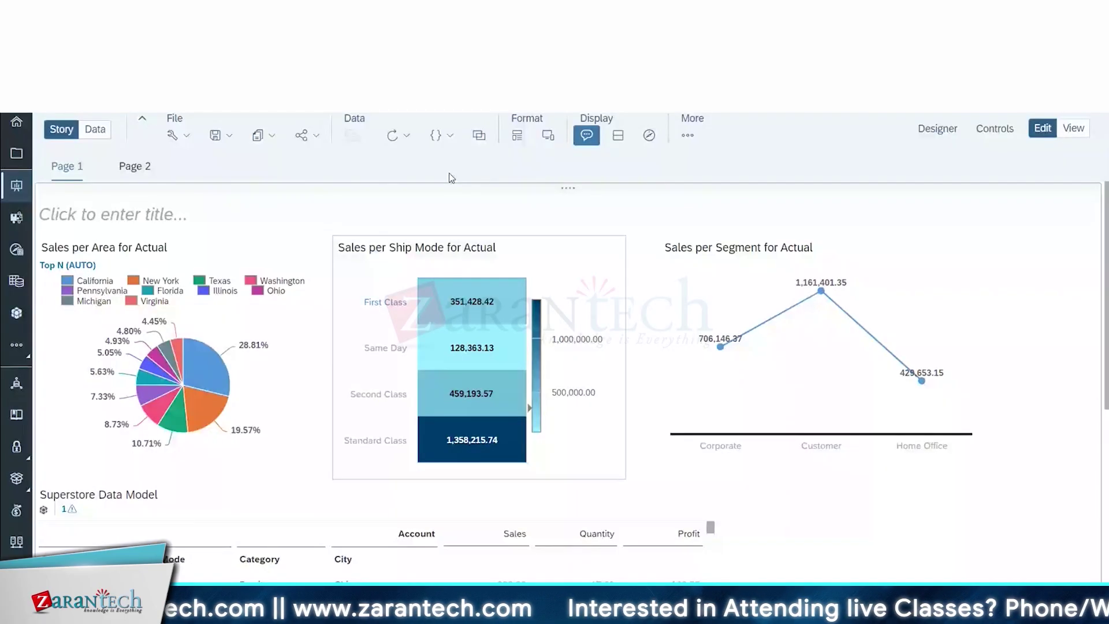
- View the data refresh choices and the story's Link Variables option
click(406, 135)
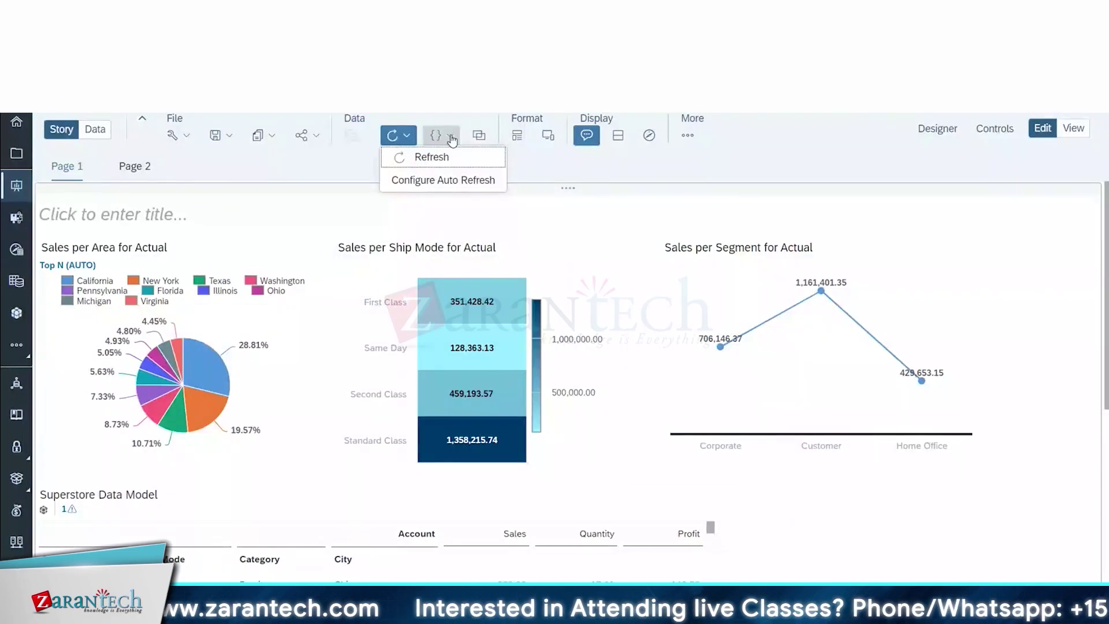
click(451, 137)
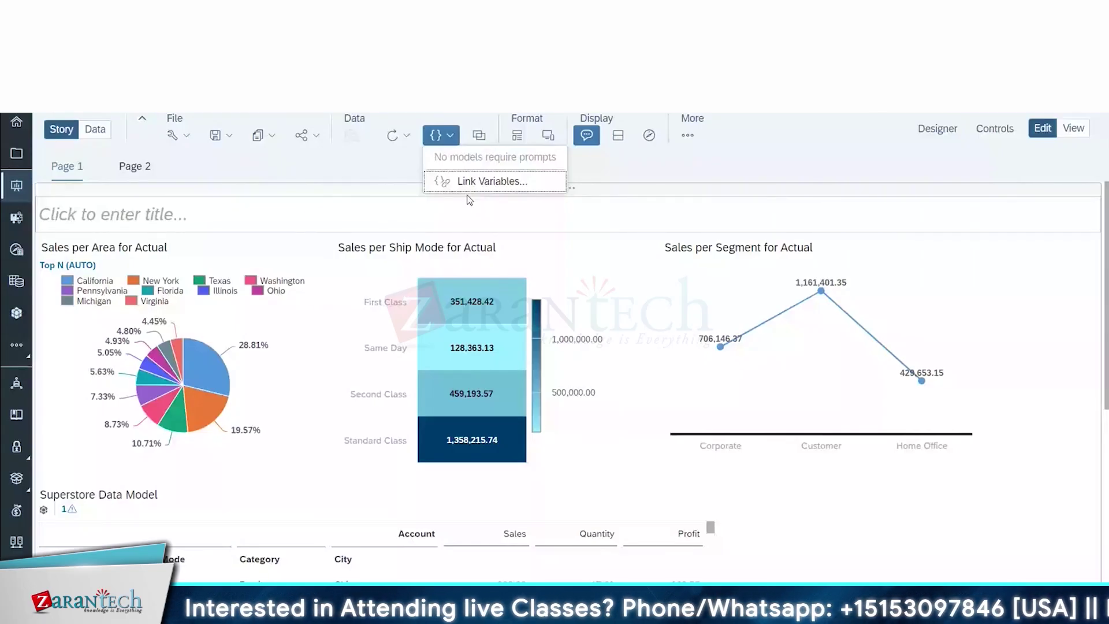
click(469, 182)
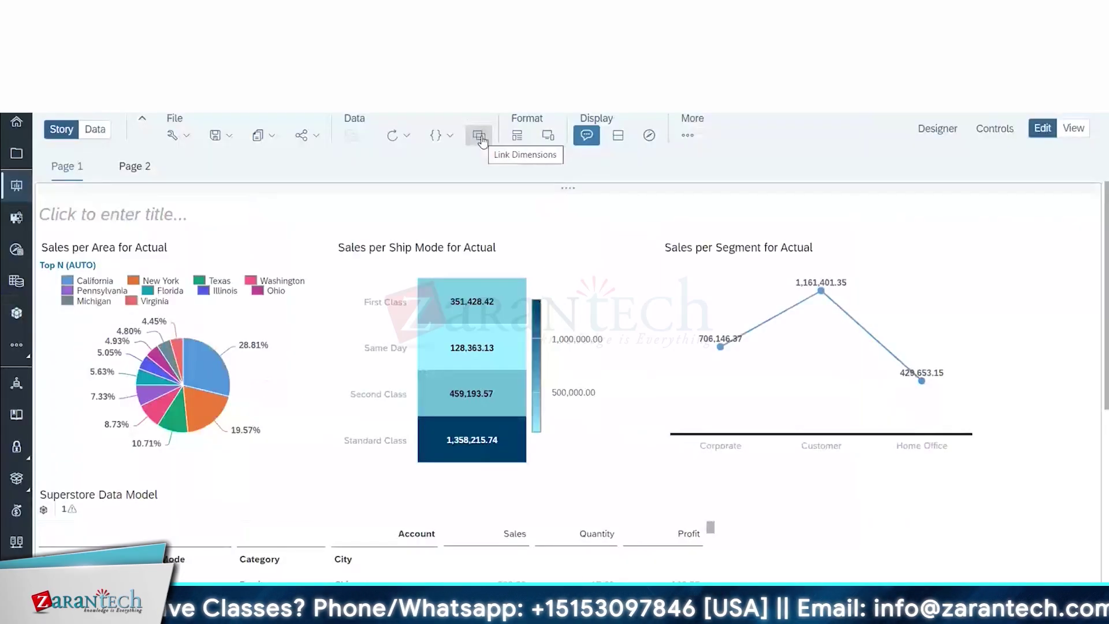
- Start linking dimensions from Superstore Data Model and add Superstore Data - Google Drive model as the second model
click(480, 136)
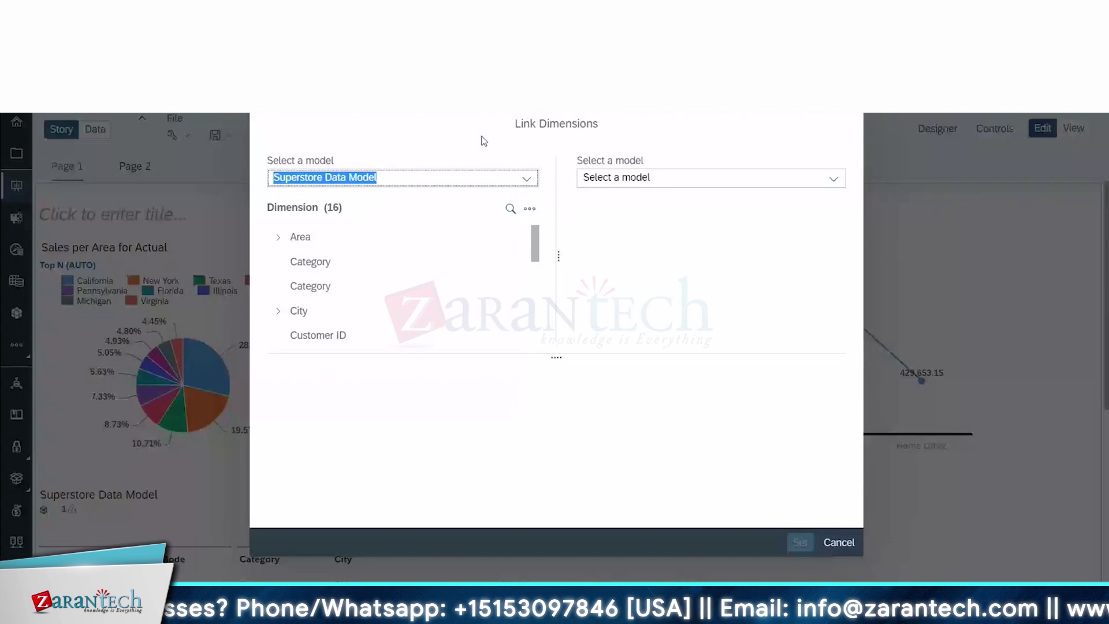
click(832, 180)
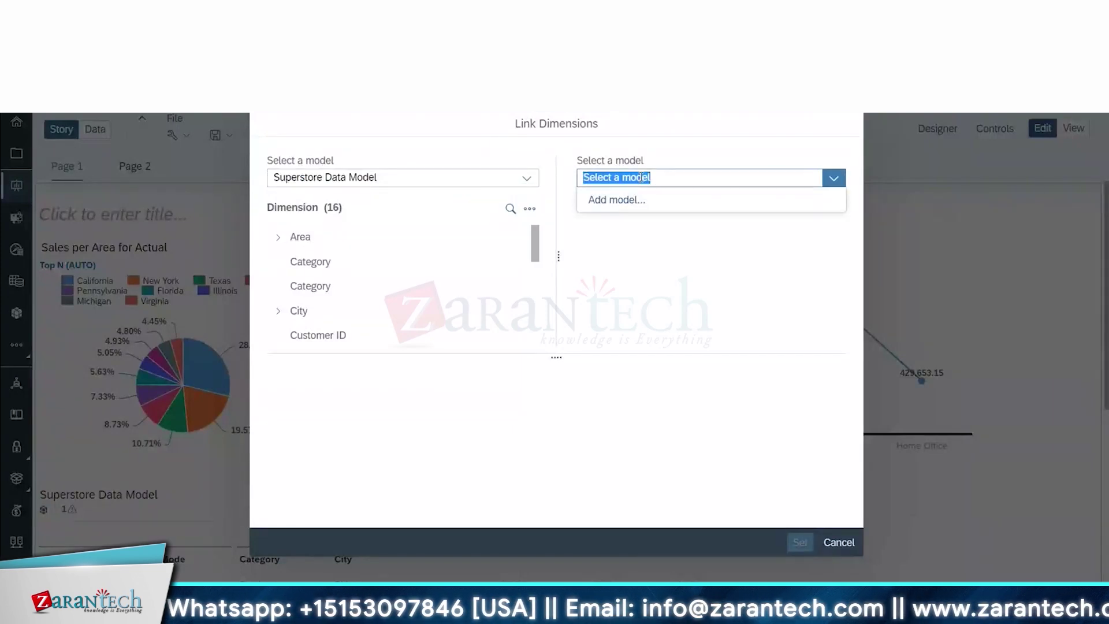
click(635, 208)
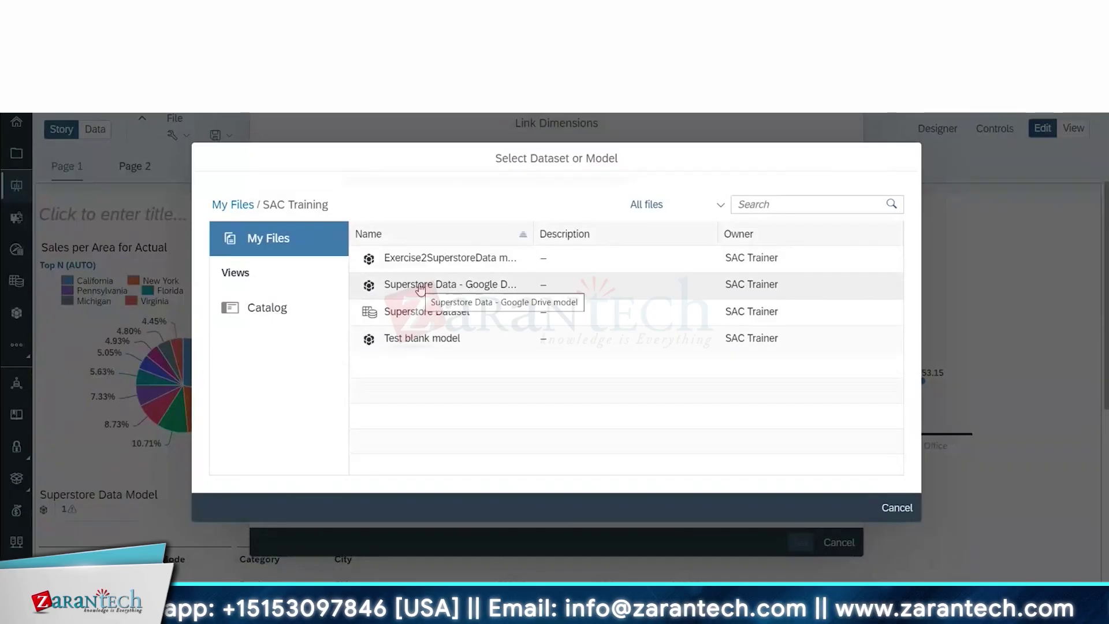
click(420, 286)
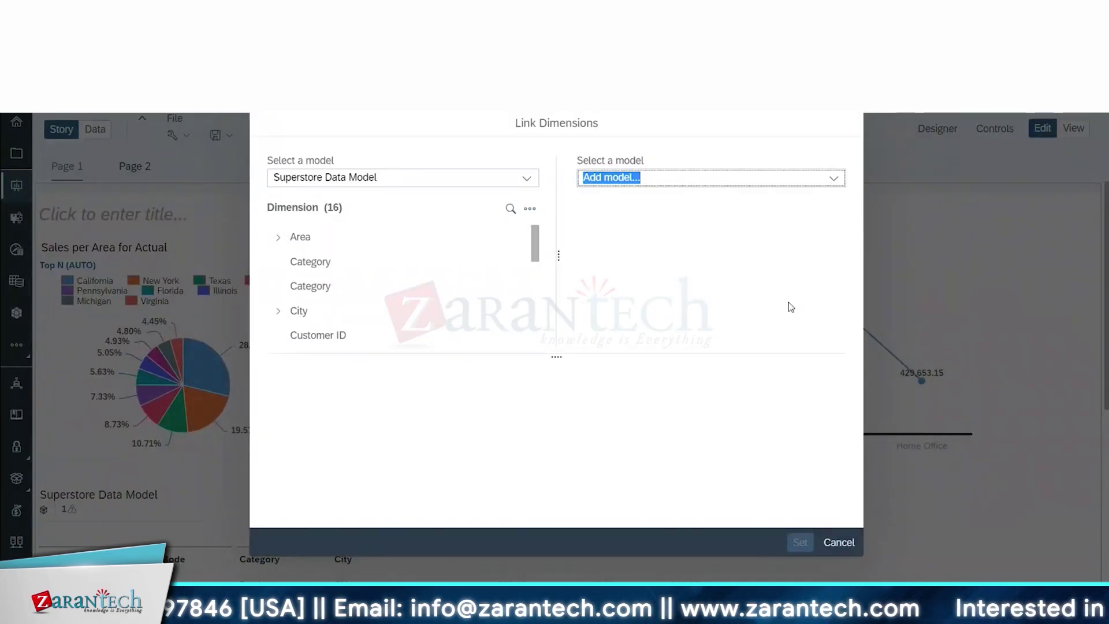
- Try matching Sub-Category, Ship Mode and Ship Date between the two models, and leave without setting the links
scroll(629, 294, down, 5)
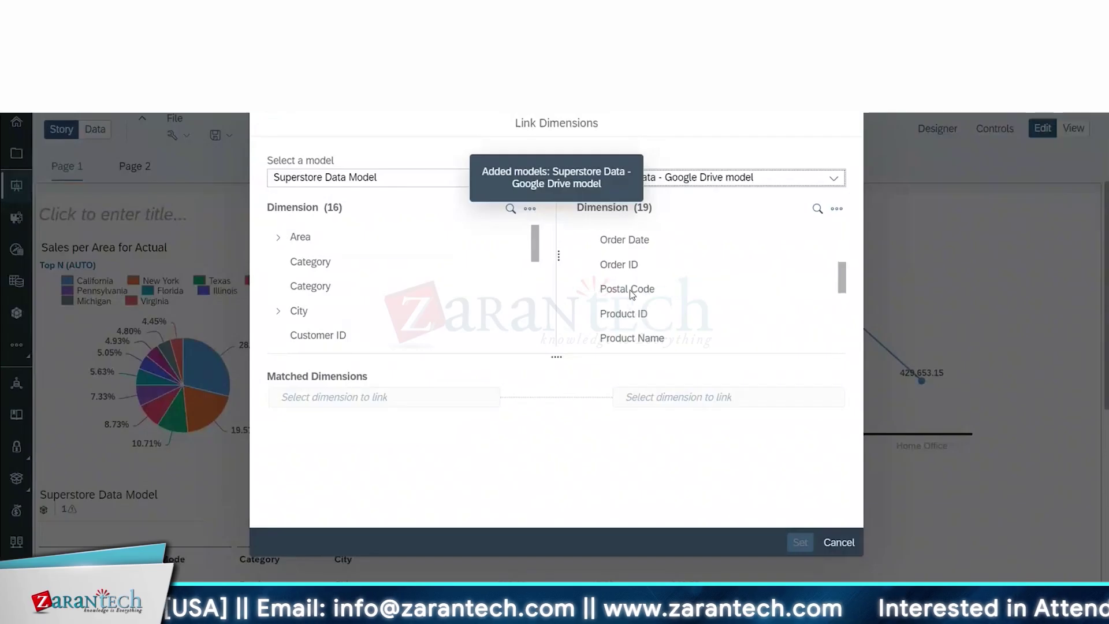
scroll(399, 309, down, 5)
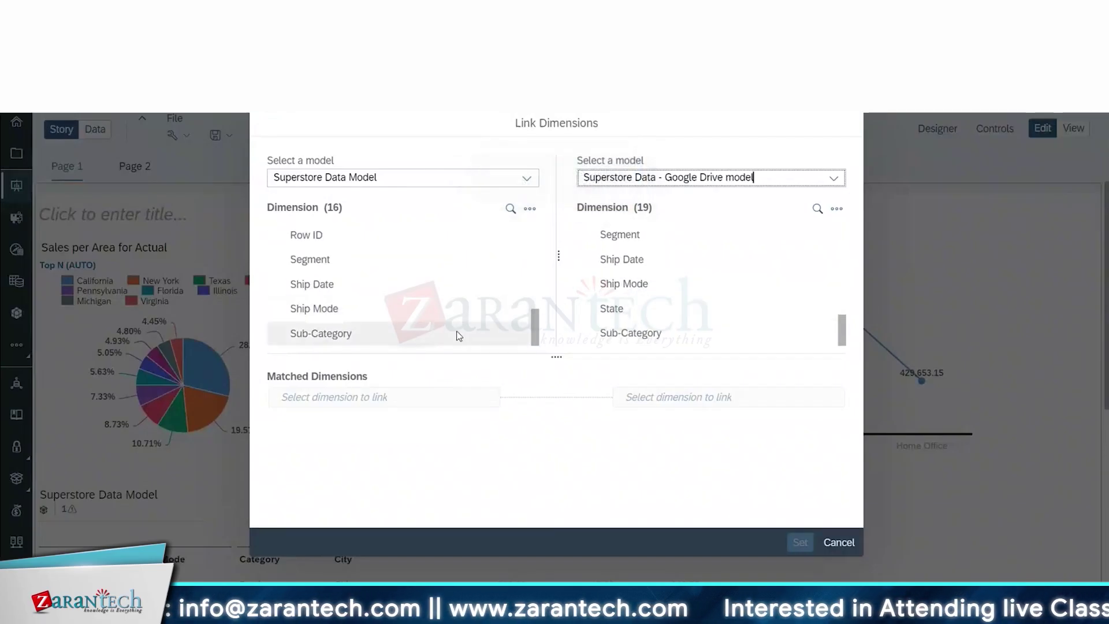
click(385, 335)
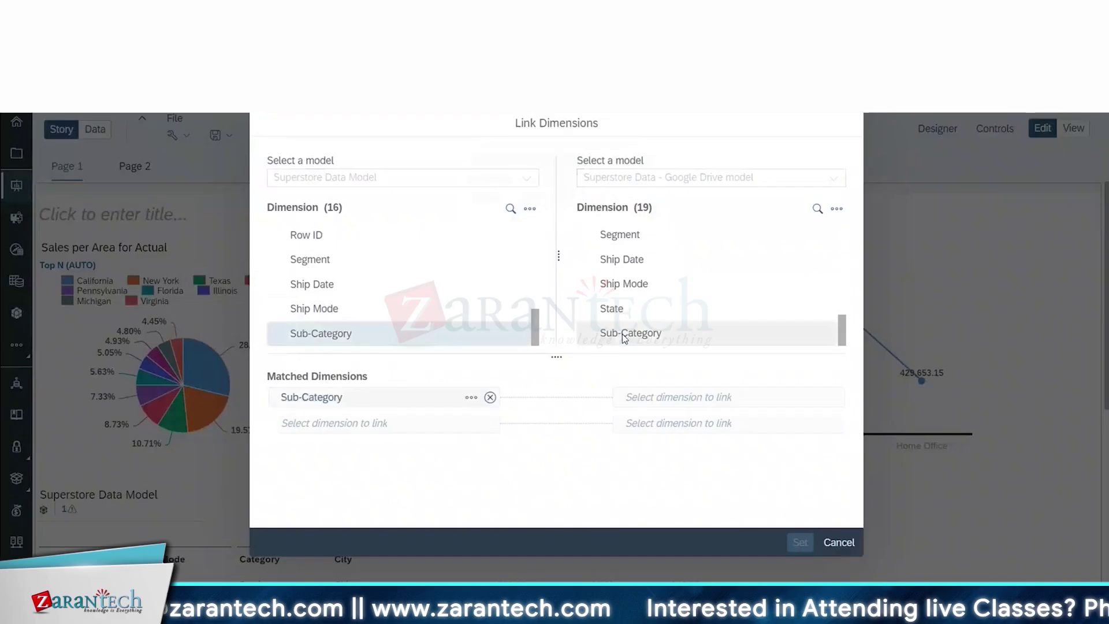
click(623, 335)
click(362, 311)
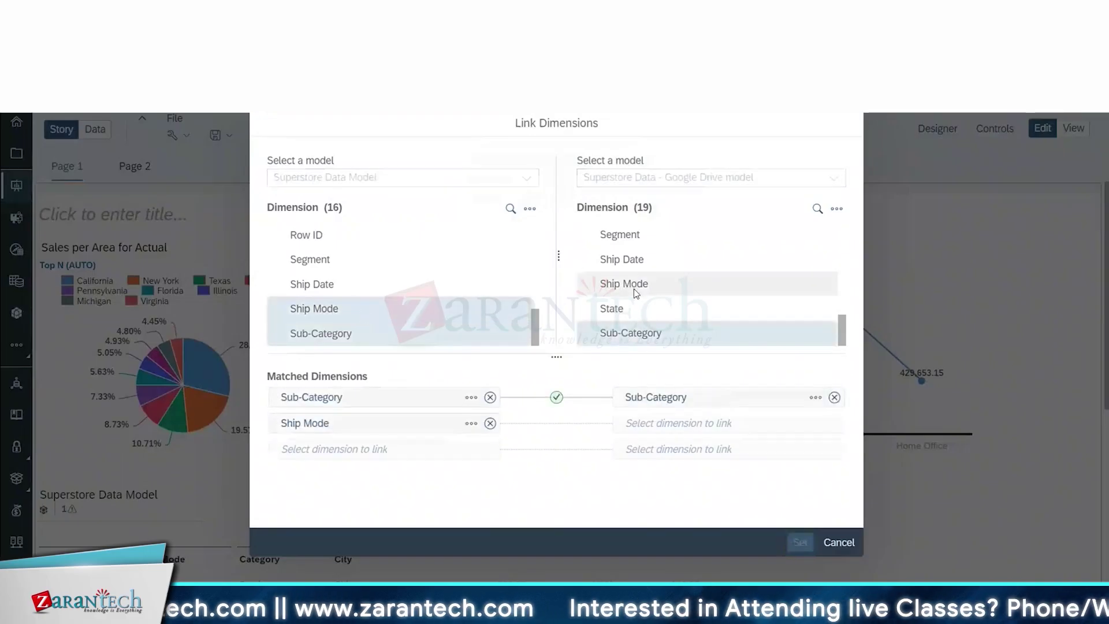
click(635, 293)
click(368, 286)
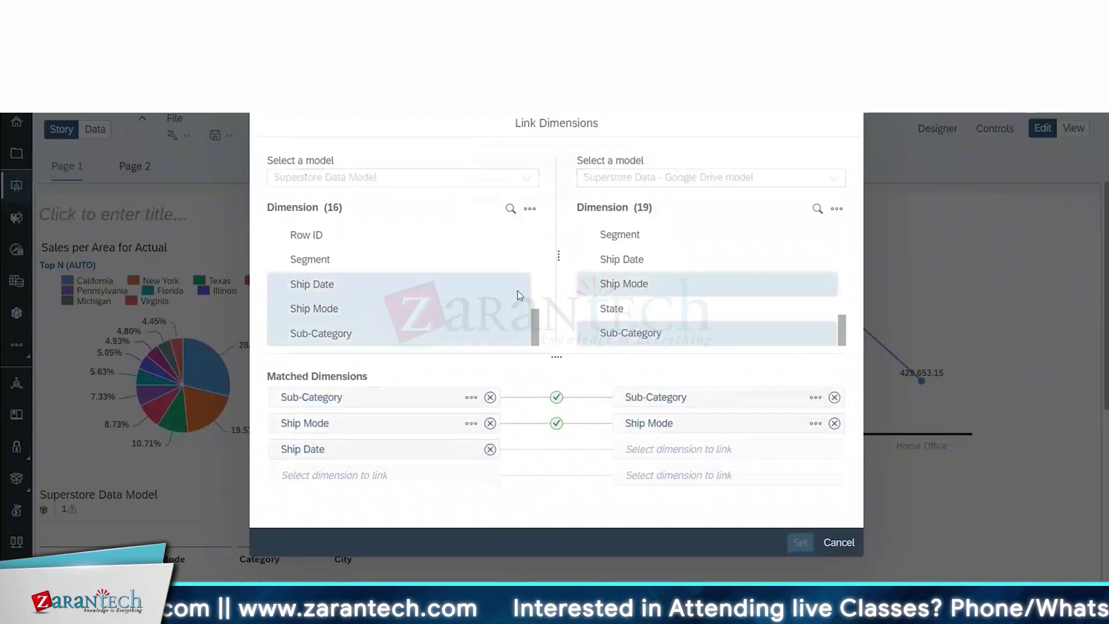
click(630, 266)
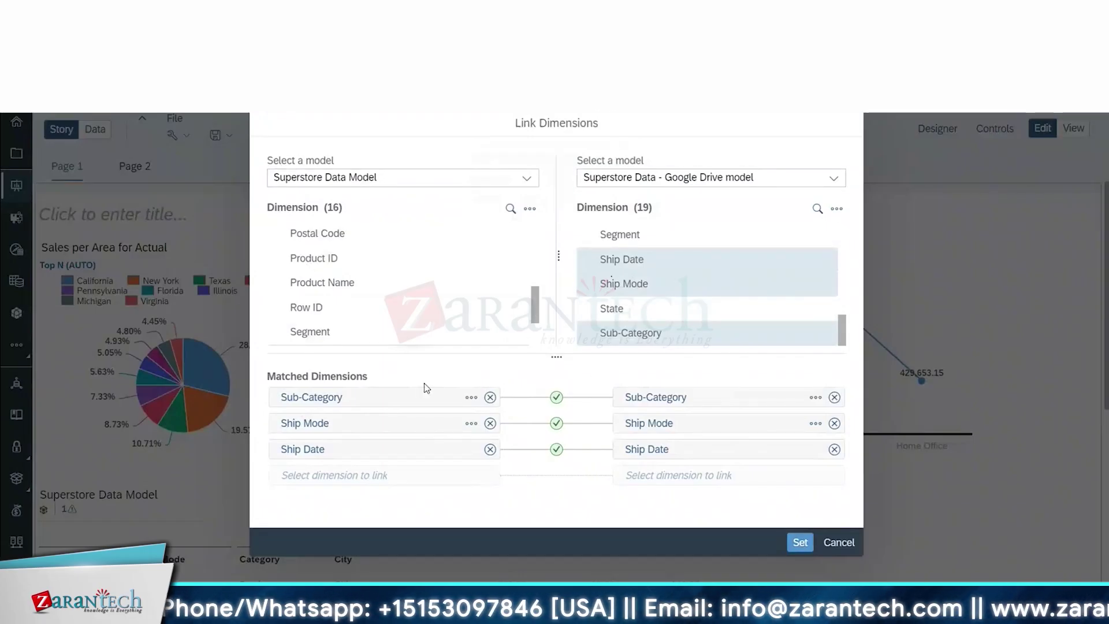
click(833, 539)
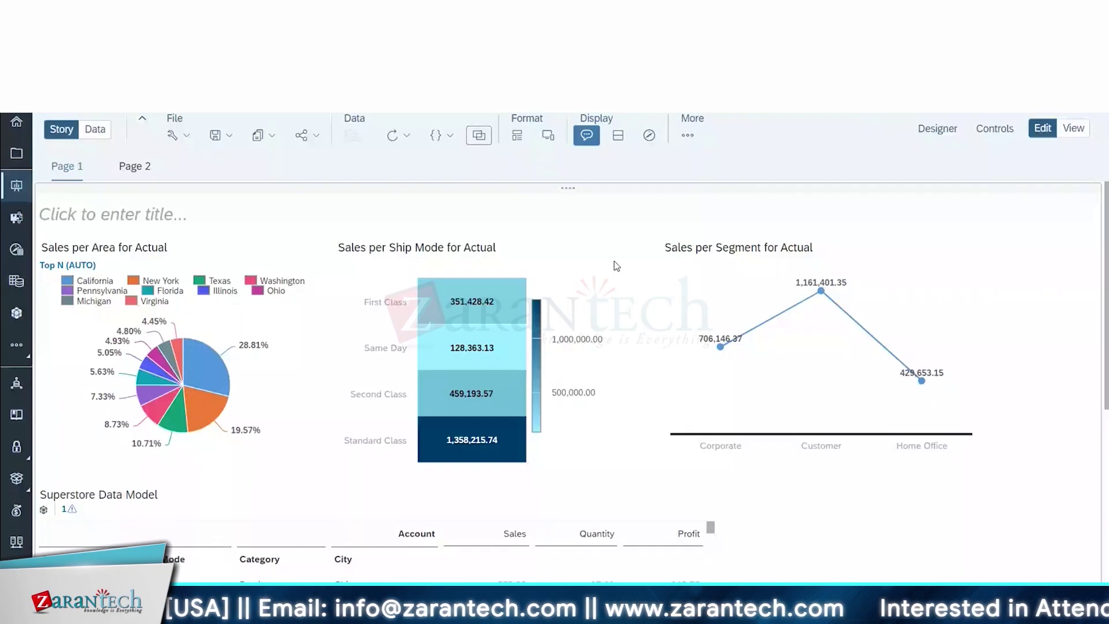
- Try applying an additional layout to Page 1, and reload the story to discard the change
click(517, 135)
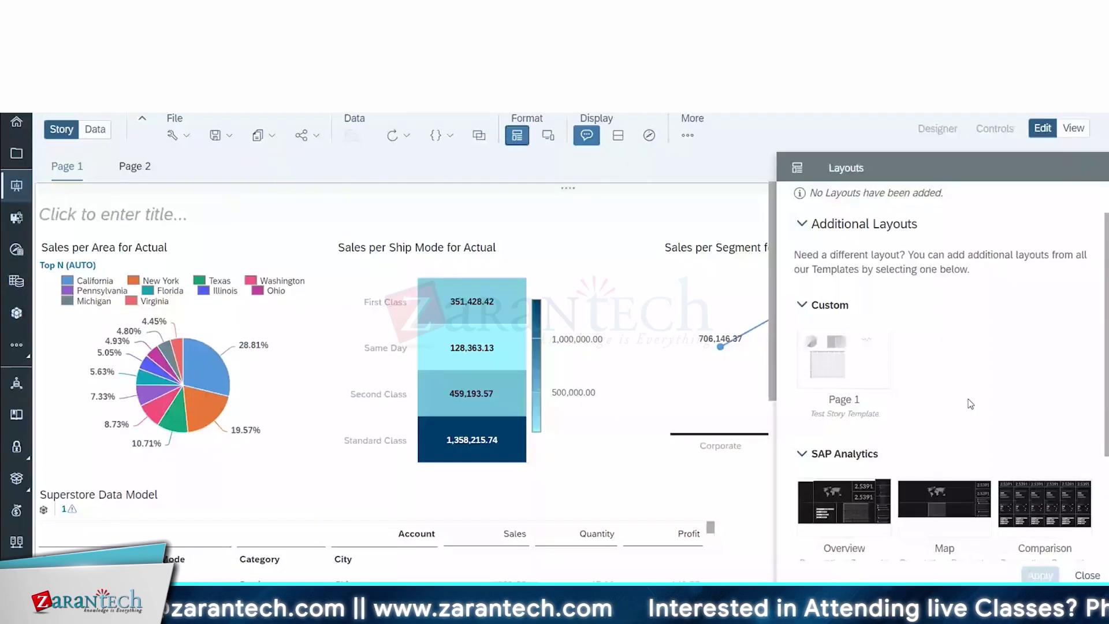
scroll(971, 403, down, 1)
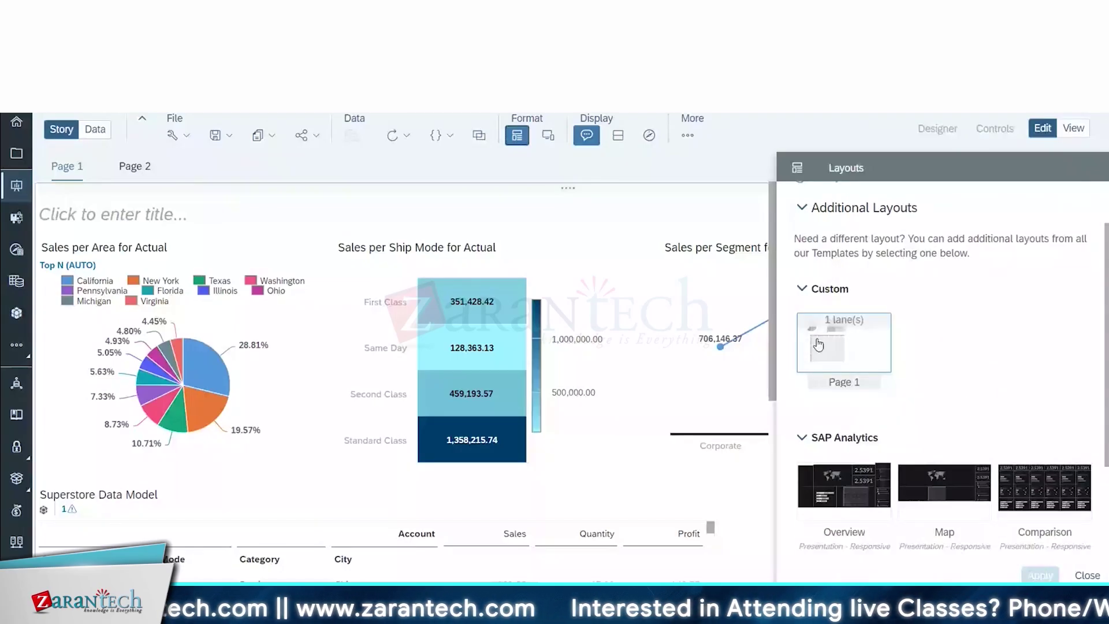
scroll(814, 346, down, 3)
click(844, 347)
click(1041, 576)
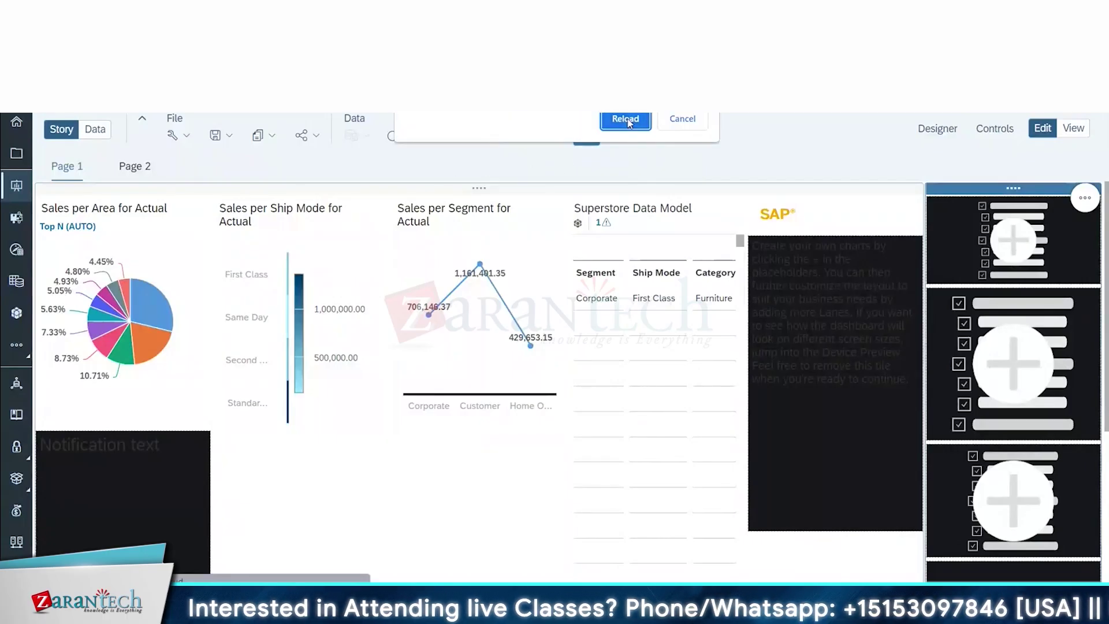
click(627, 119)
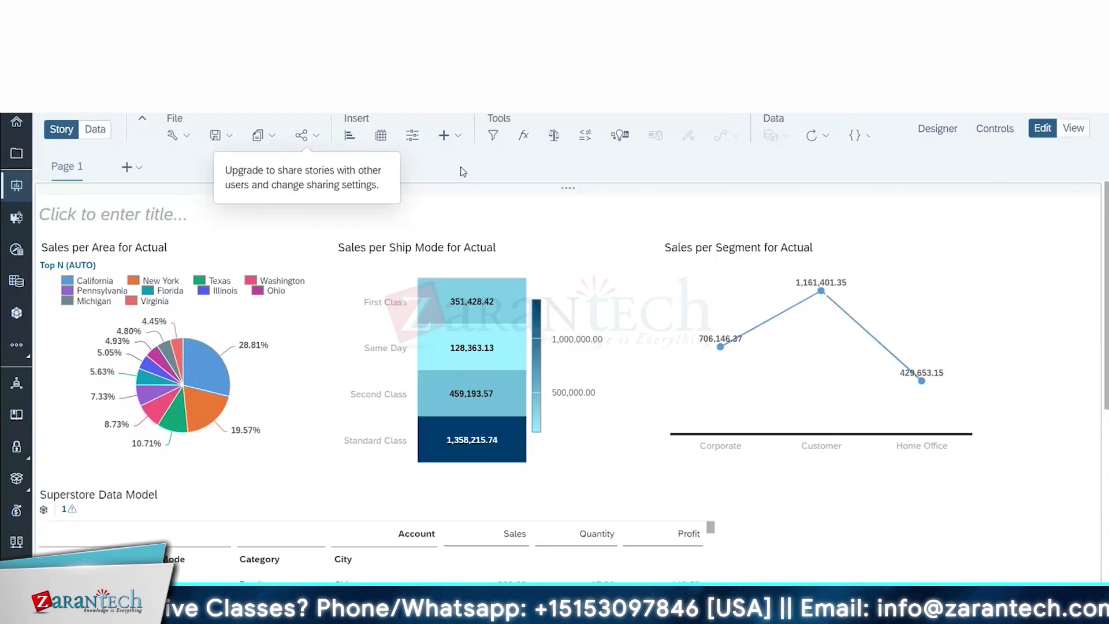
- View the story in view mode and look at its Tools and Edit options
click(1074, 128)
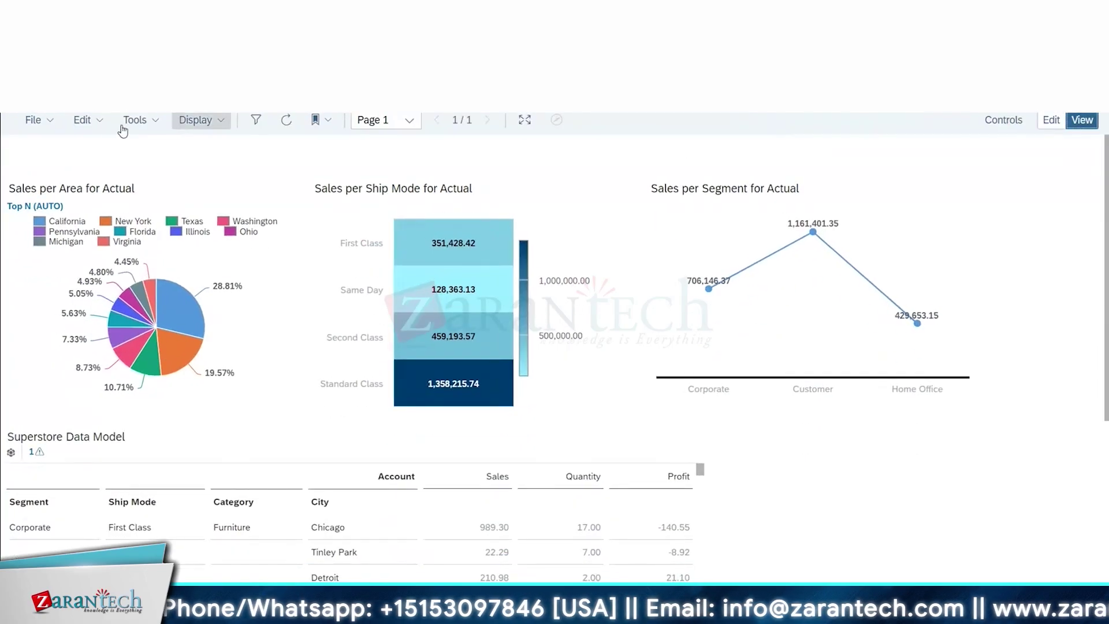
click(135, 119)
click(87, 119)
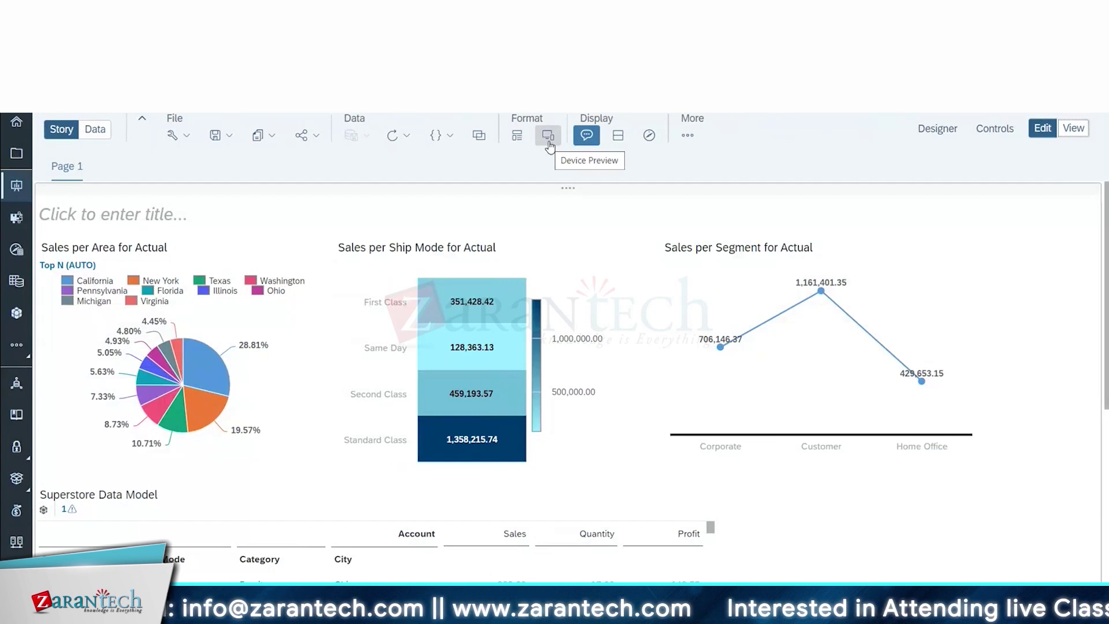
- Preview the page on an iOS small phone and look through its charts and table
click(549, 138)
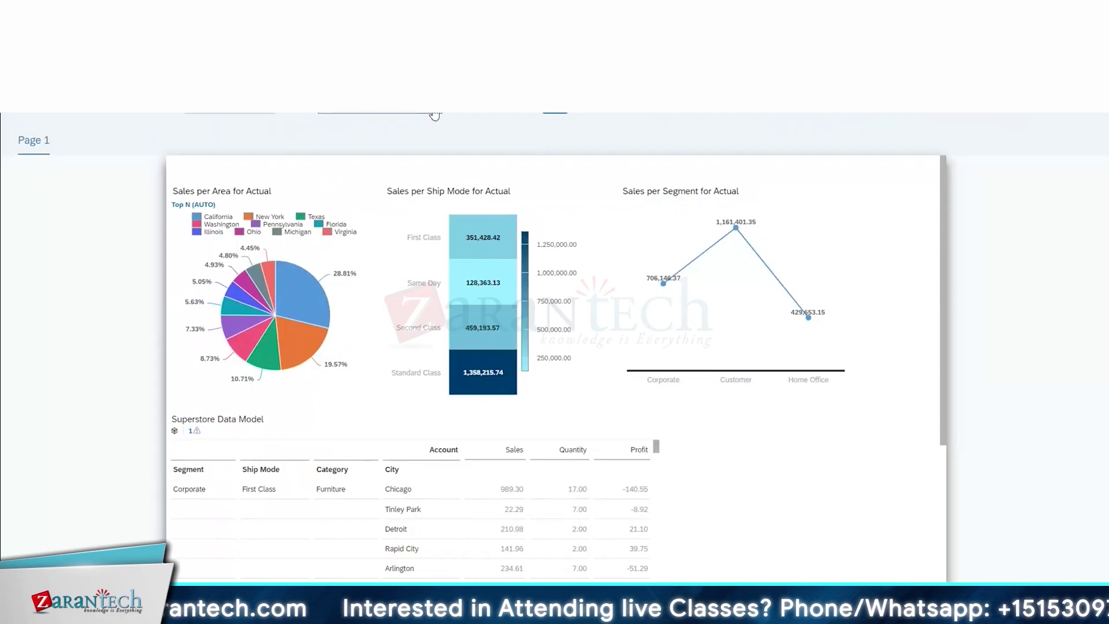
click(271, 114)
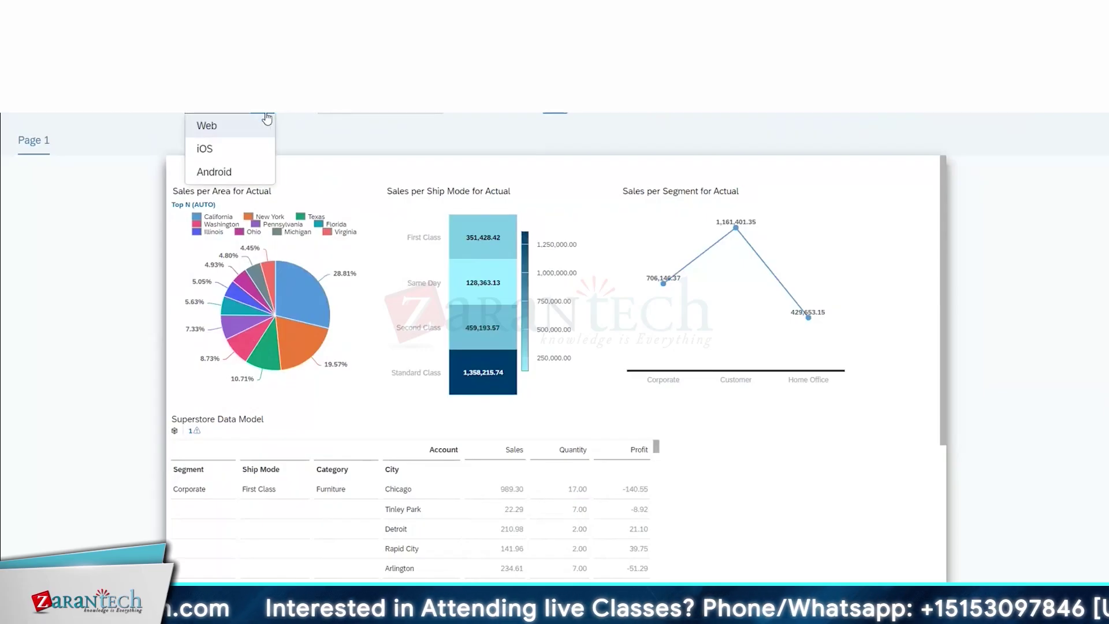
click(223, 151)
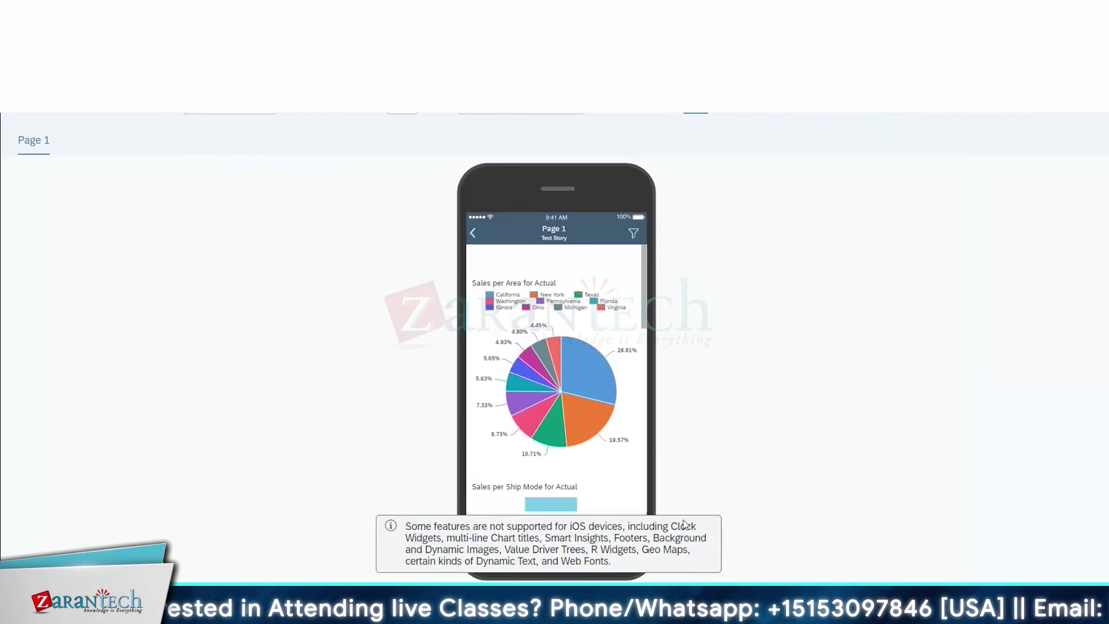
scroll(506, 353, down, 3)
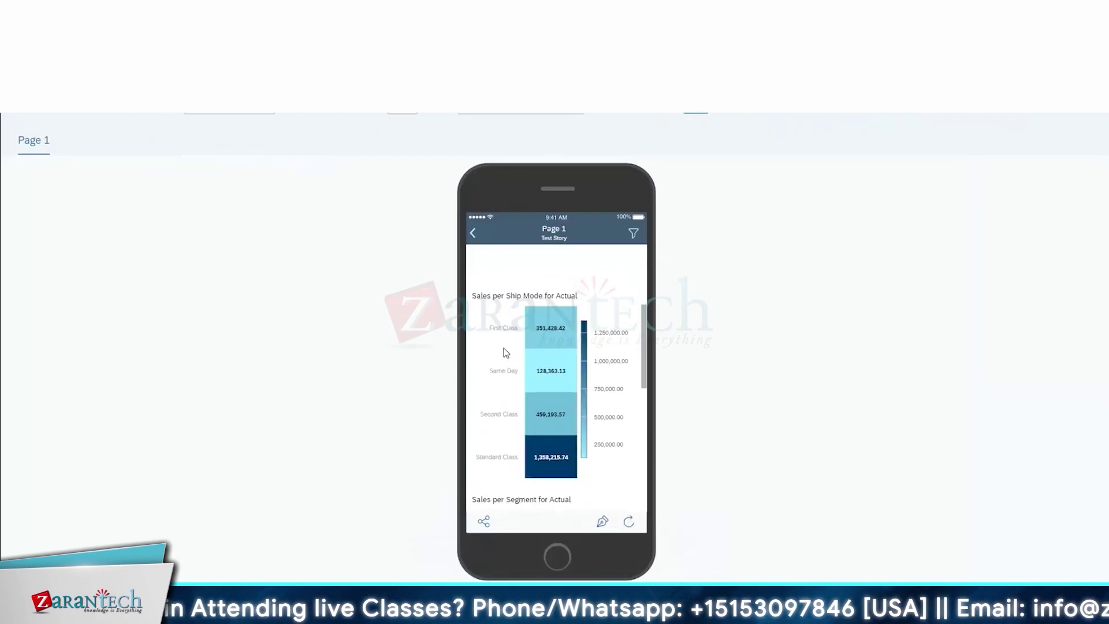
scroll(506, 353, up, 3)
scroll(506, 353, up, 2)
scroll(506, 353, up, 2)
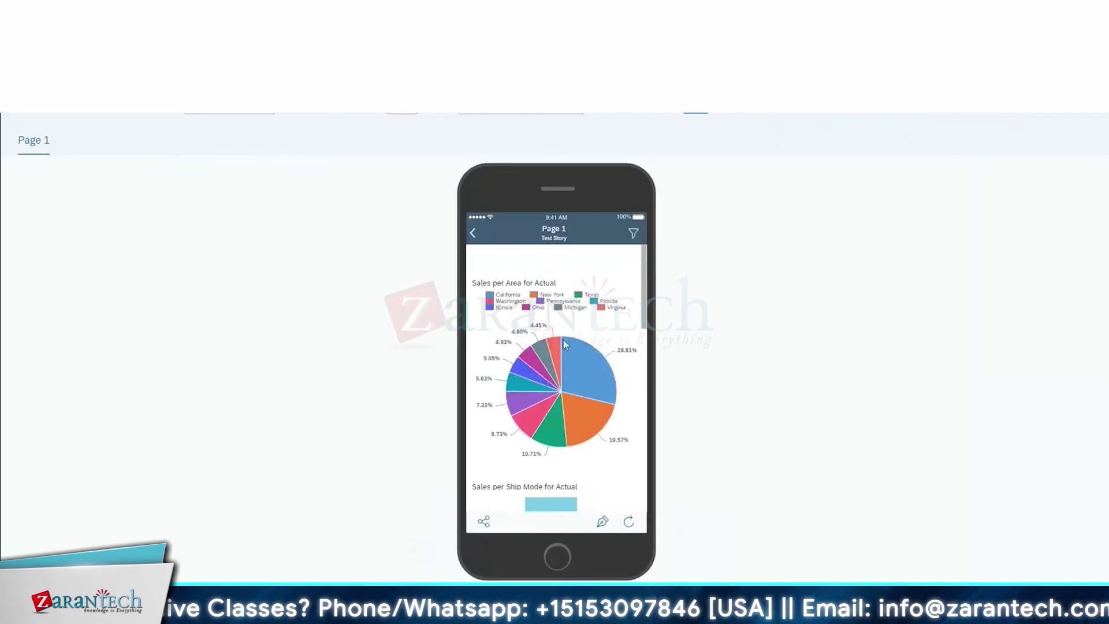
scroll(550, 358, down, 10)
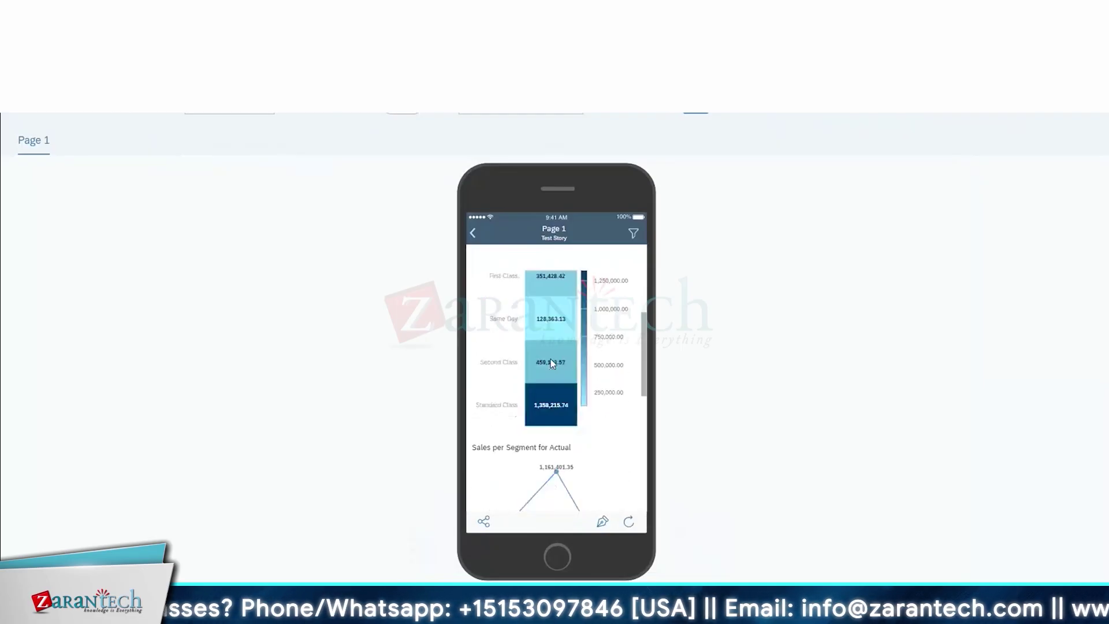
scroll(558, 387, up, 5)
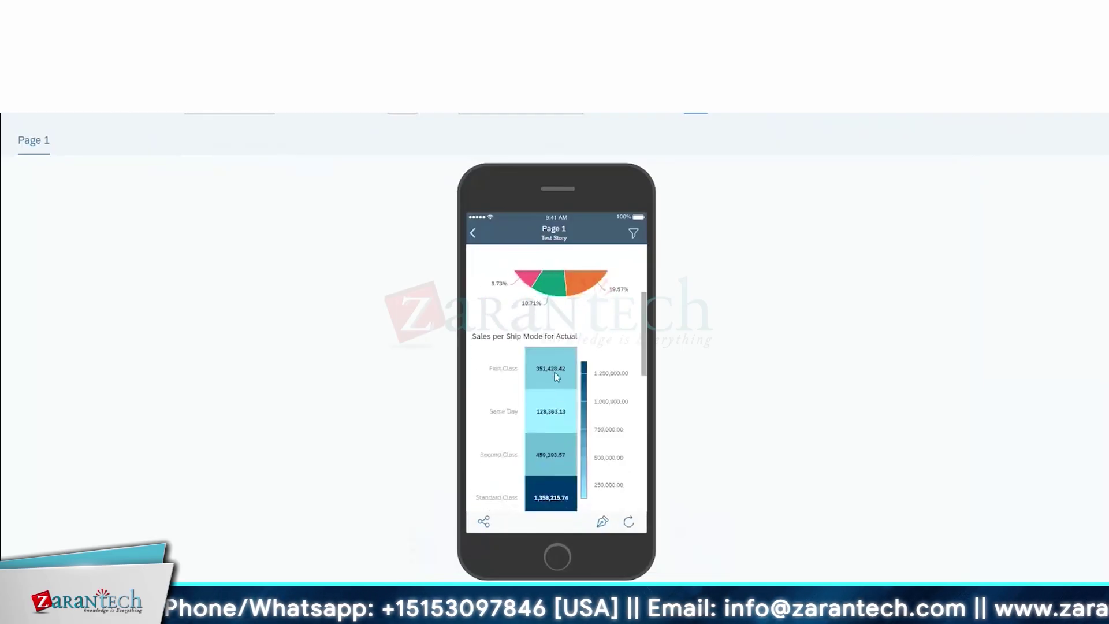
scroll(554, 372, down, 3)
scroll(556, 381, down, 8)
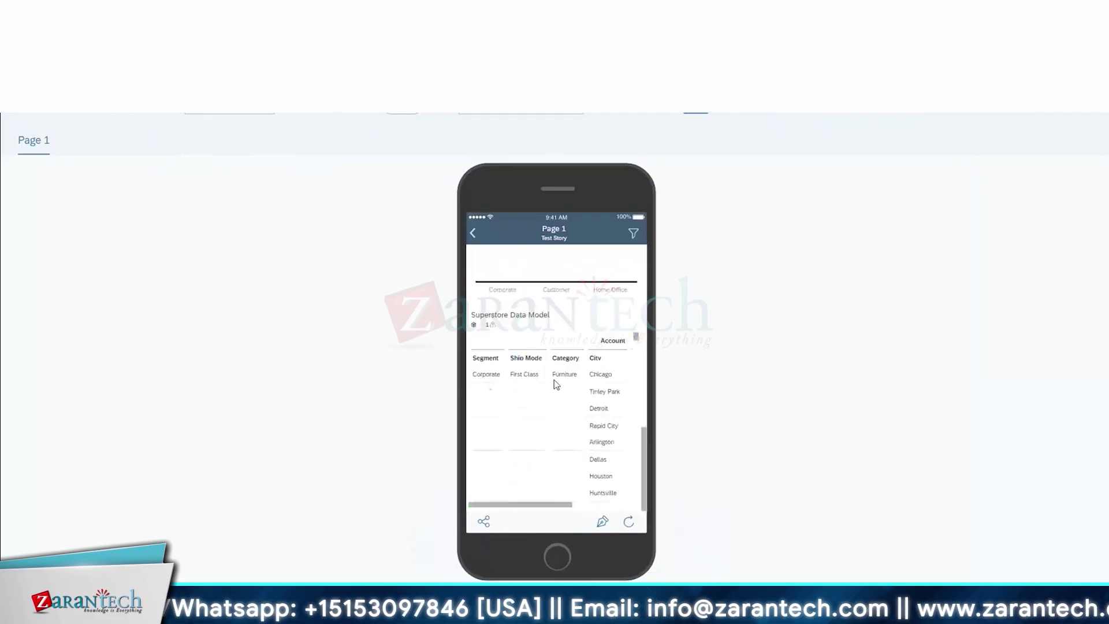
scroll(556, 384, up, 10)
- Preview the page on an iOS Small Tablet and an Android Generic Tablet, and leave the device preview
click(547, 131)
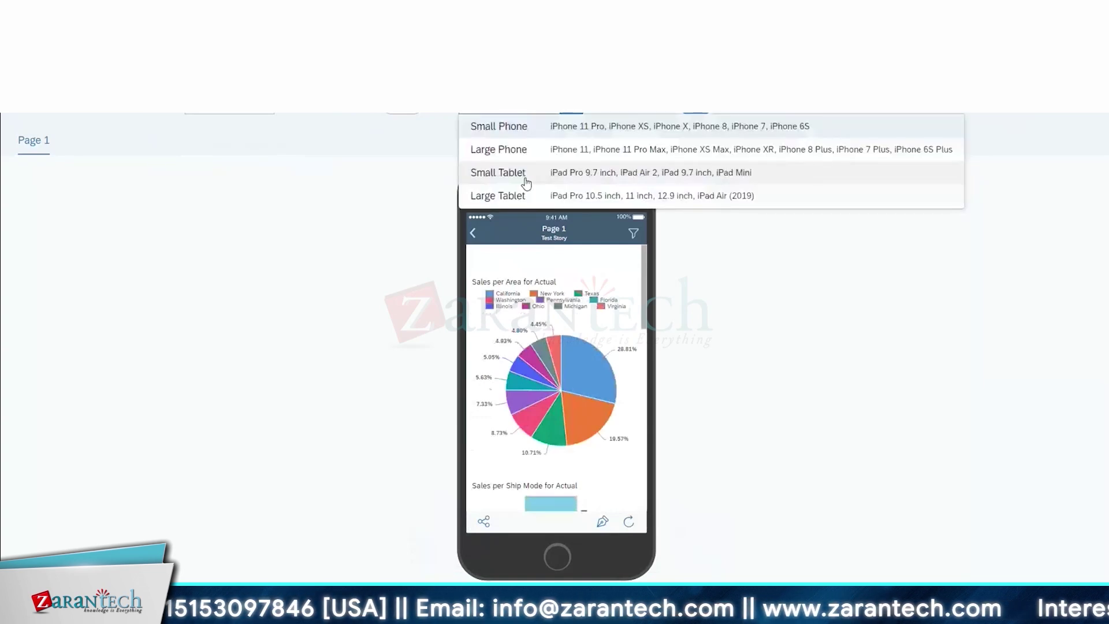
click(525, 180)
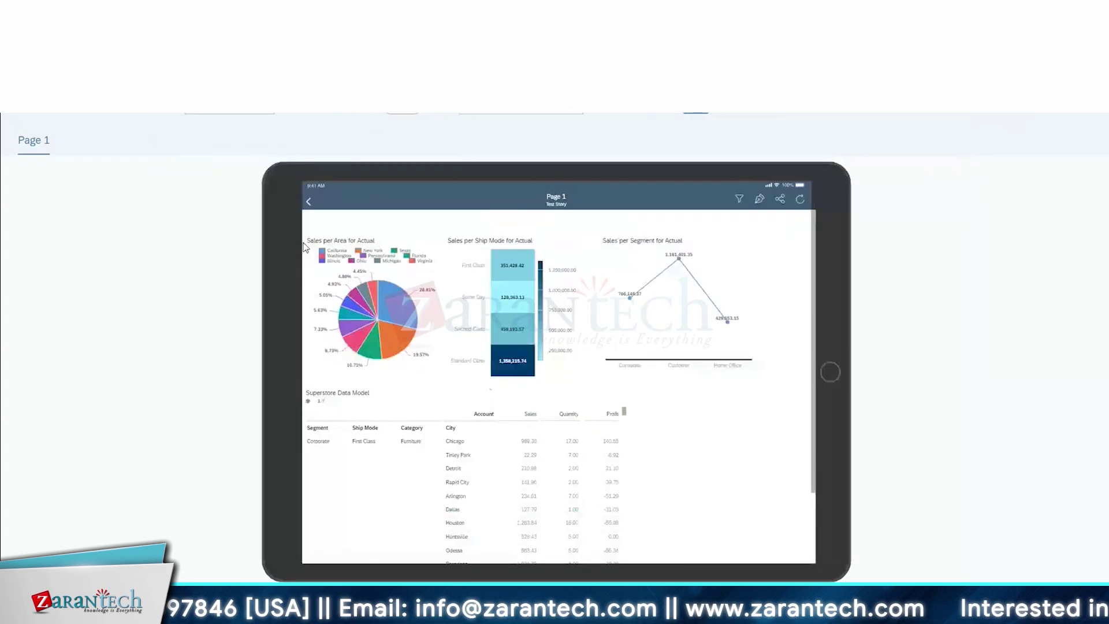
click(255, 124)
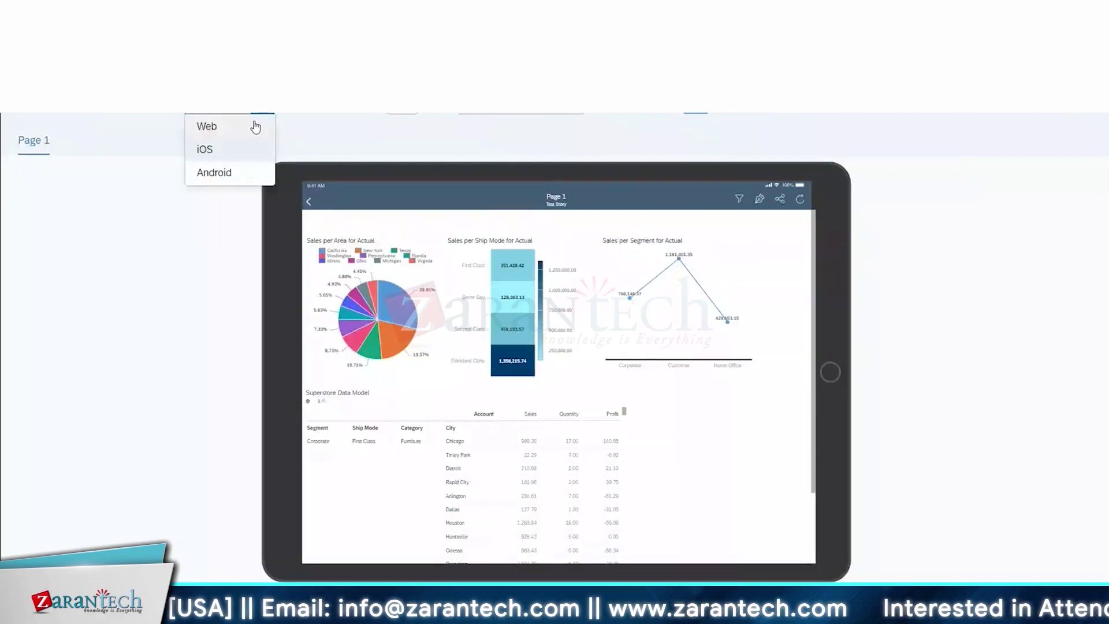
click(214, 172)
click(424, 110)
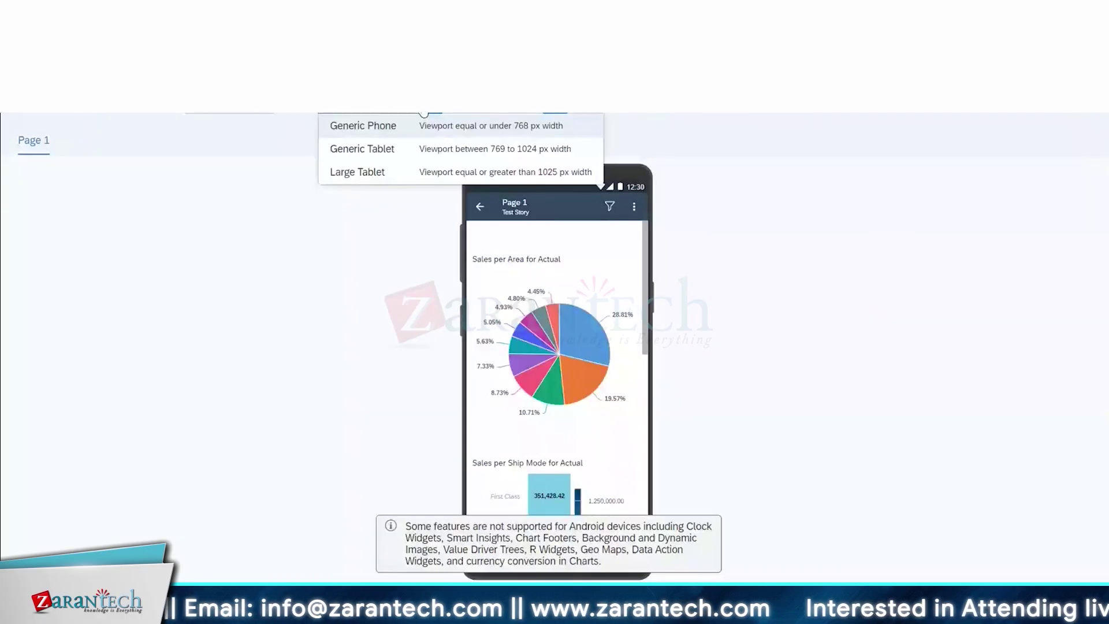
click(424, 149)
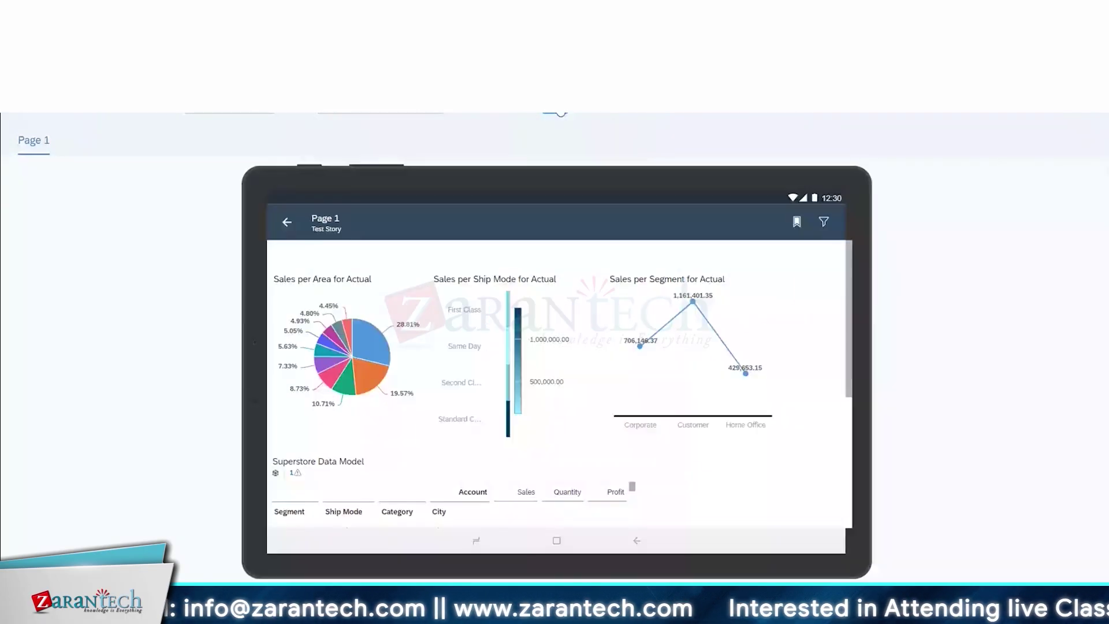
click(557, 110)
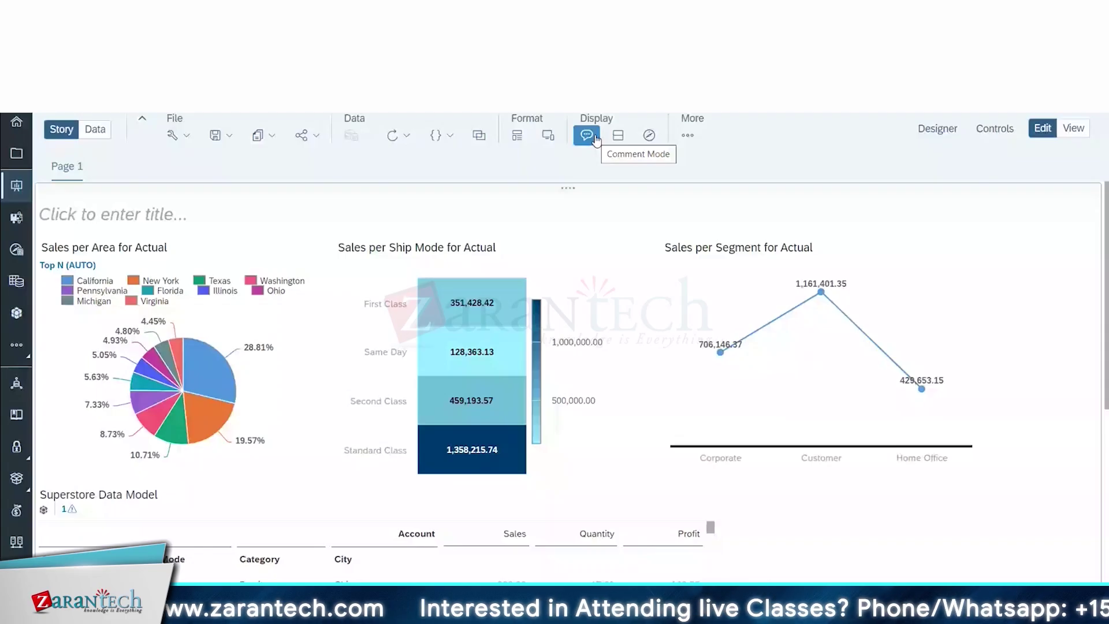
- View the Sales per Area chart's underlying data in the grid below the page, and close the grid
click(619, 139)
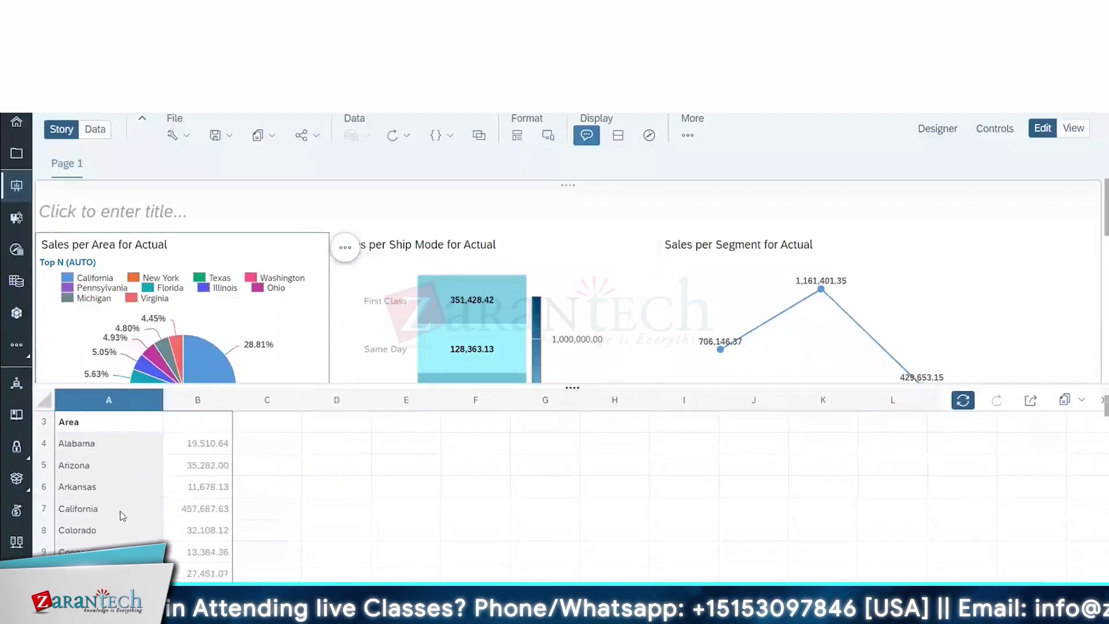
scroll(190, 505, down, 3)
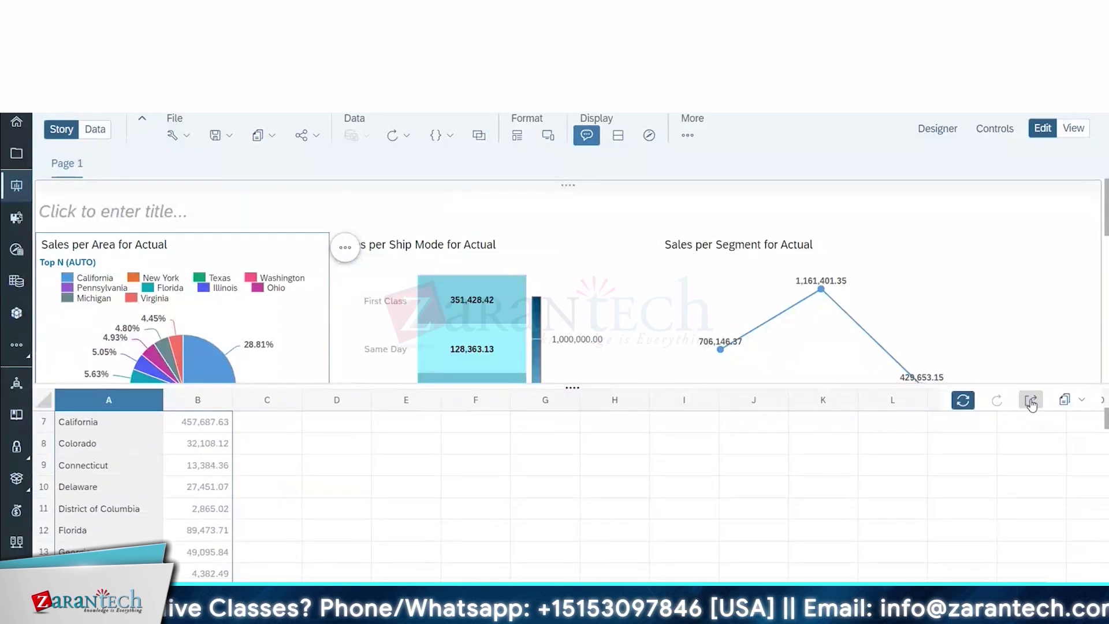
click(1086, 403)
click(743, 490)
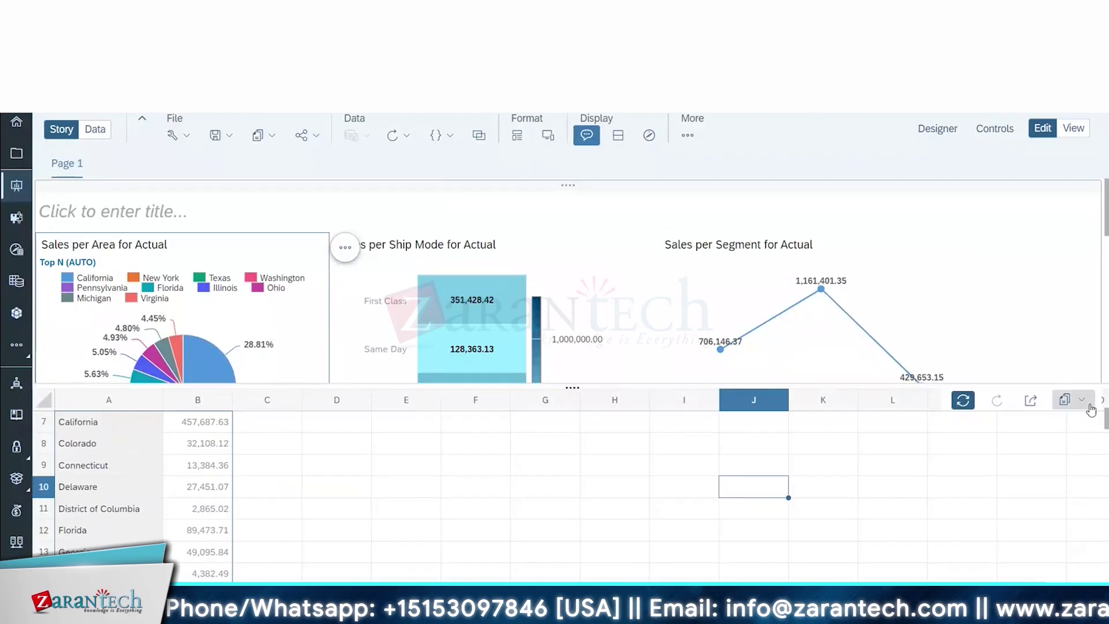
click(618, 136)
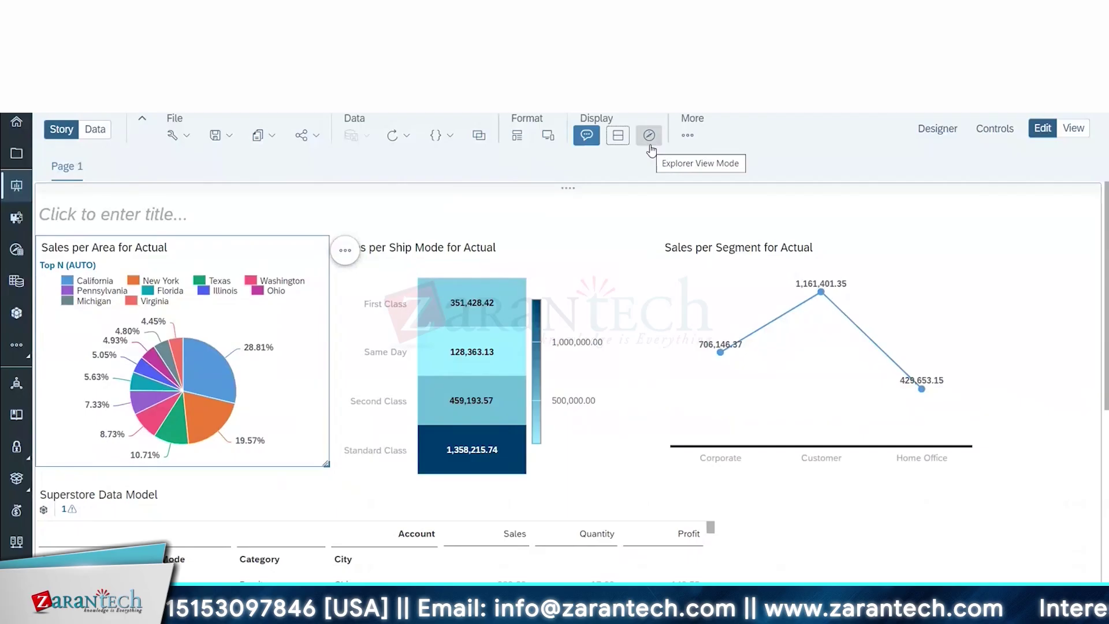
- Open Explorer View Mode and cancel it, and check the Enable Explorer property of the Sales per Area chart
click(649, 136)
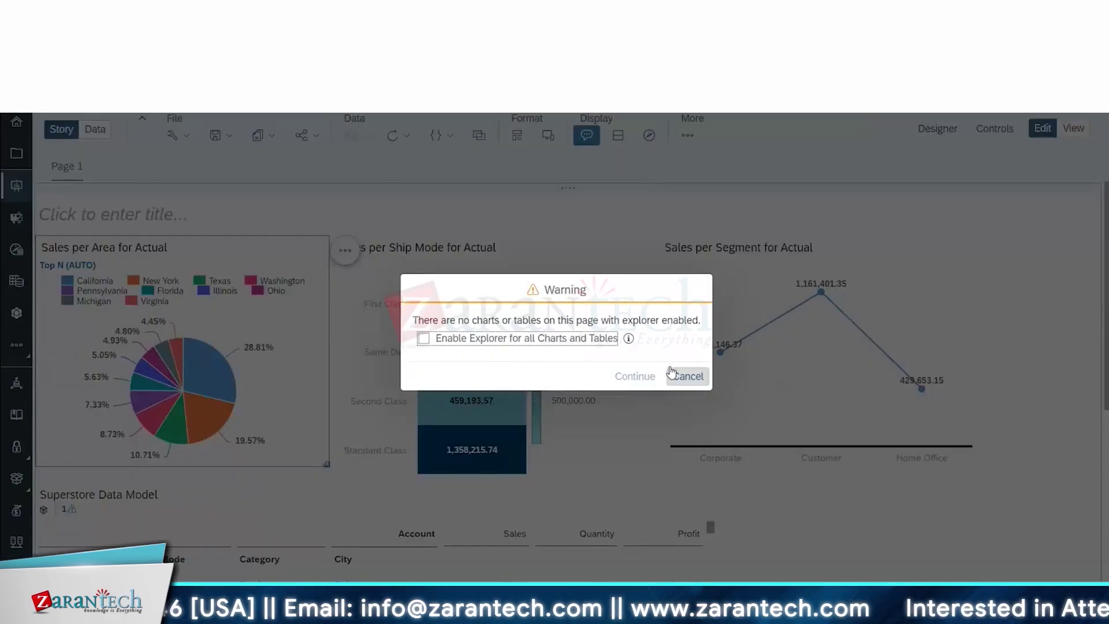
click(671, 372)
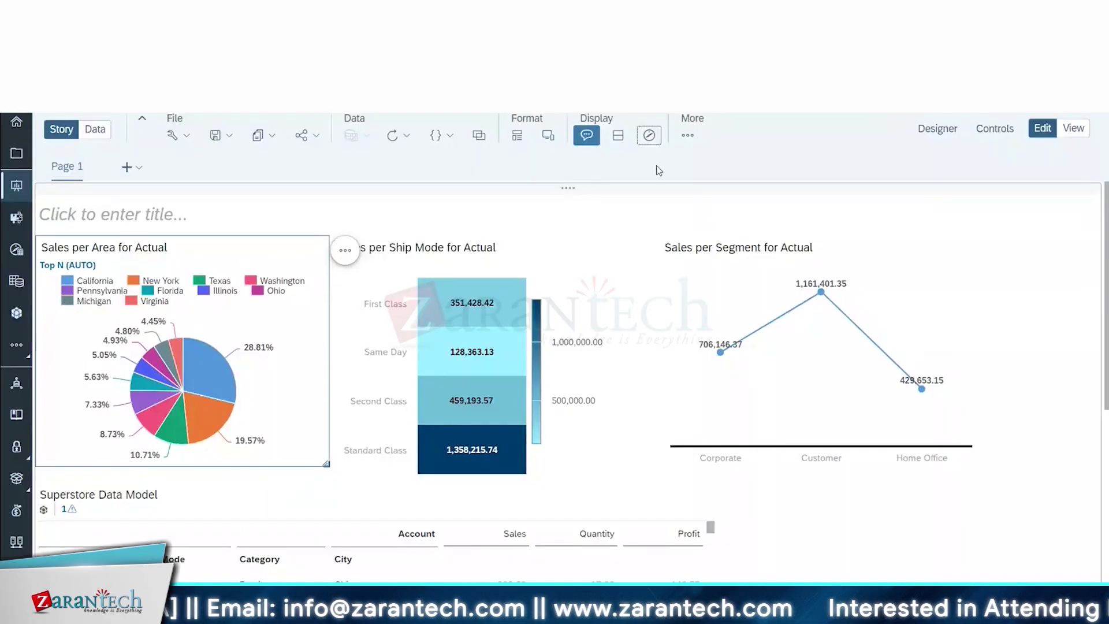
click(935, 129)
scroll(932, 424, down, 3)
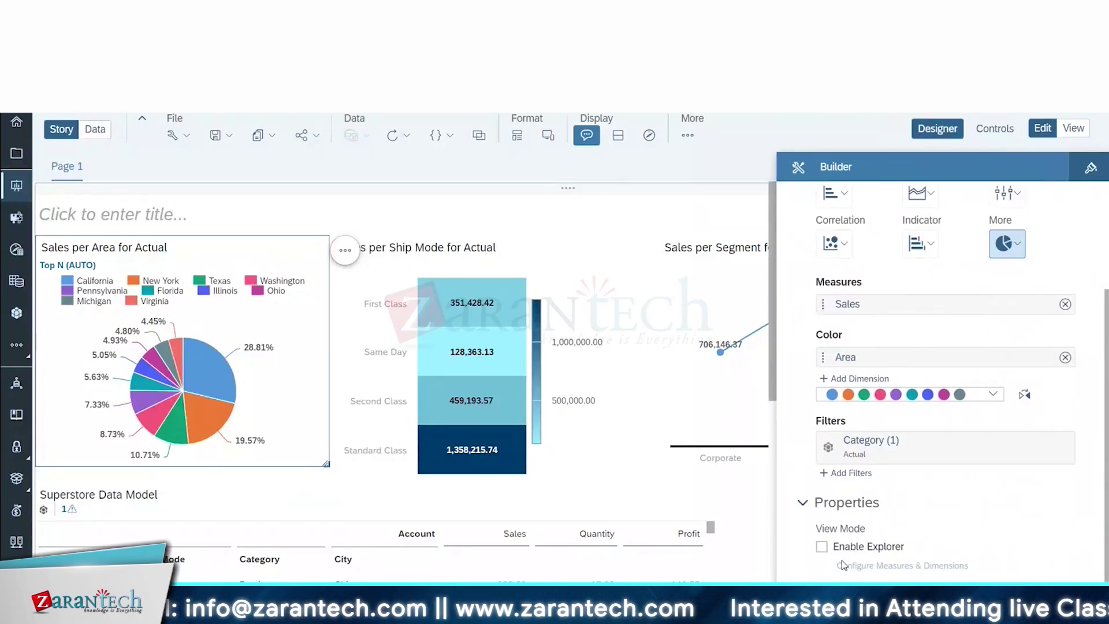
click(936, 129)
- Enable Explorer for all charts and tables on the page and continue into Explorer View Mode
click(424, 338)
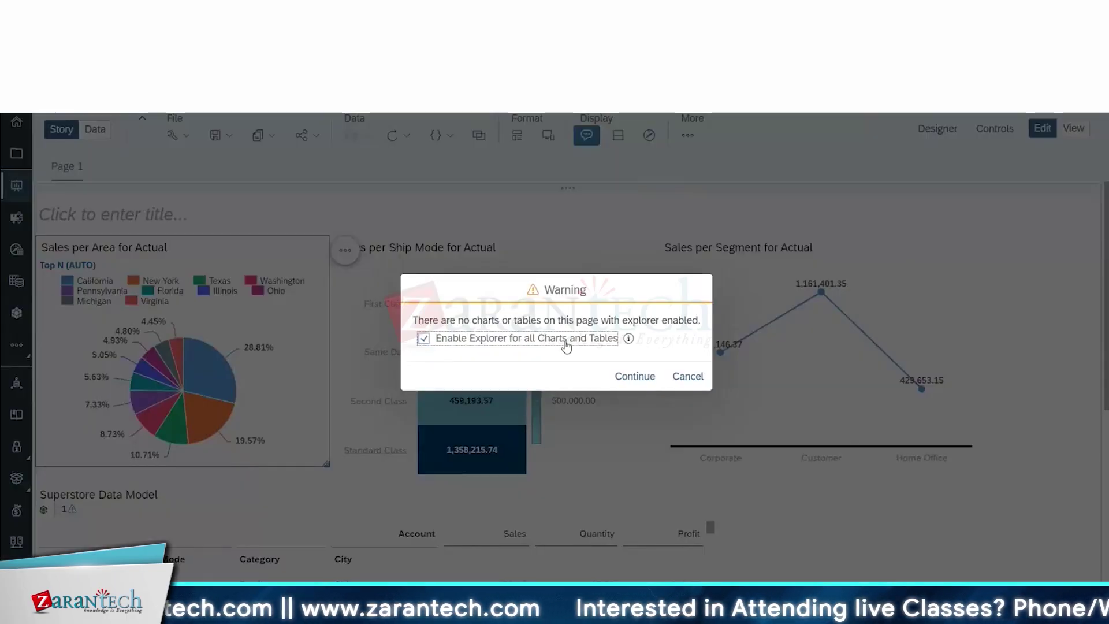
click(635, 376)
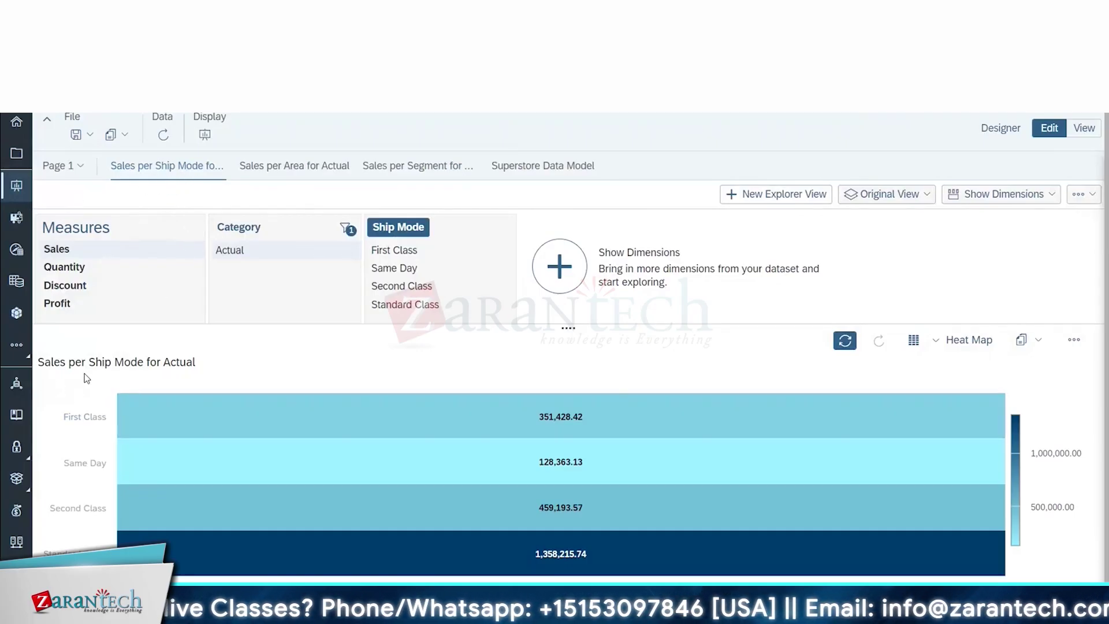
- Create a new explorer view for the Sales per Ship Mode chart and rename it "Sales per ship mode"
click(774, 195)
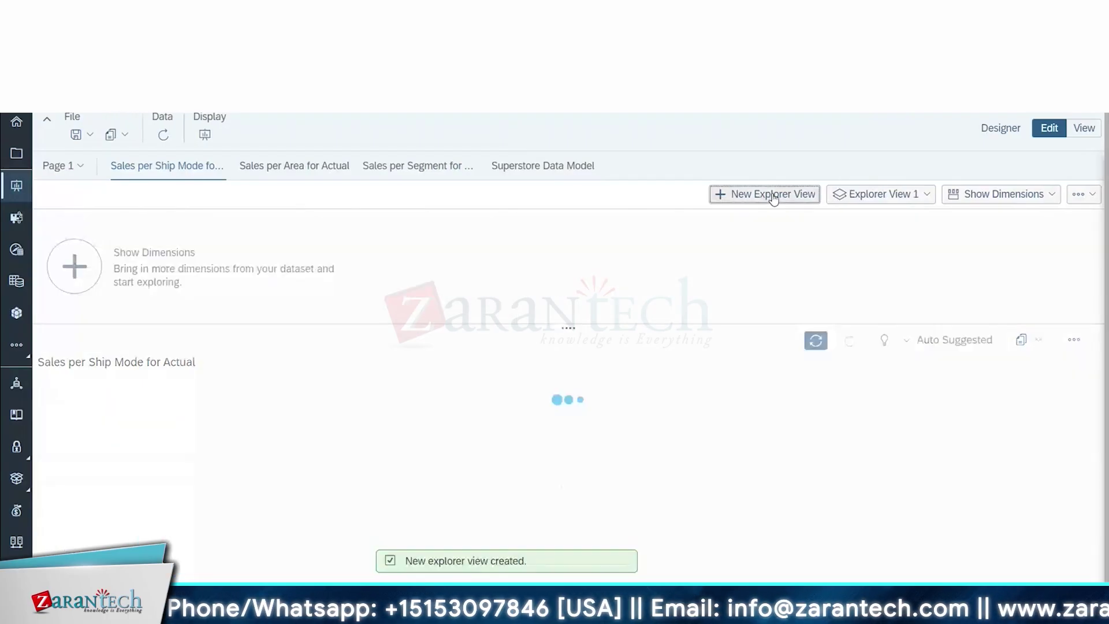
click(896, 197)
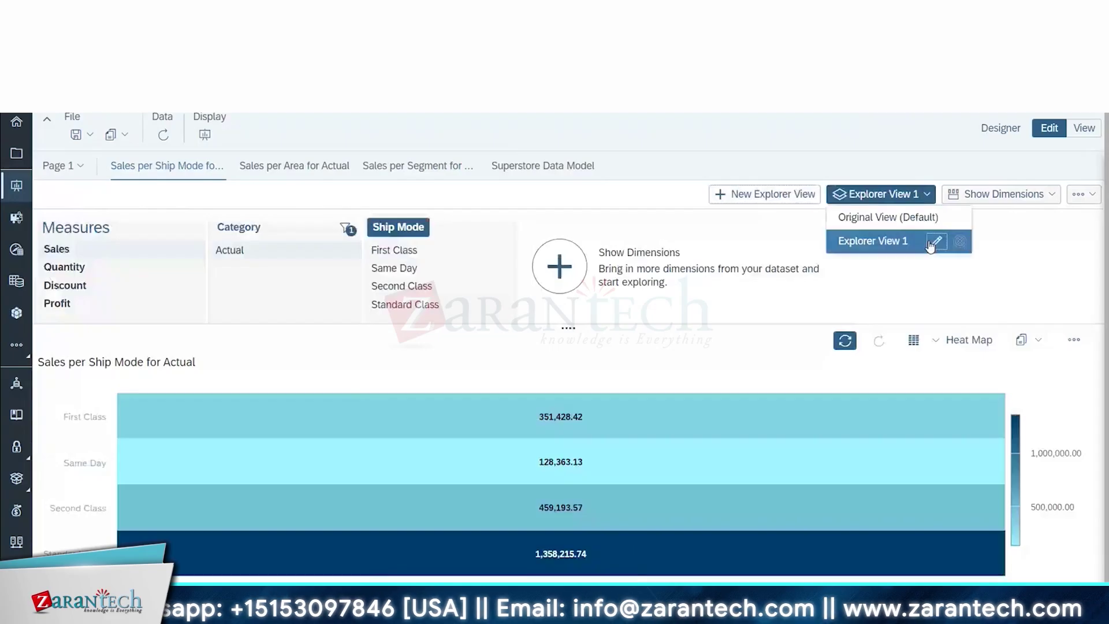
click(935, 241)
text(Sales per shi)
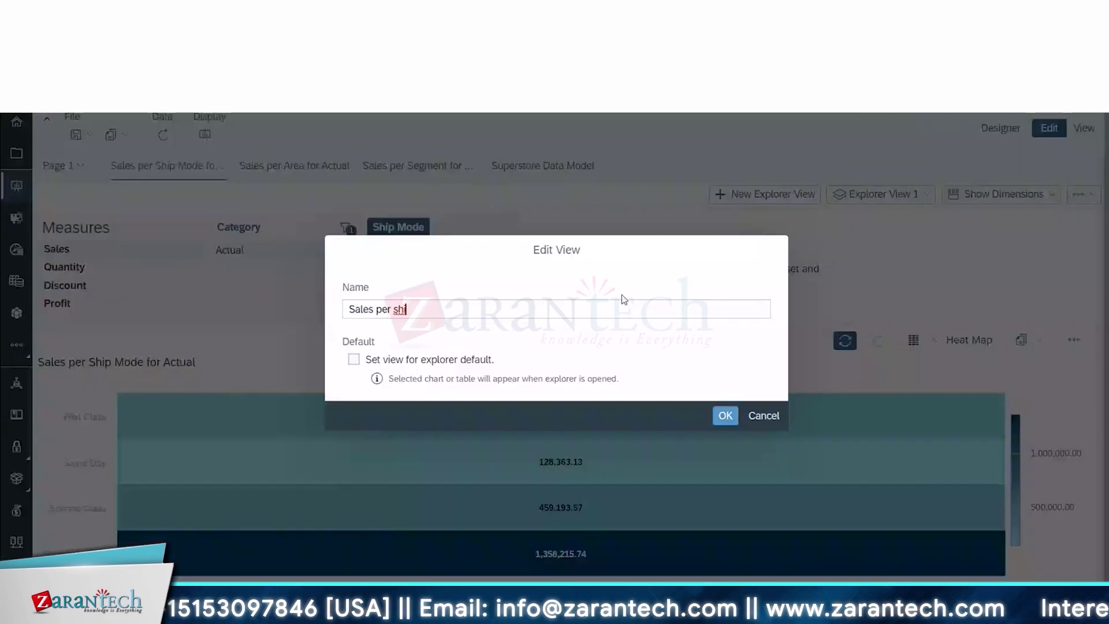
text(p mode)
key(Return)
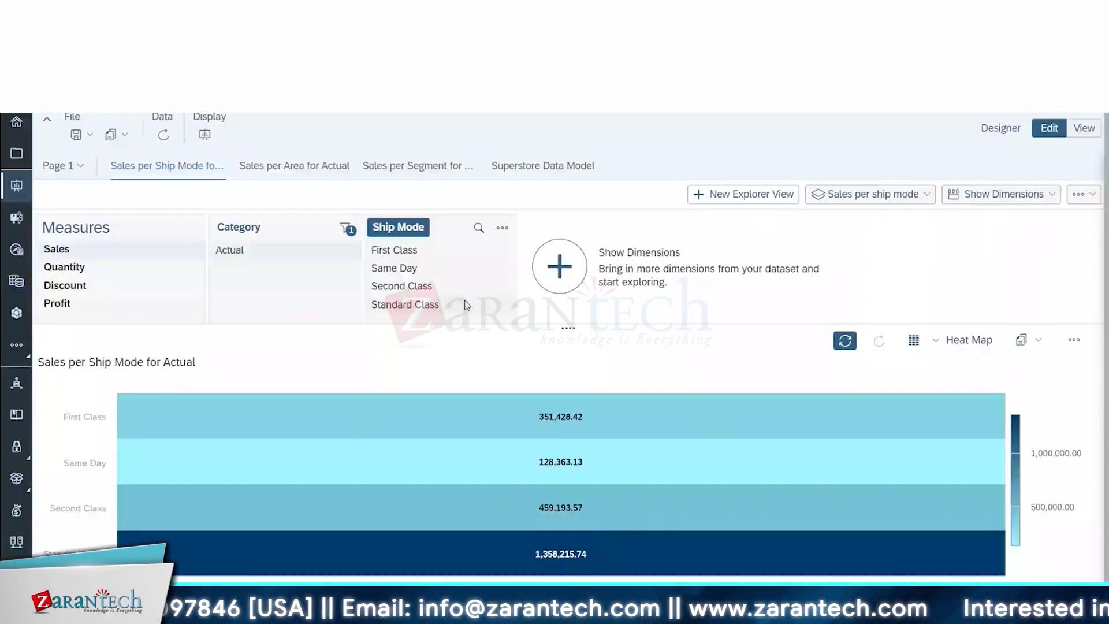
- Open the Ship Mode chart's explorer from the story's view mode and switch to the "Sales per ship mode" view
key(Escape)
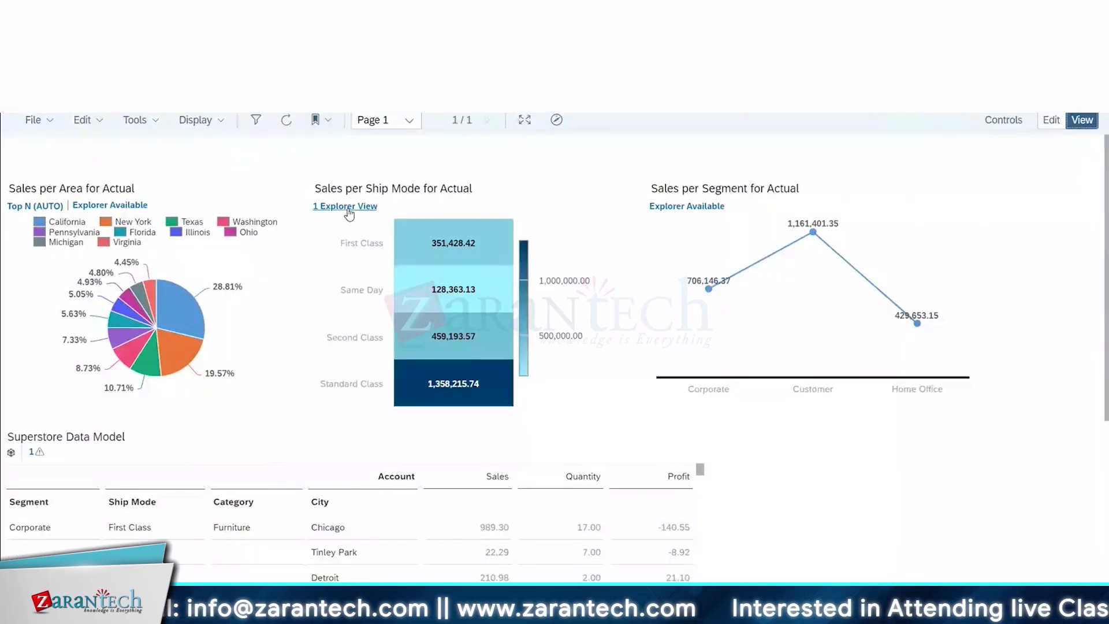
click(349, 206)
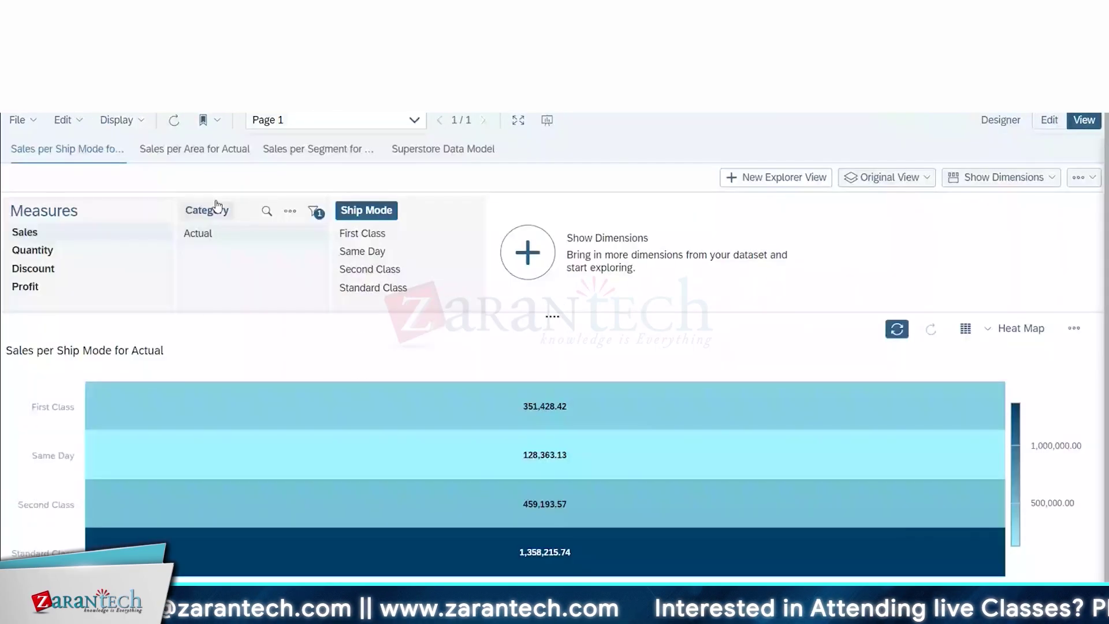
click(884, 176)
click(882, 228)
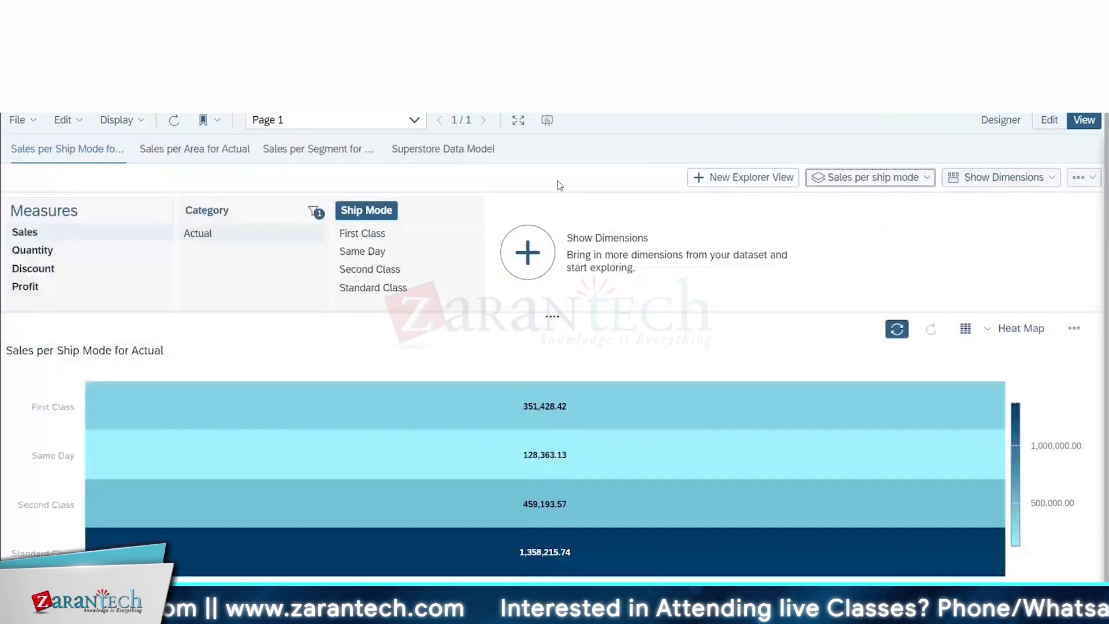